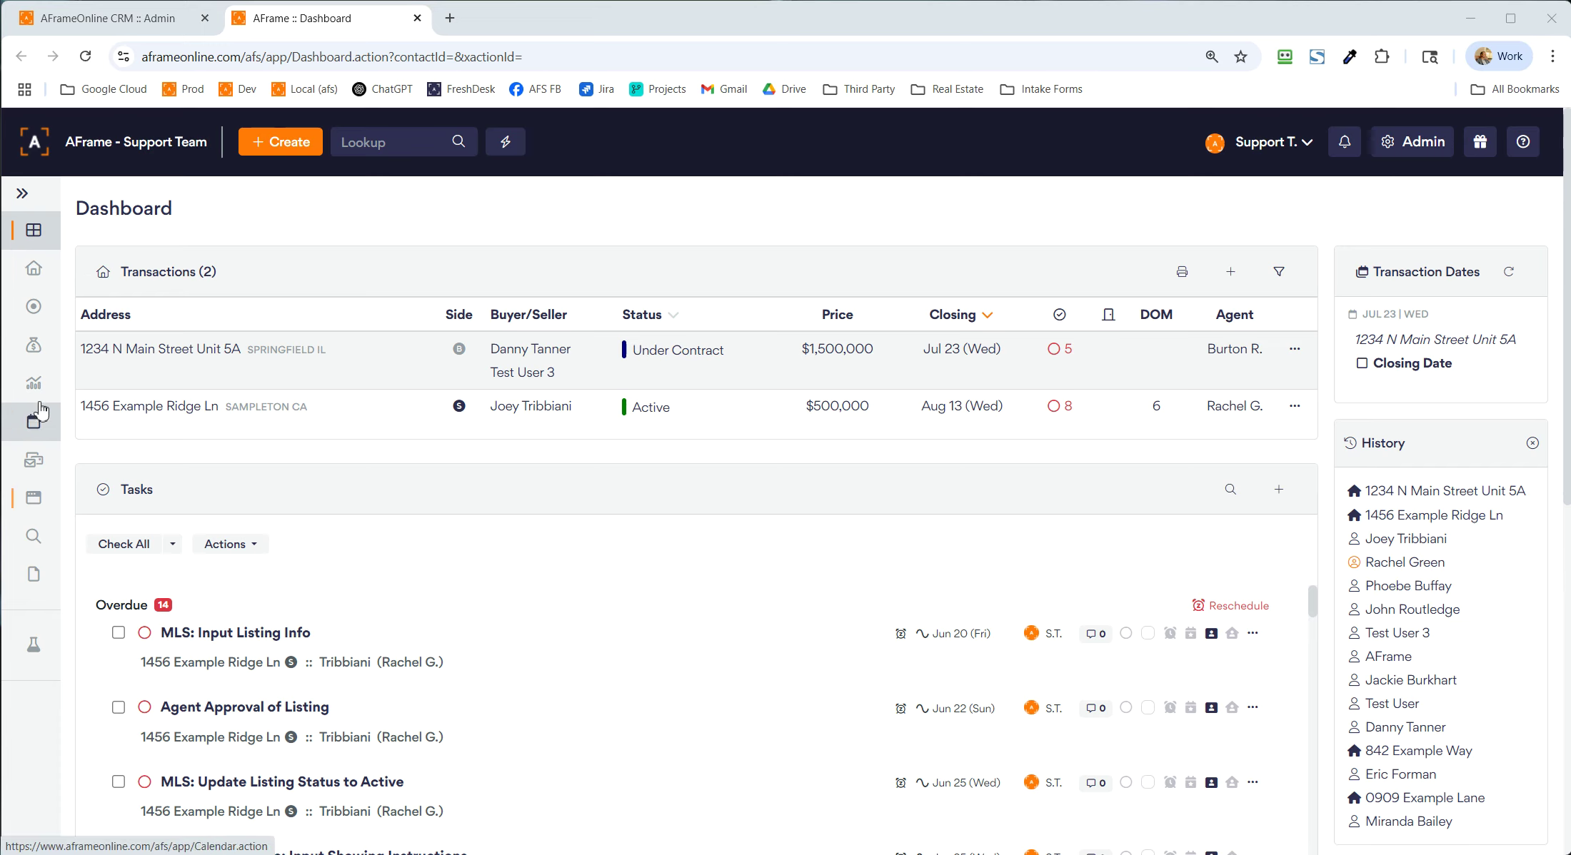
# Step: Go to the Transactions page and review the All, Open, My Open (Pending Items) and Closed (YTD) views, returning to All
pyautogui.click(34, 274)
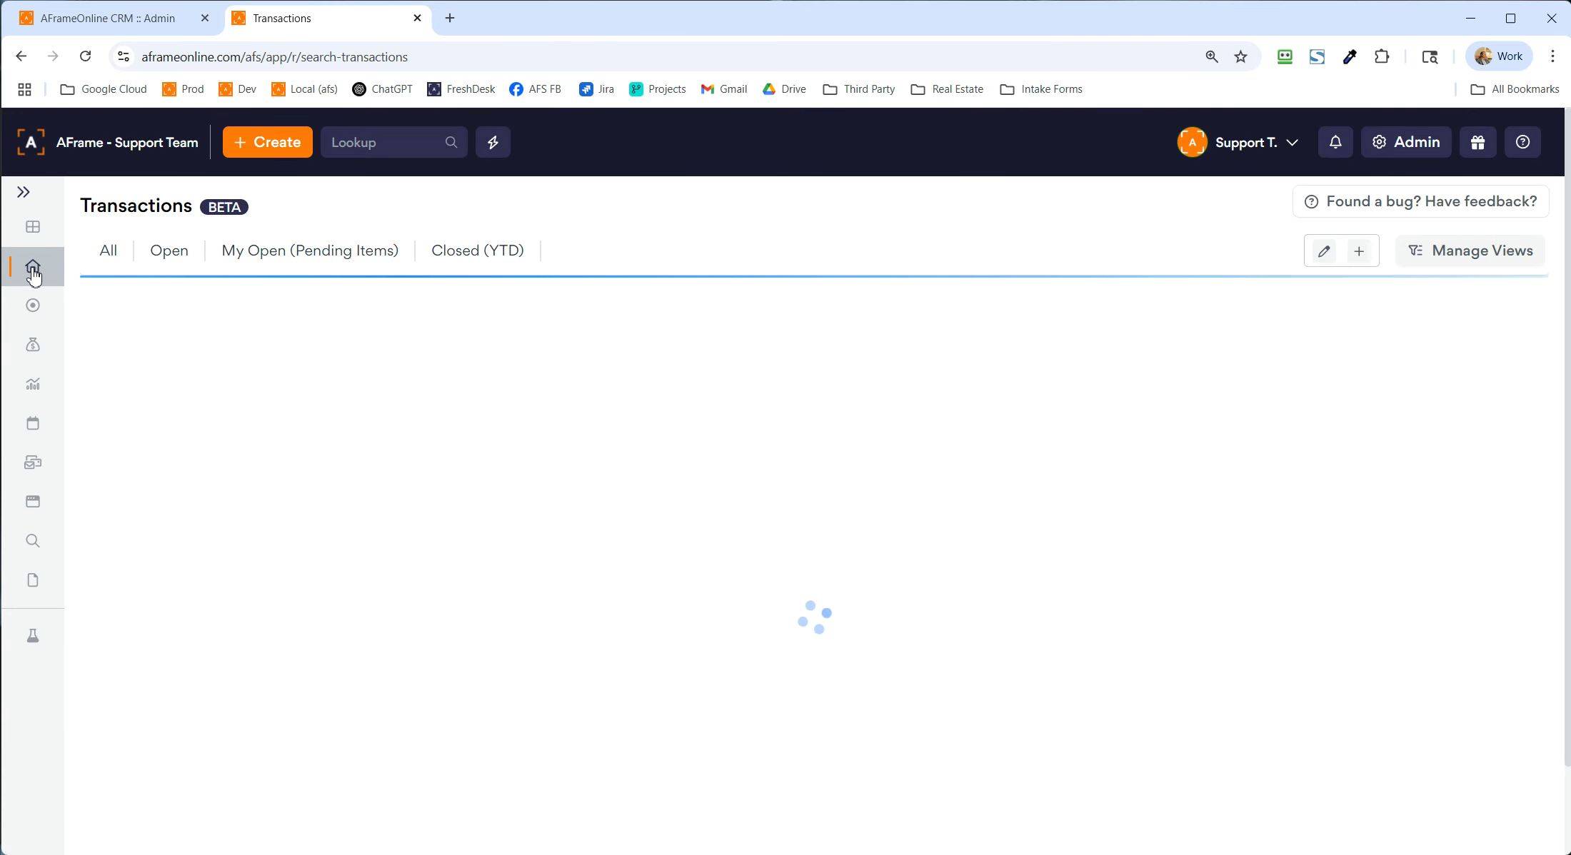
pyautogui.click(114, 255)
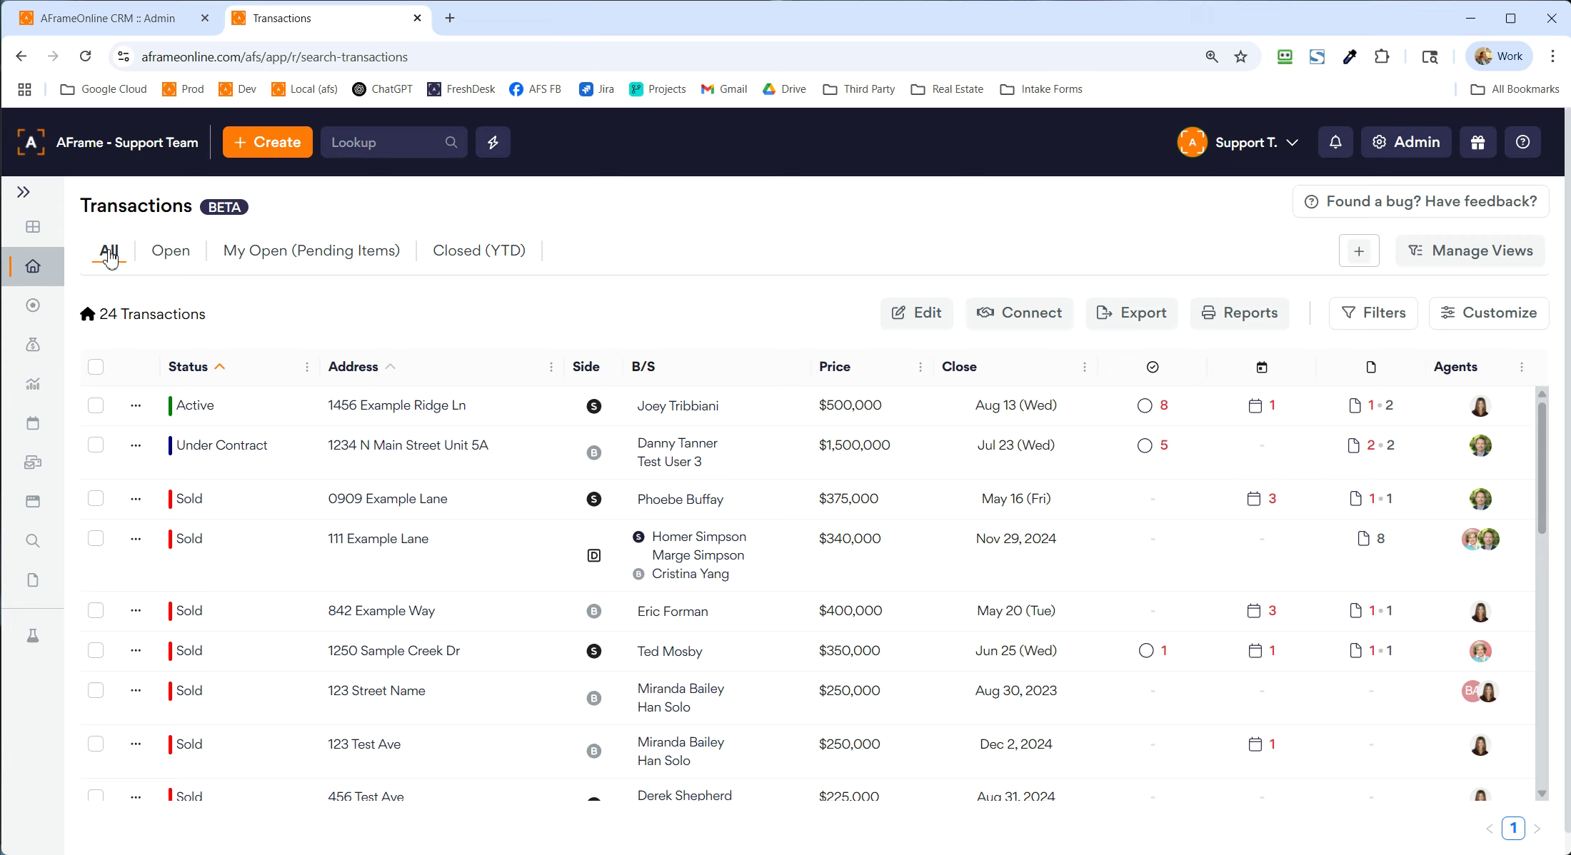
pyautogui.click(172, 260)
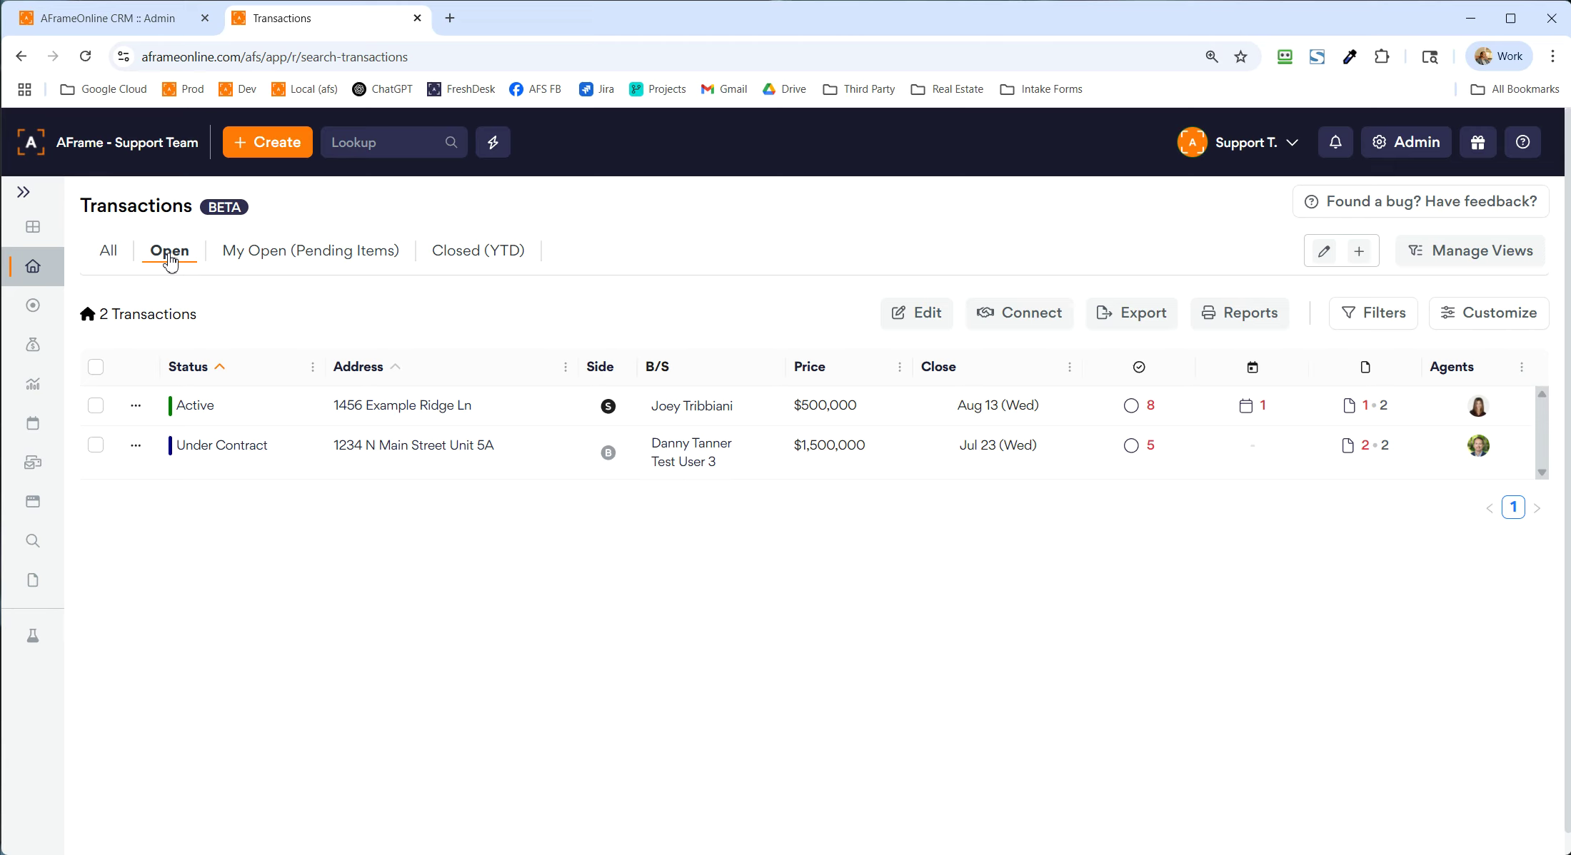
pyautogui.click(258, 263)
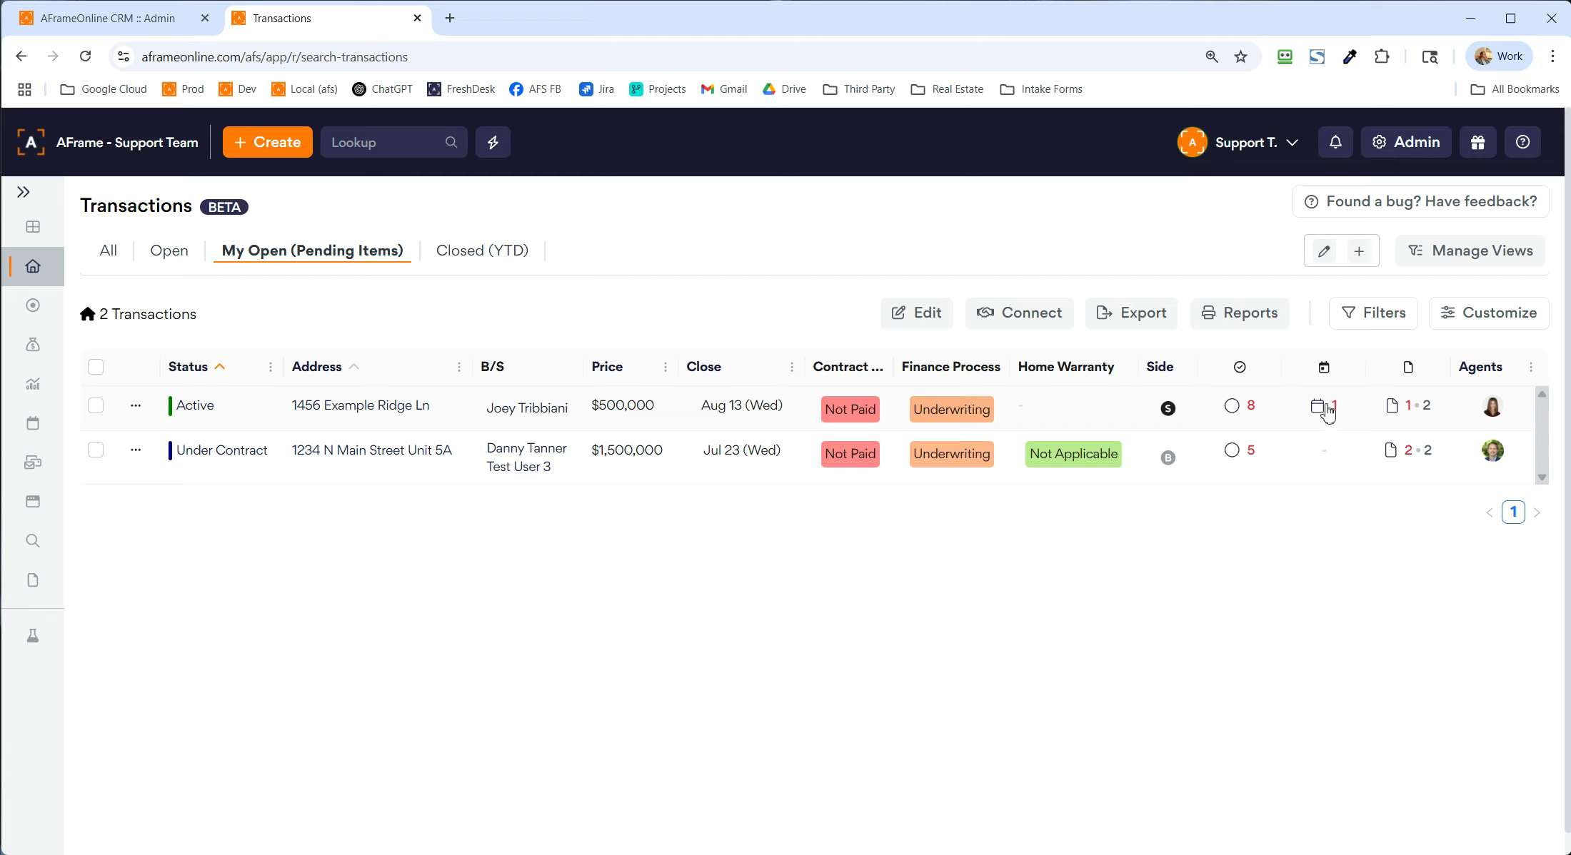
pyautogui.moveTo(1408, 419)
pyautogui.click(469, 260)
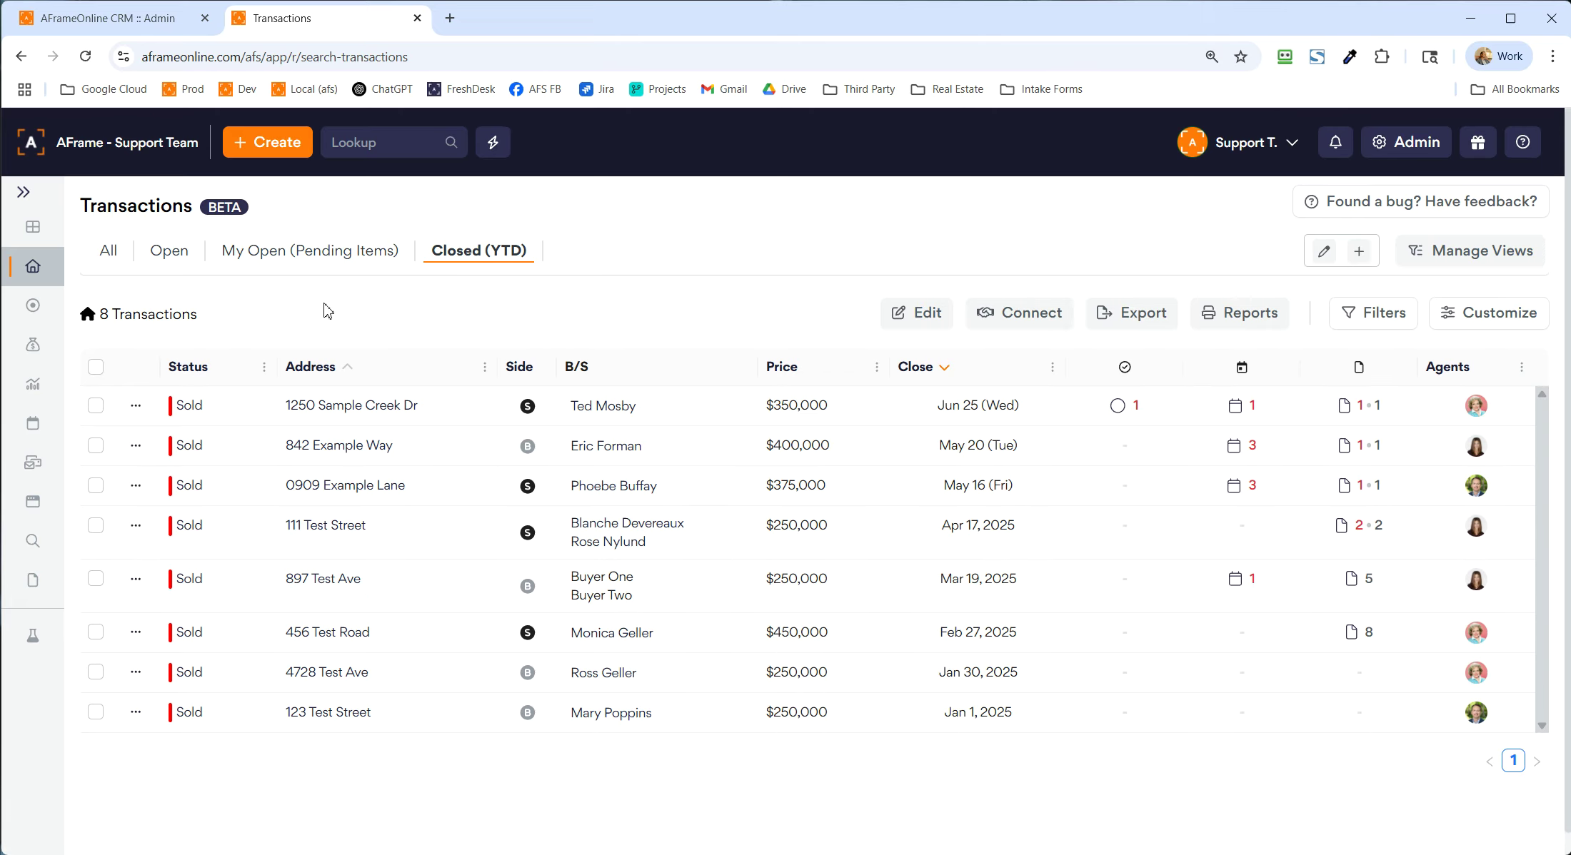
pyautogui.click(114, 259)
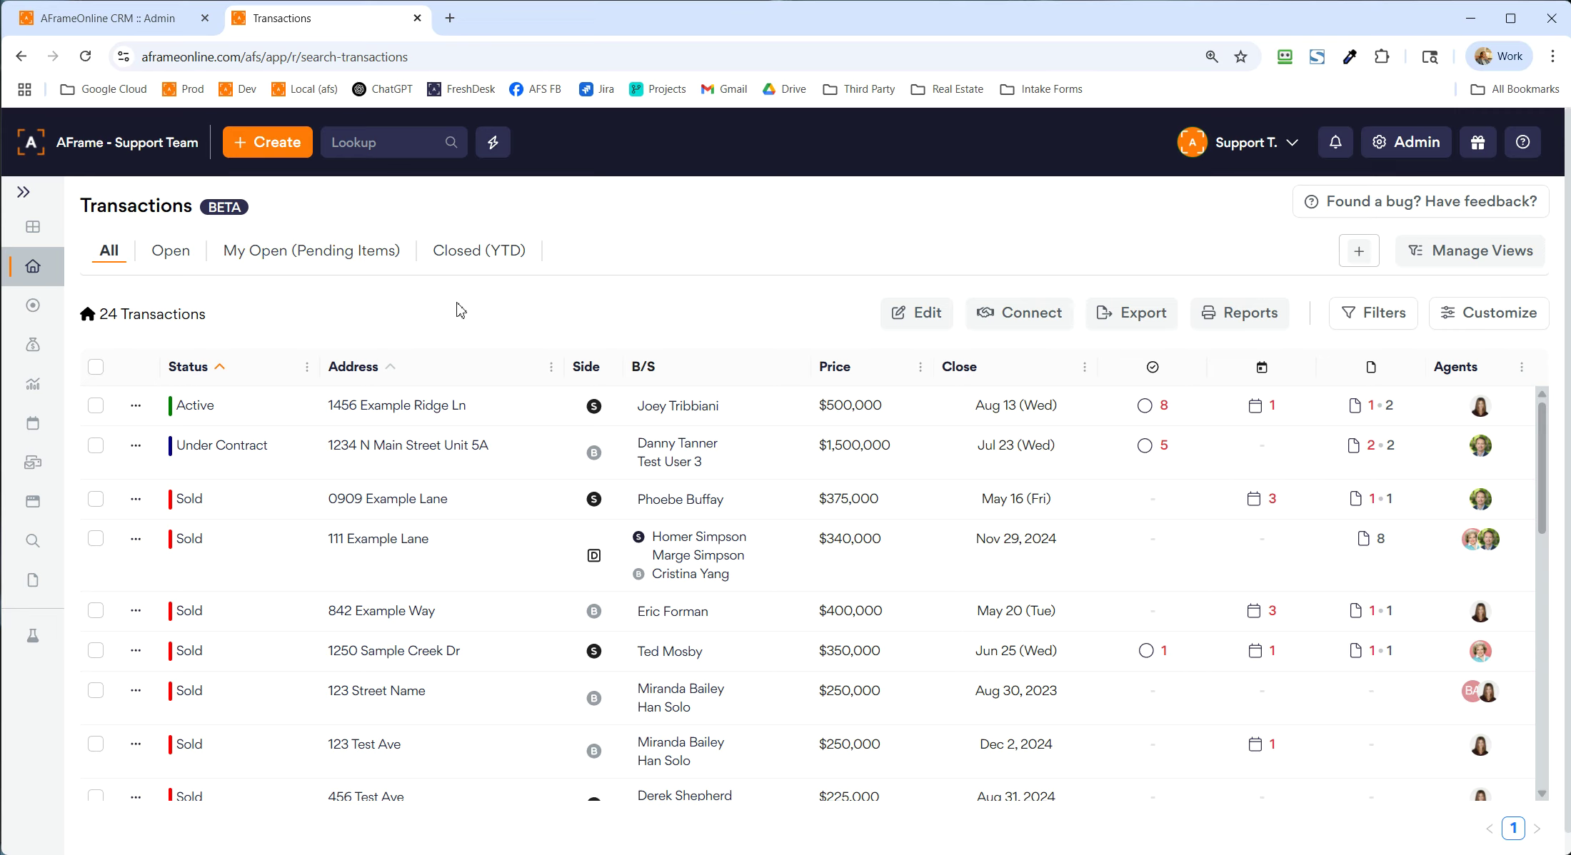
# Step: Sort the All transactions view by closing date in descending order
pyautogui.scroll(-1, 486, 358)
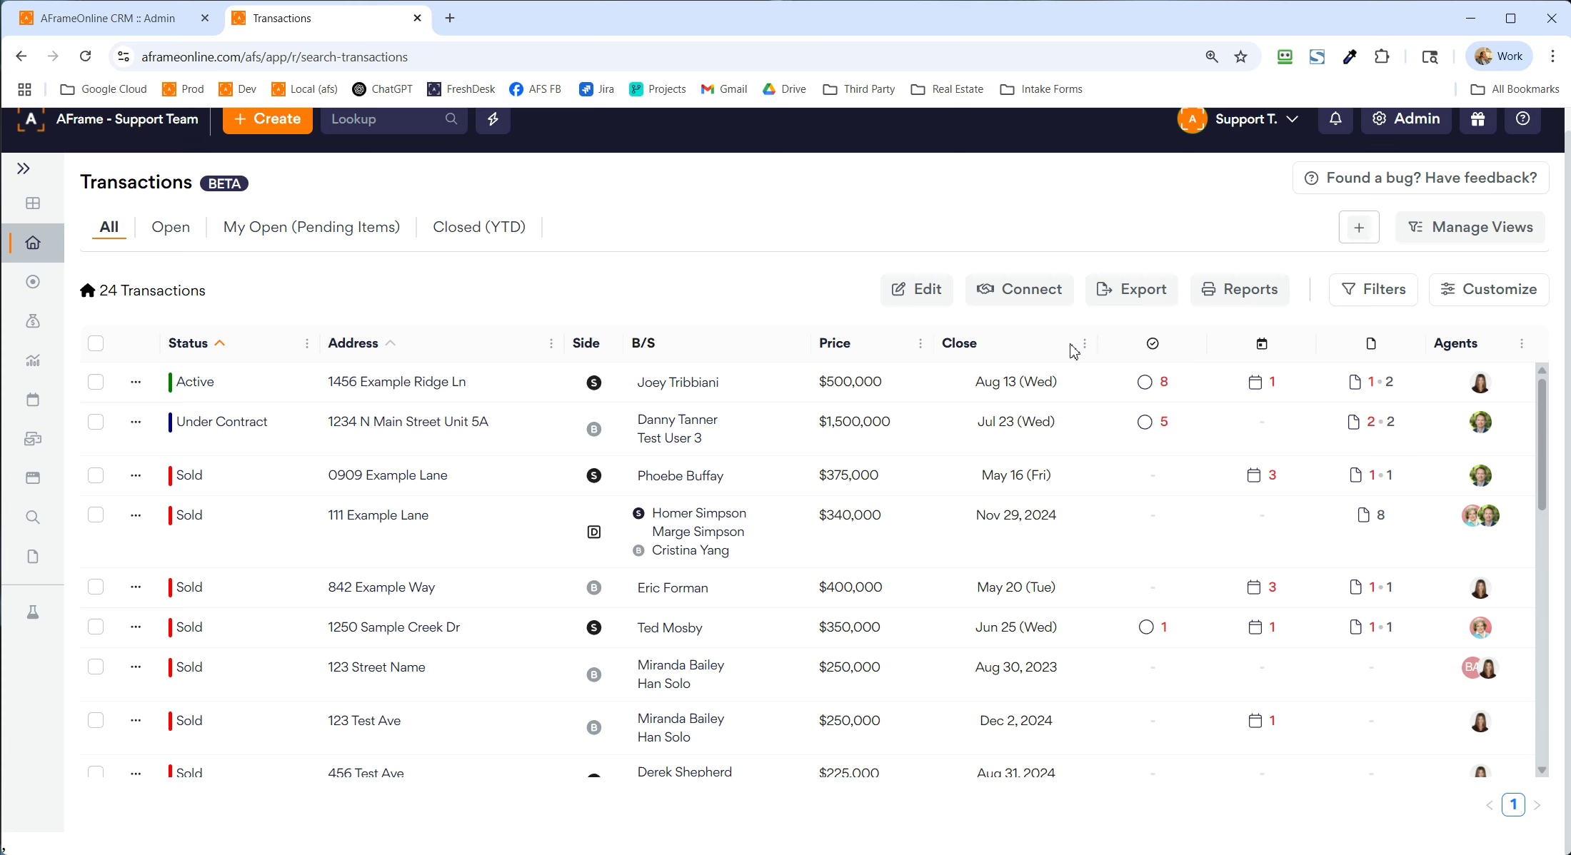
pyautogui.click(973, 337)
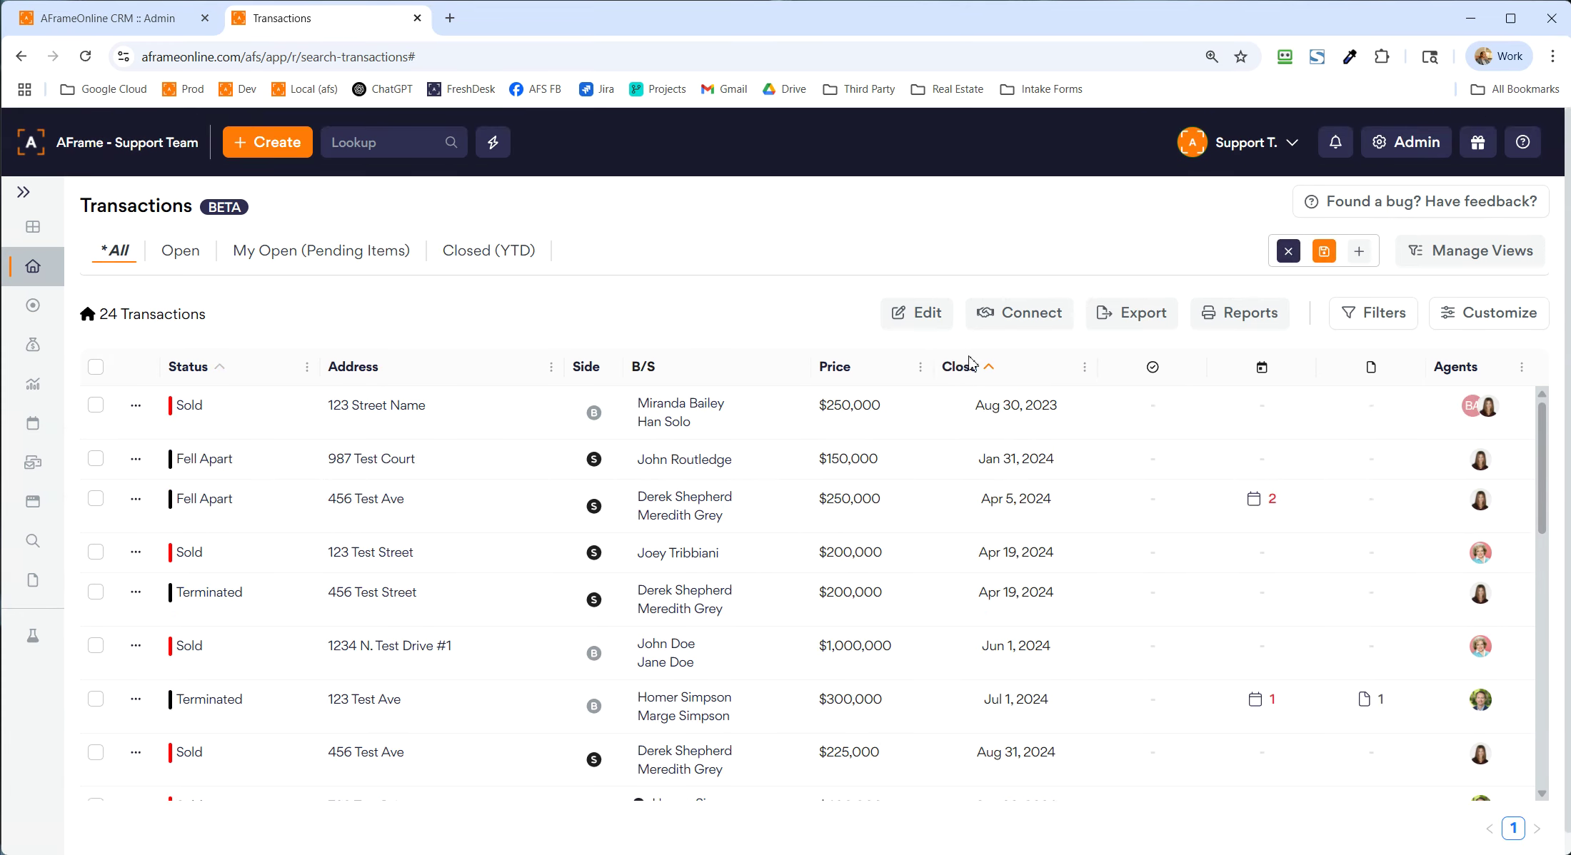
pyautogui.click(970, 371)
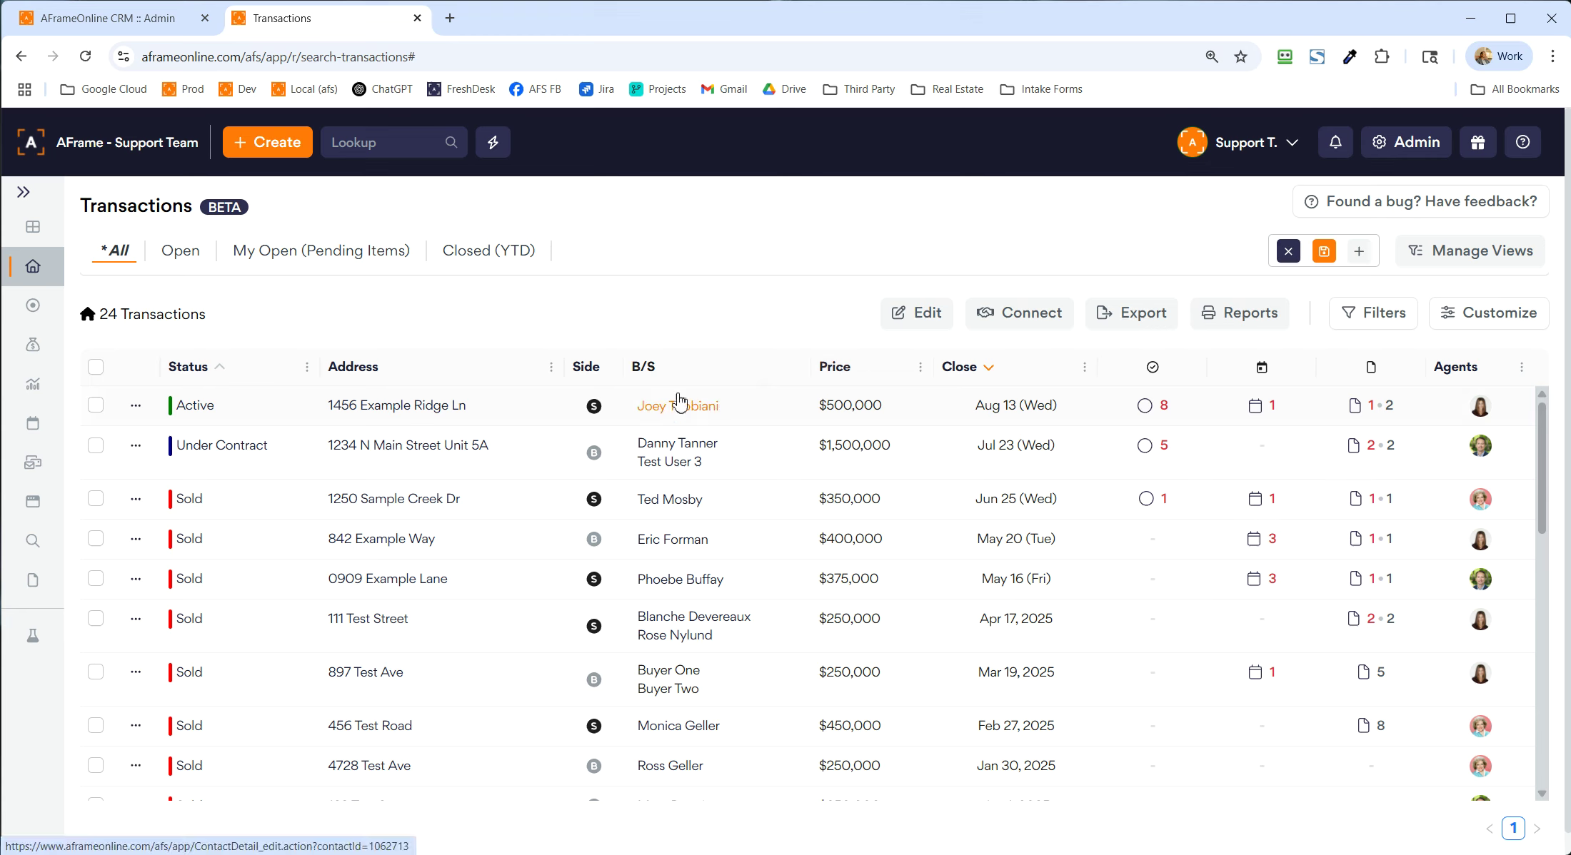
# Step: In the My Open (Pending Items) view, mark the Active transaction's "MLS: Input Listing Info" task complete
pyautogui.click(381, 262)
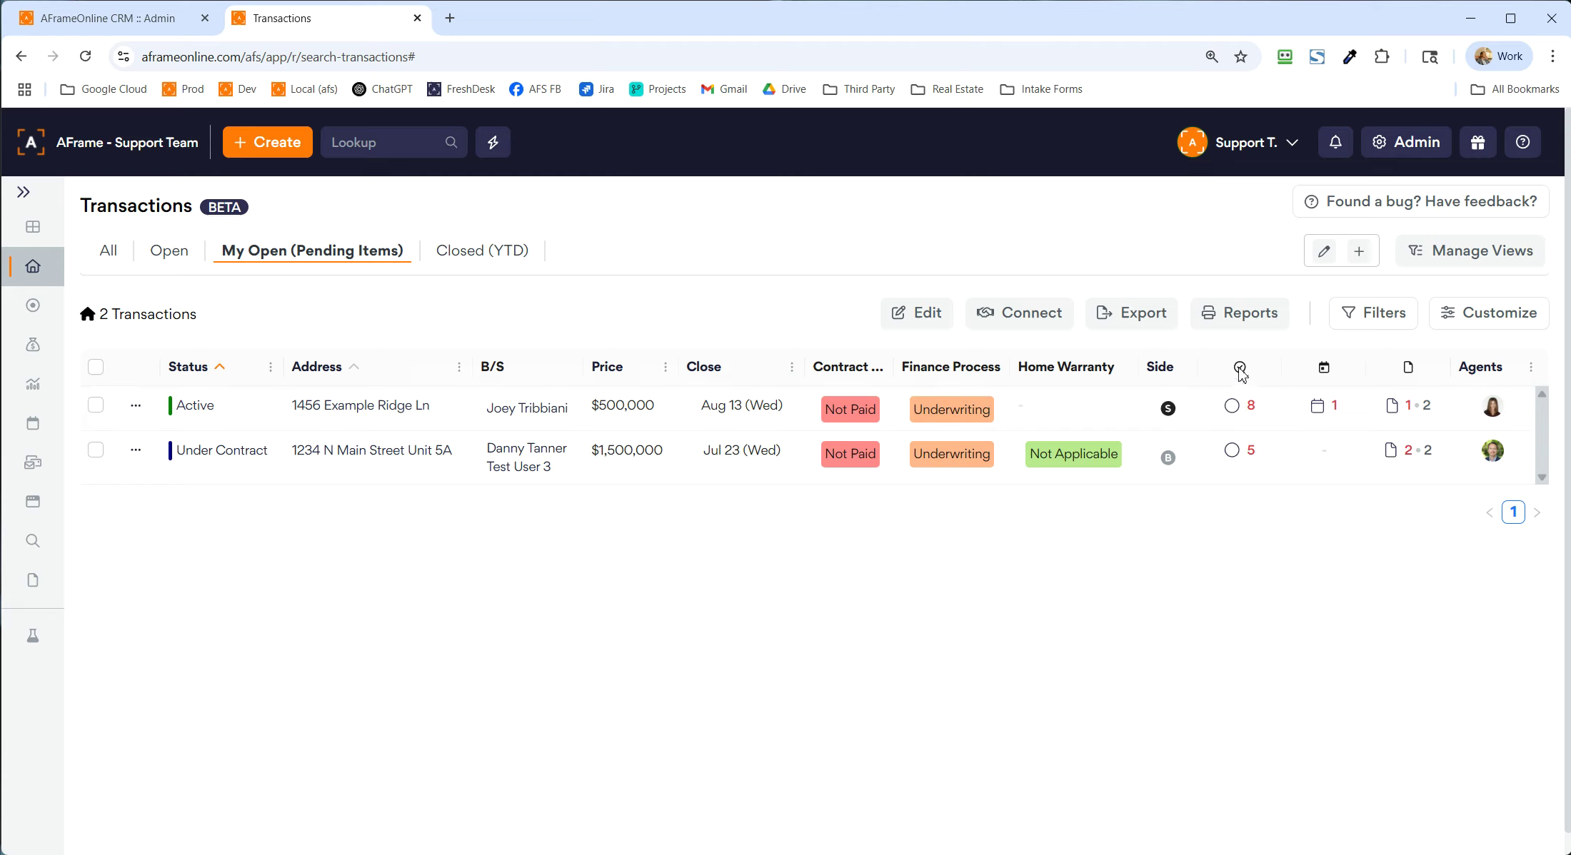
pyautogui.moveTo(1321, 411)
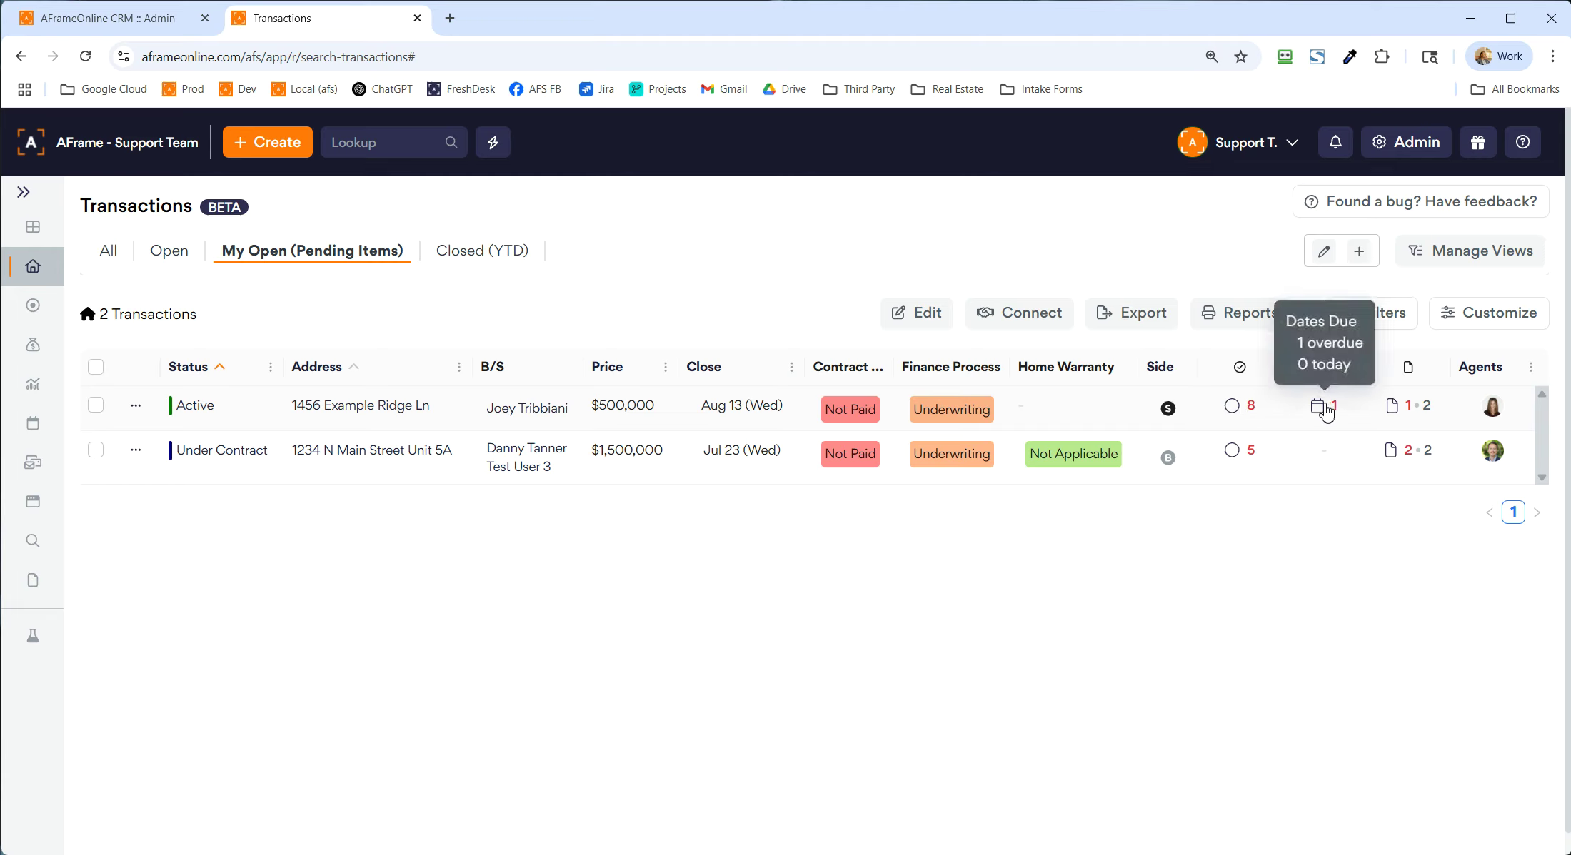
pyautogui.click(1233, 412)
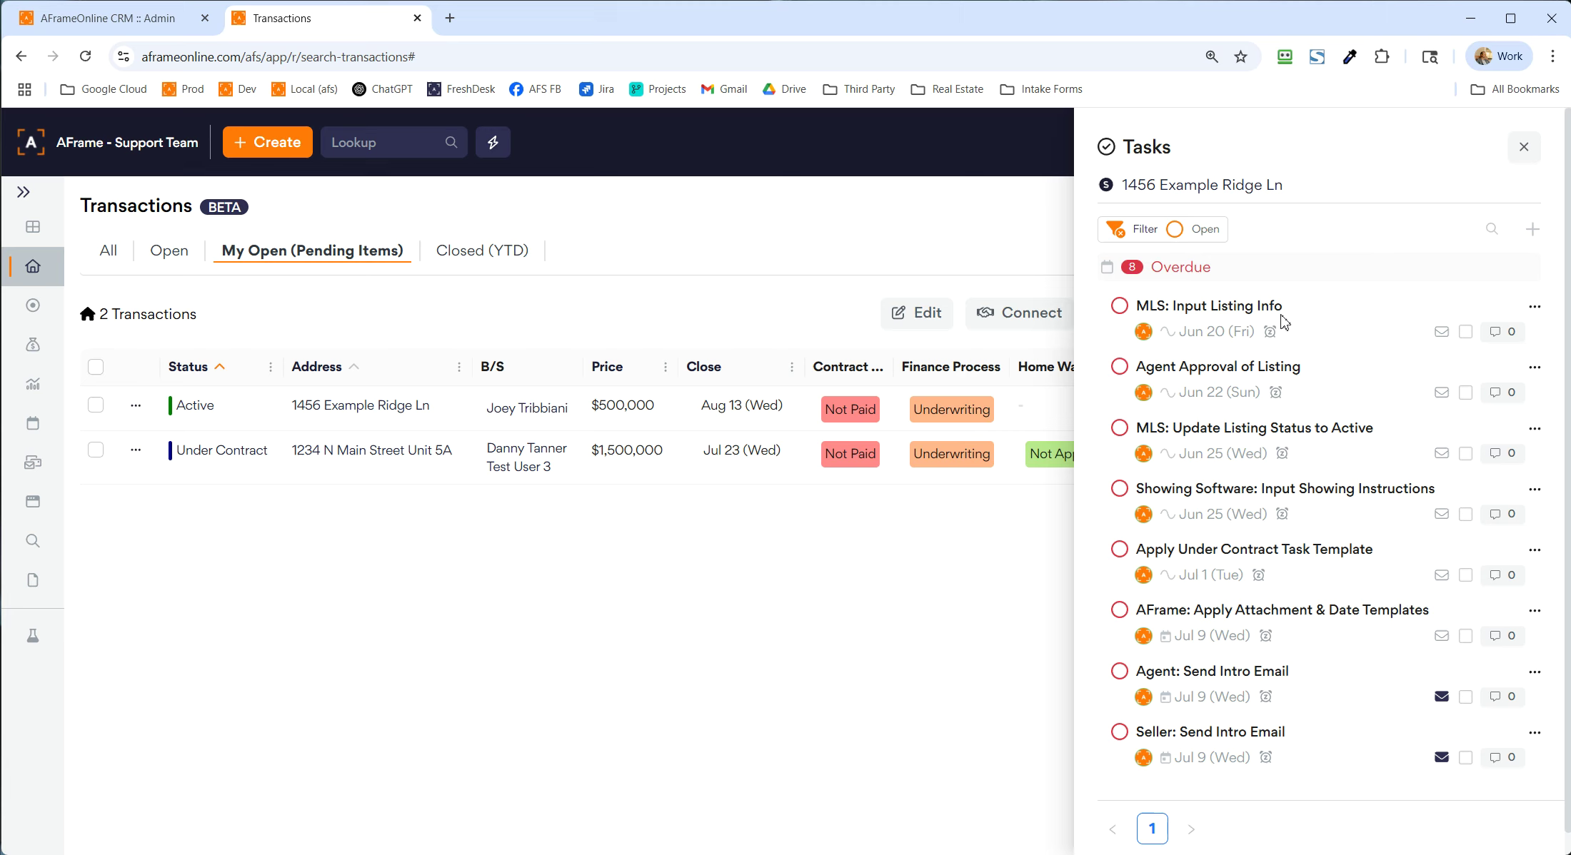
pyautogui.click(1119, 306)
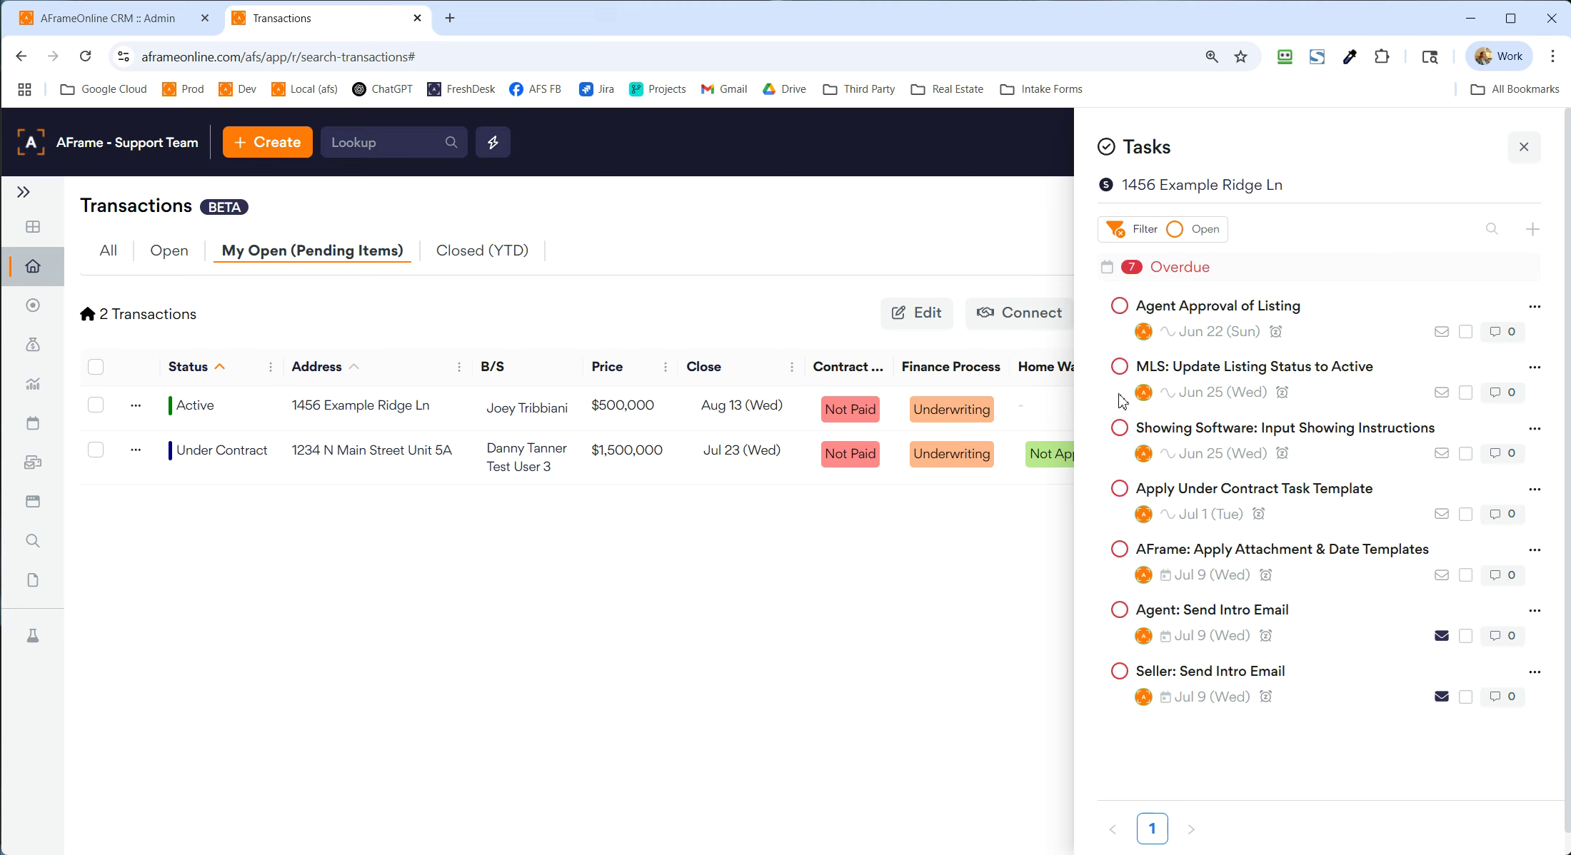
# Step: Search the transaction's tasks for "sho", look through them with the Open filter toggled, and close the task list
pyautogui.click(1493, 228)
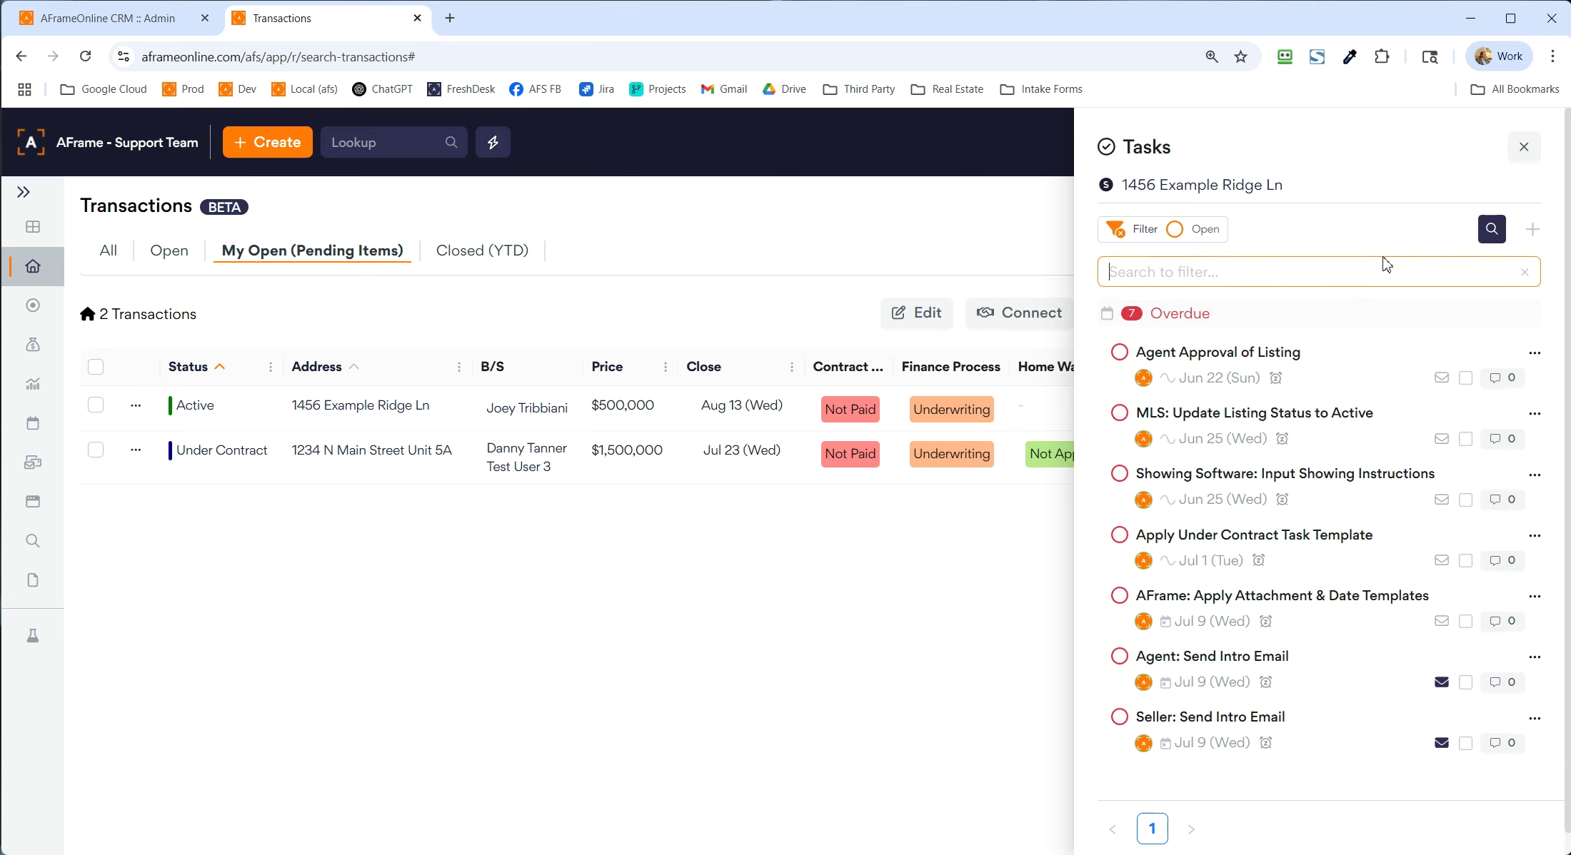
pyautogui.write('sho')
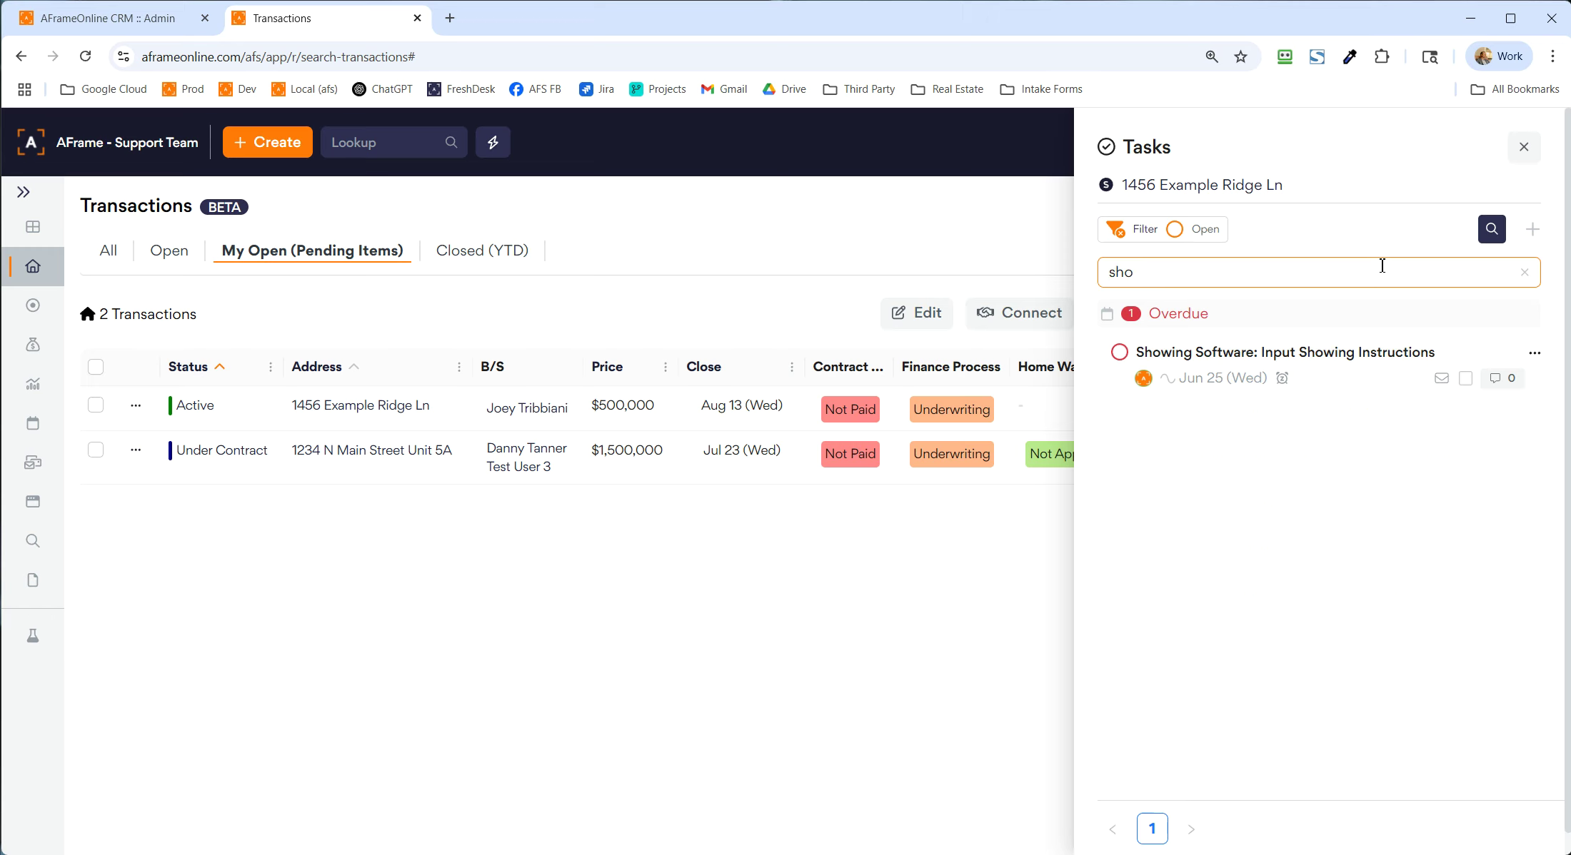
pyautogui.click(1128, 238)
pyautogui.scroll(-2, 1226, 516)
pyautogui.scroll(-1, 1226, 519)
pyautogui.scroll(1, 1171, 544)
pyautogui.click(1515, 147)
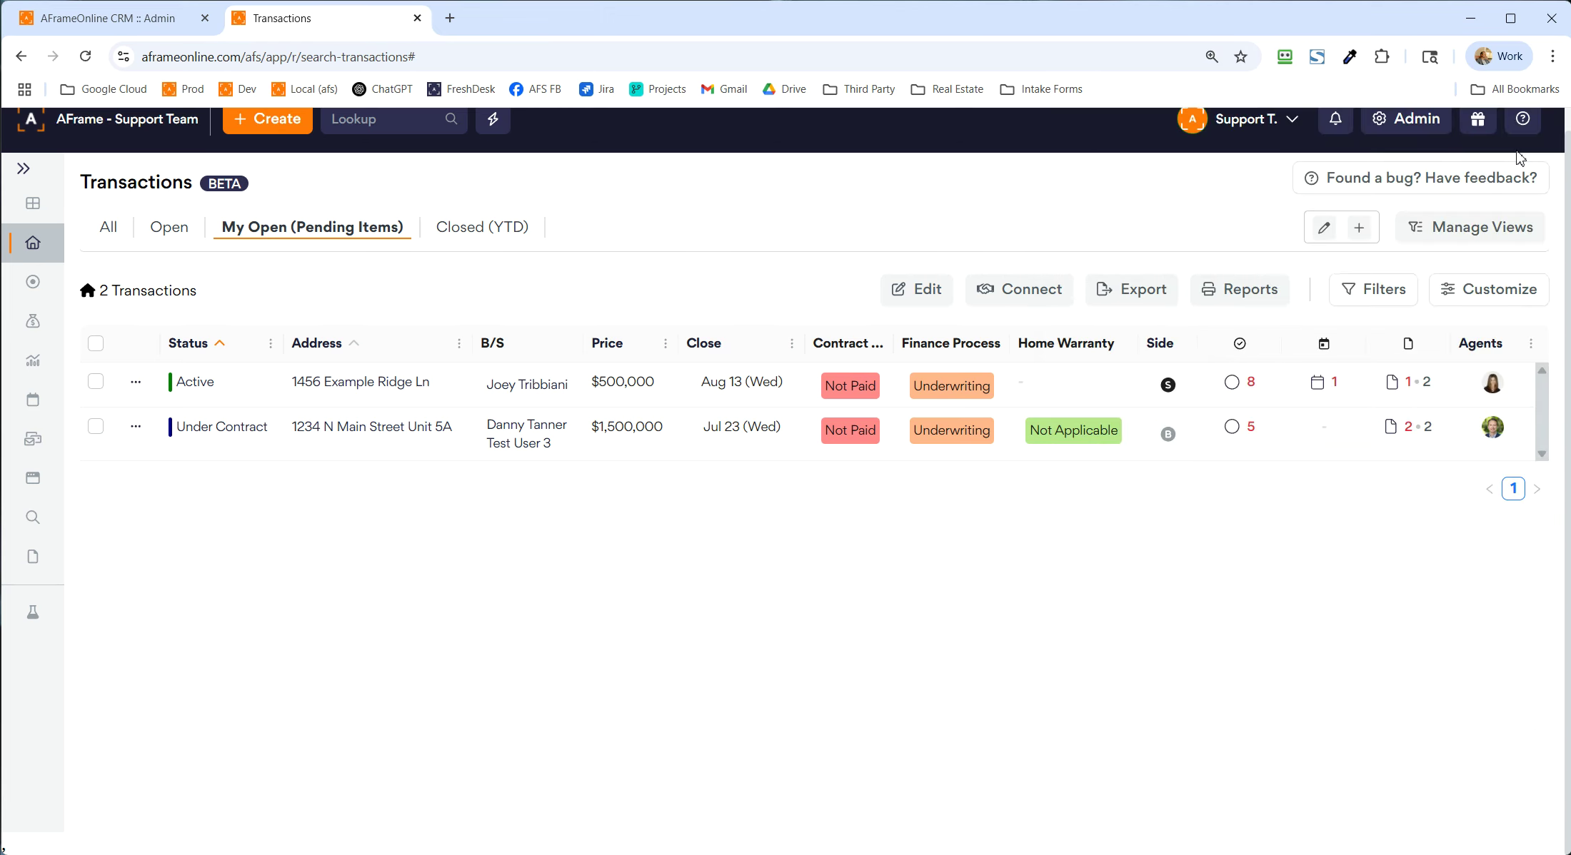
# Step: Preview the email linked to the Active transaction's "Agent: Send Intro Email" task, closing it without sending
pyautogui.click(1228, 389)
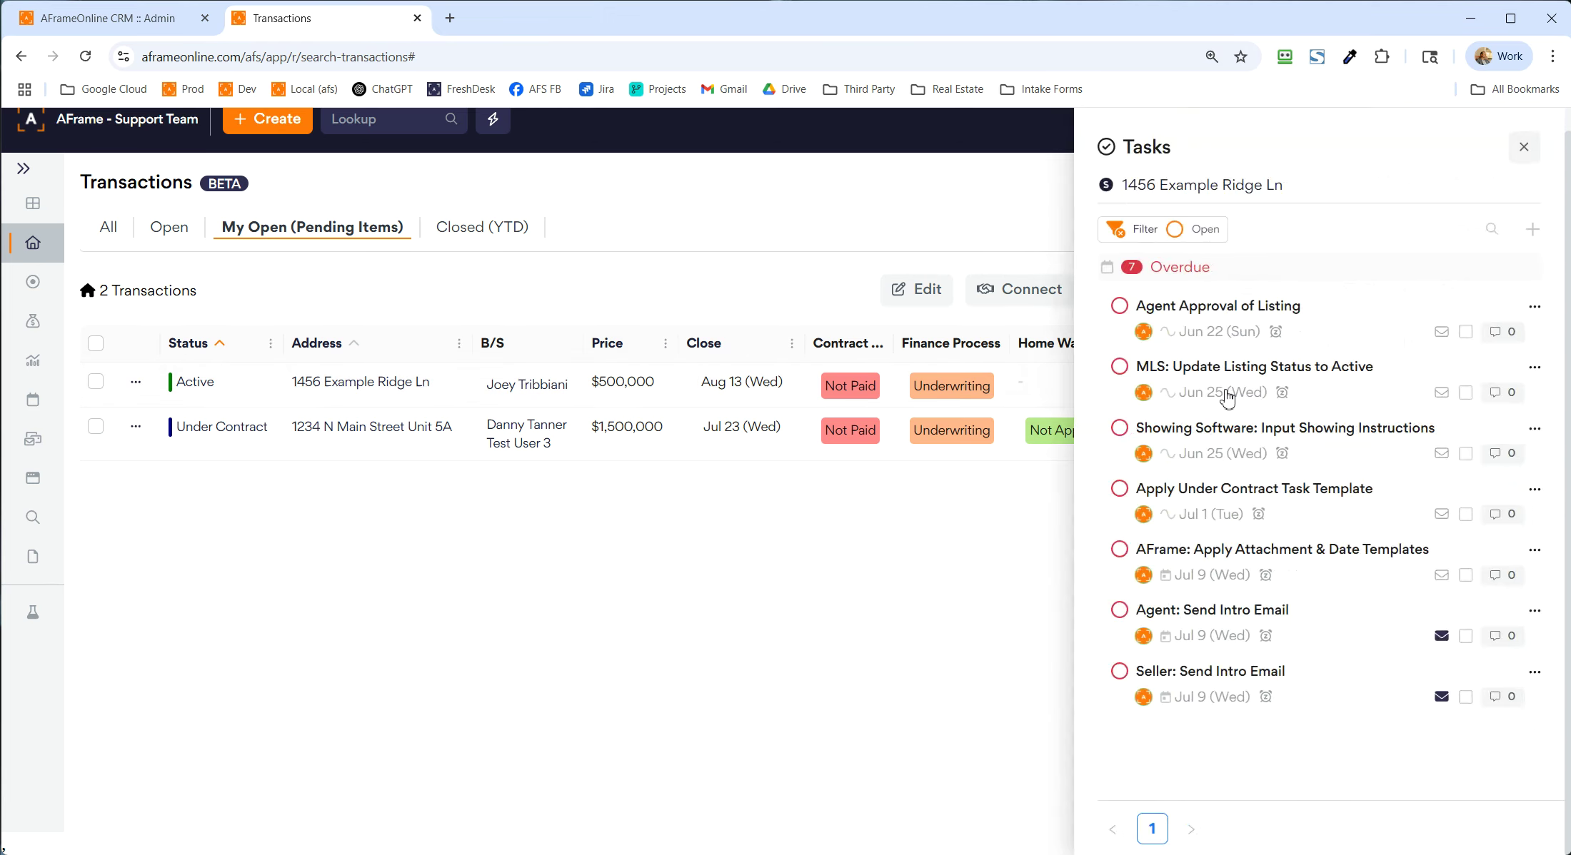
pyautogui.click(1441, 635)
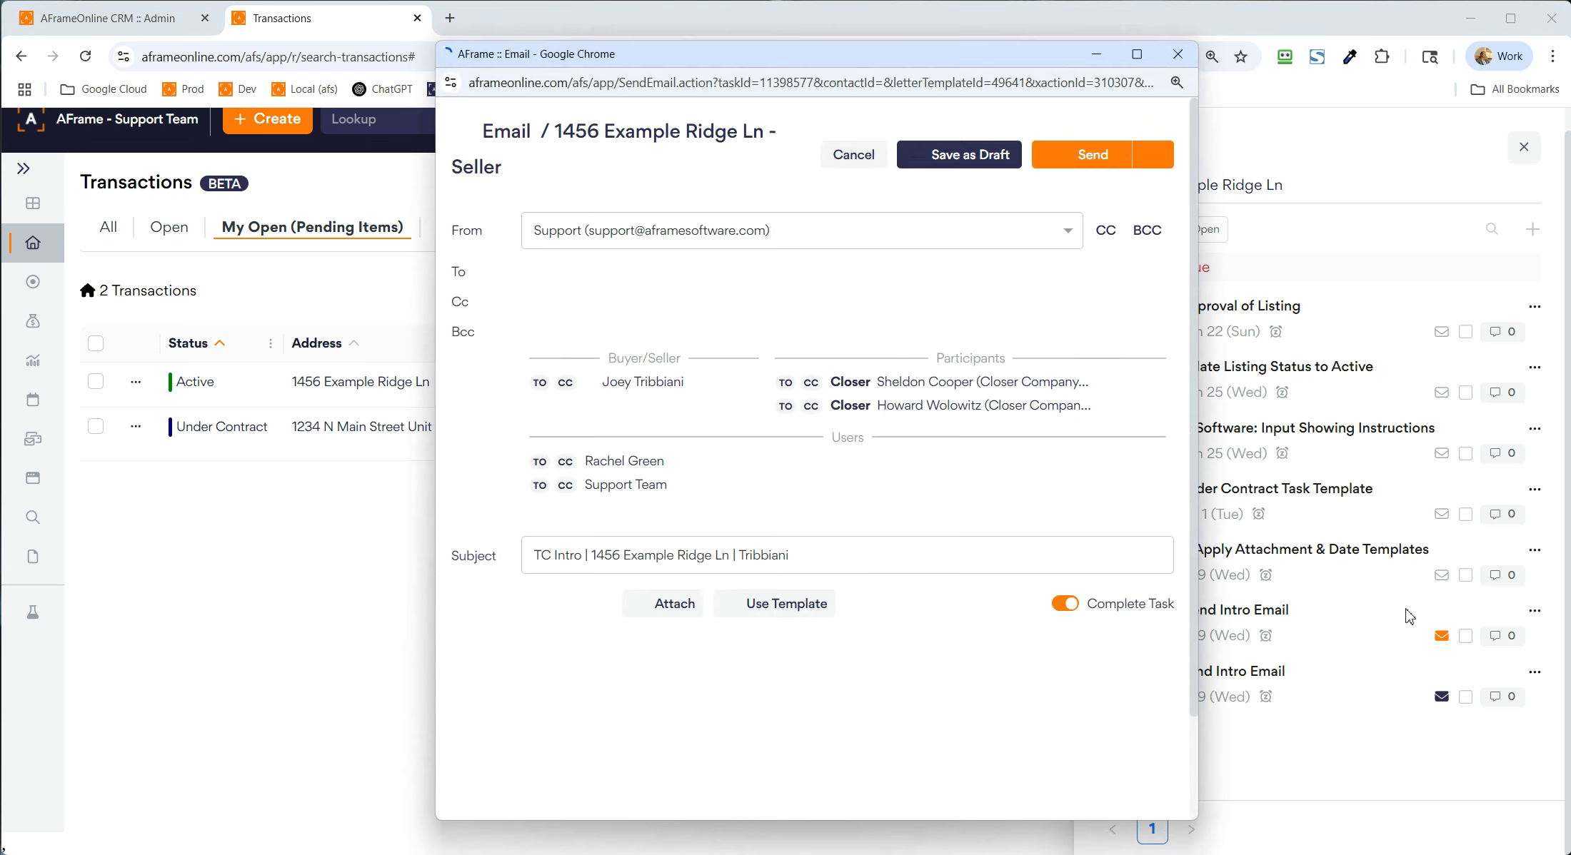
pyautogui.click(1182, 55)
pyautogui.click(1524, 147)
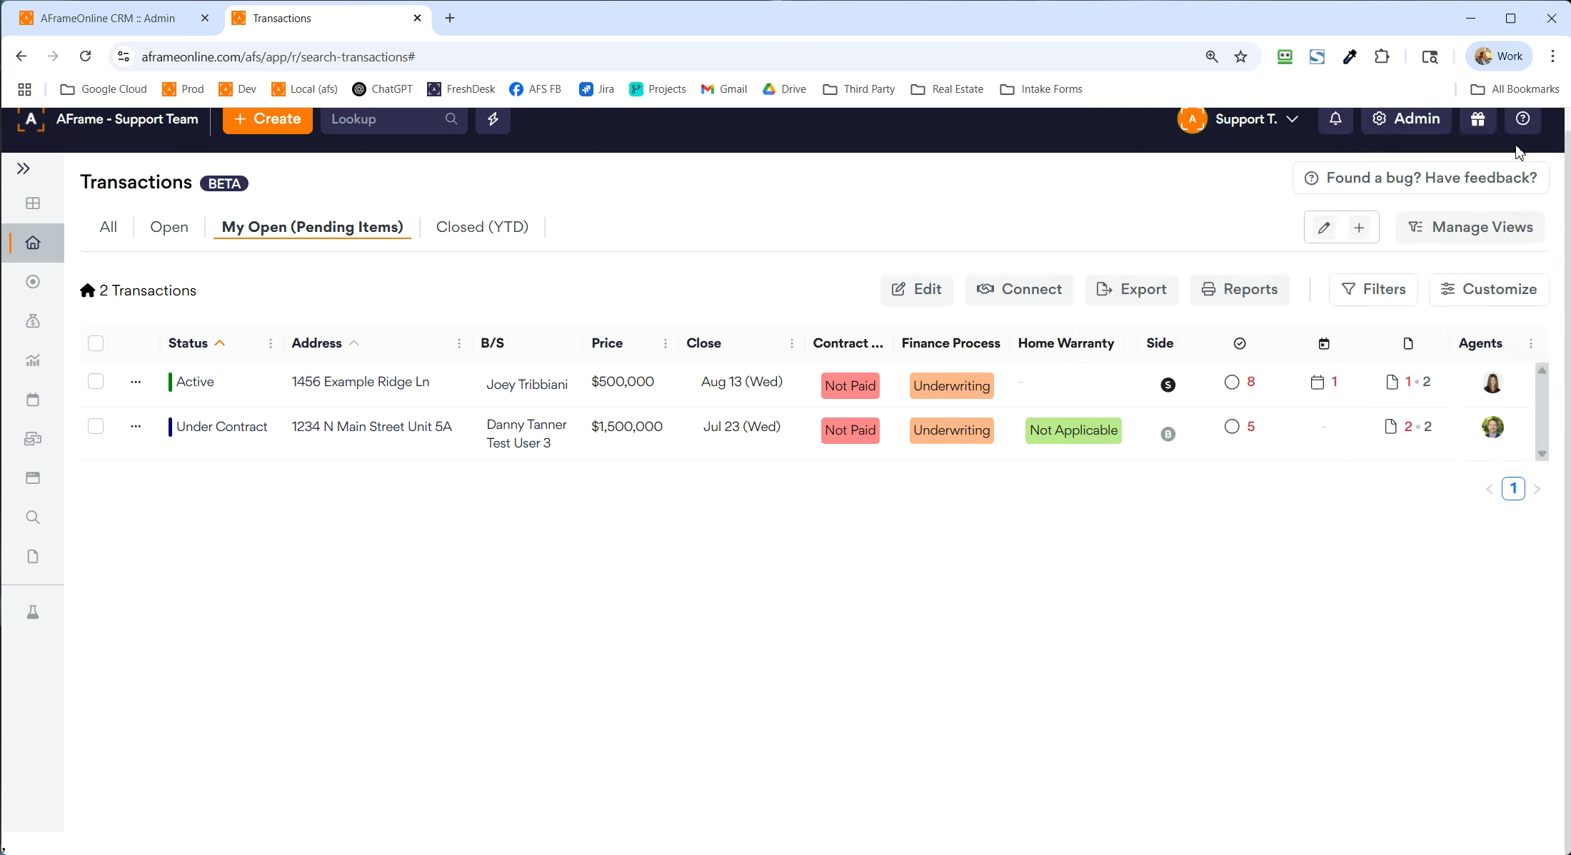
# Step: In the Active transaction's dates, mark Closing Date complete, clear the Incomplete filter, and set Closing Date back to incomplete
pyautogui.click(1329, 384)
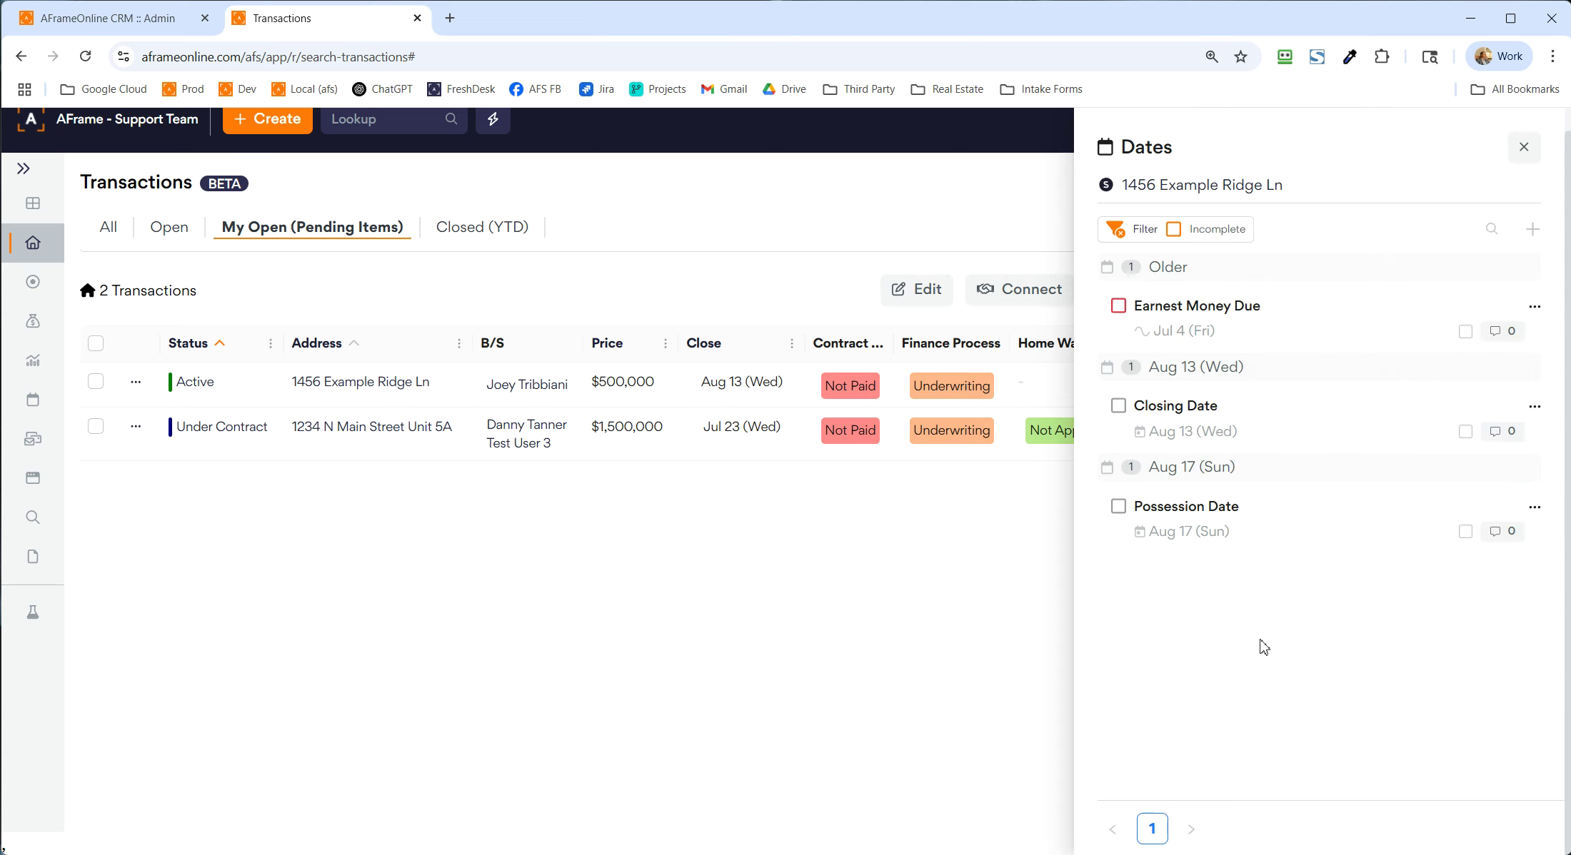
pyautogui.click(1119, 406)
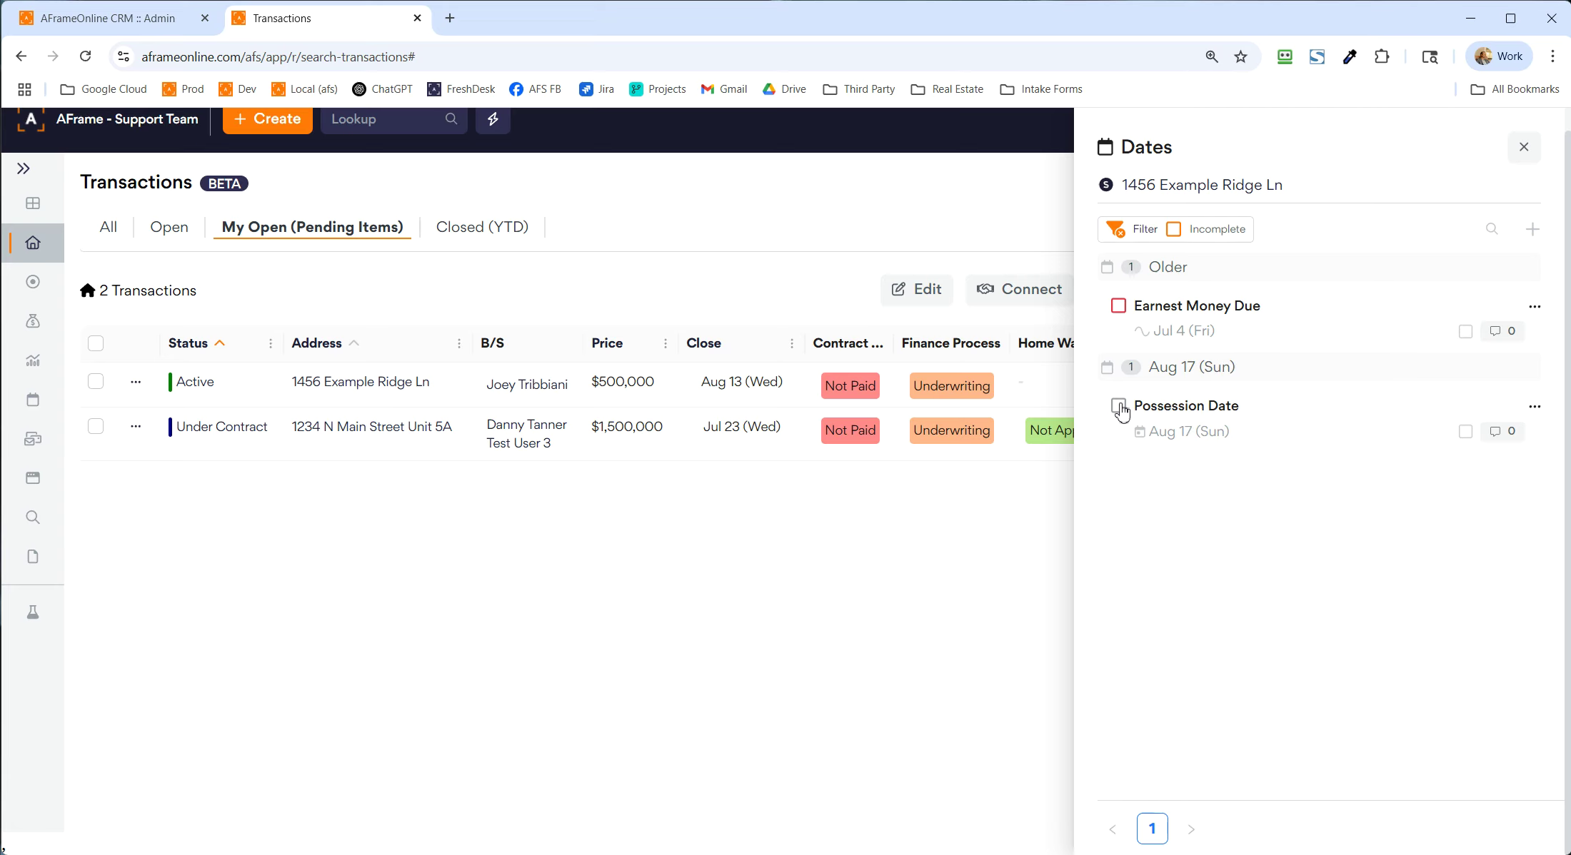
pyautogui.click(1120, 232)
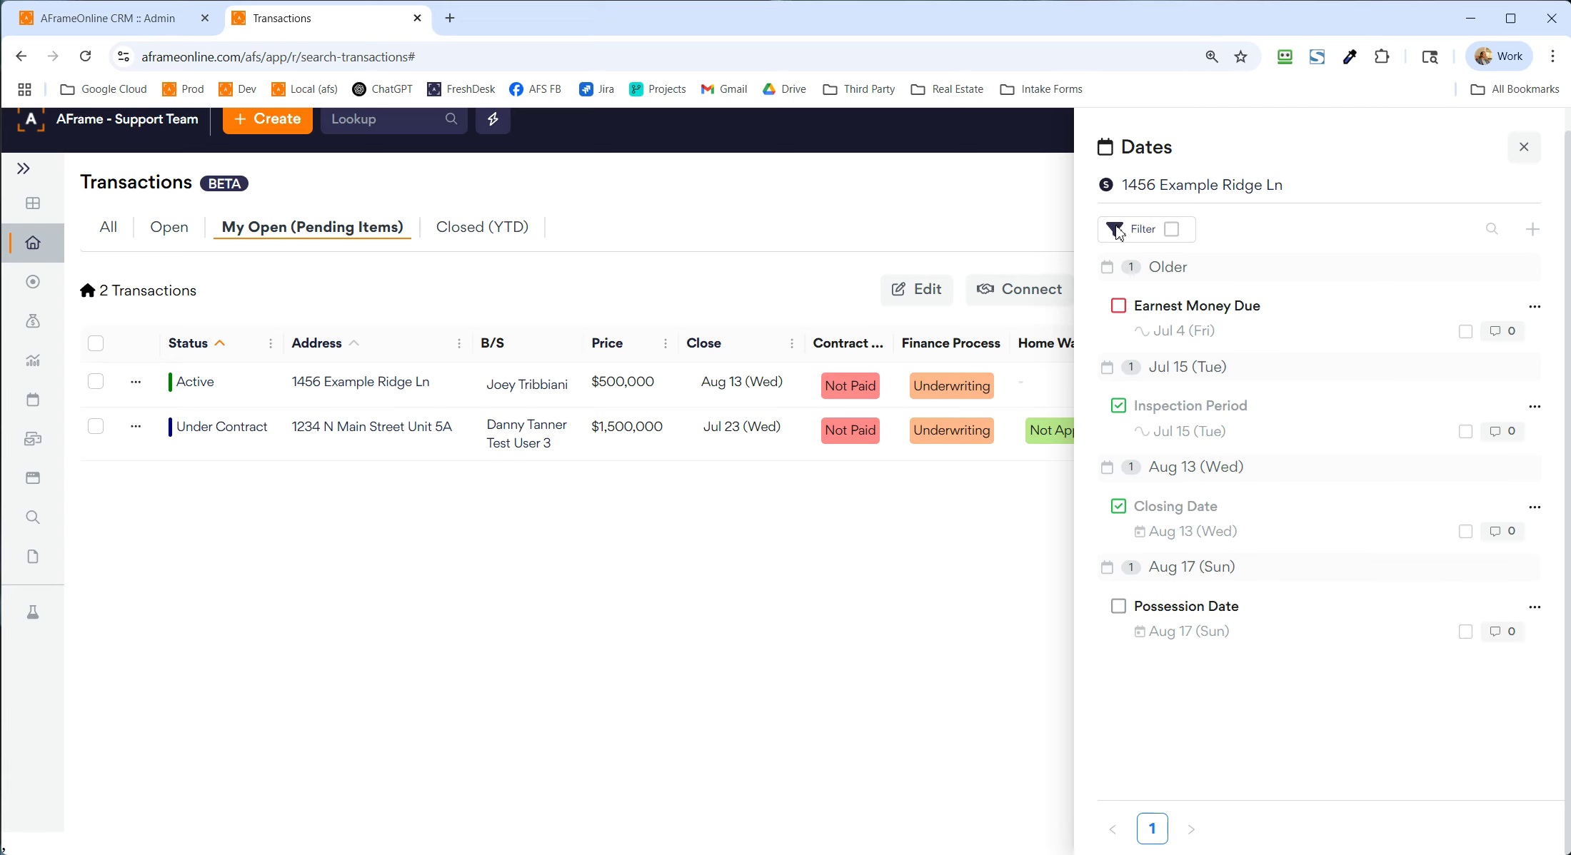
pyautogui.click(1118, 507)
# Step: Save a note containing a person's first name on the Earnest Money Due date and close the dates list
pyautogui.click(1494, 334)
pyautogui.write('B')
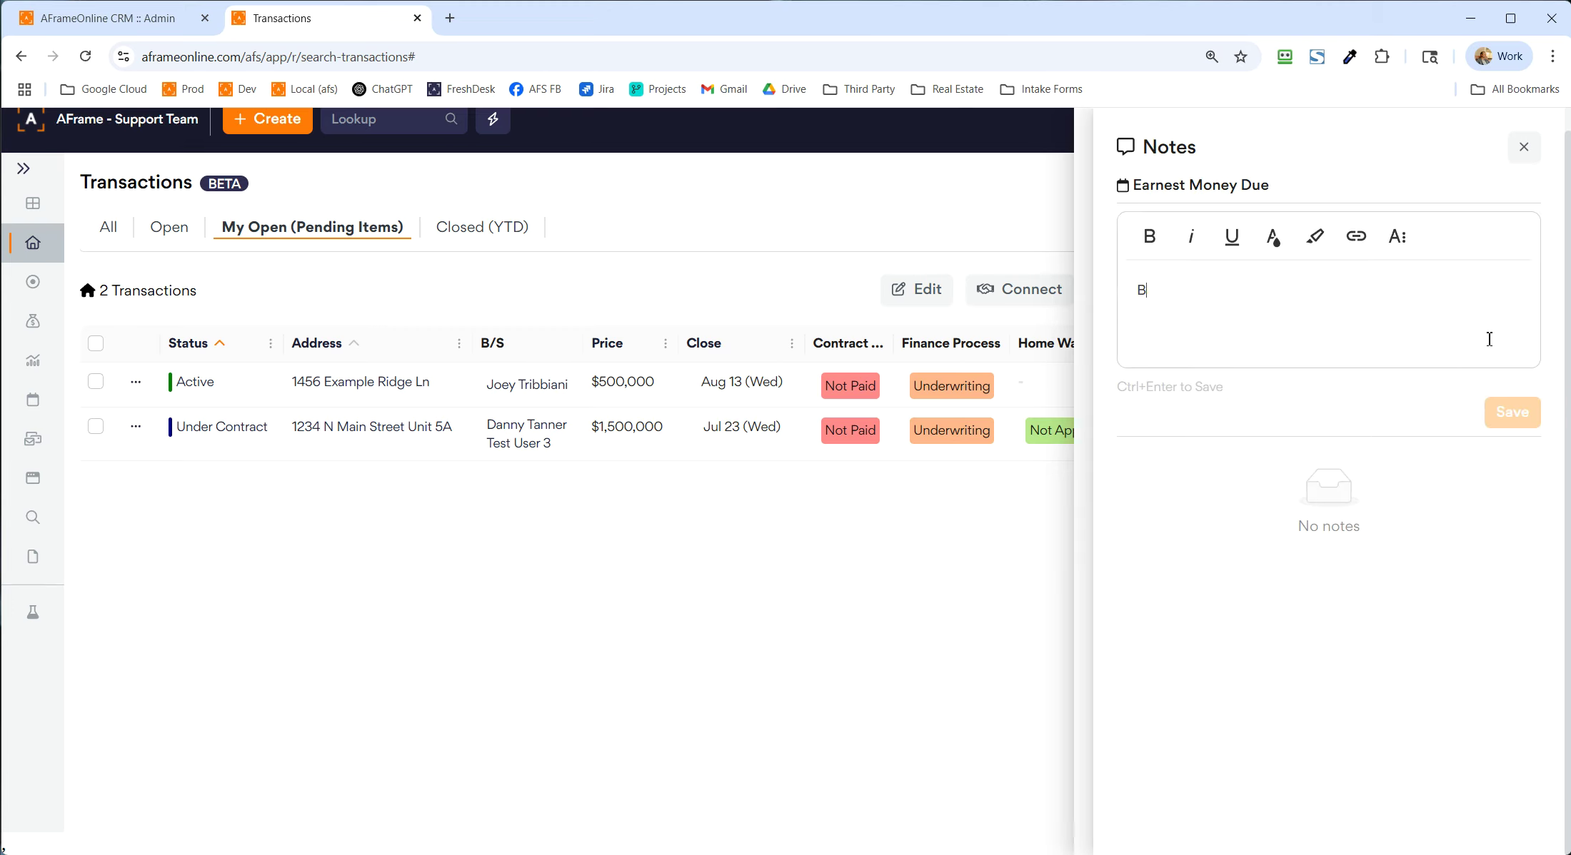
pyautogui.write('urton')
pyautogui.hotkey('ctrl', 'Return')
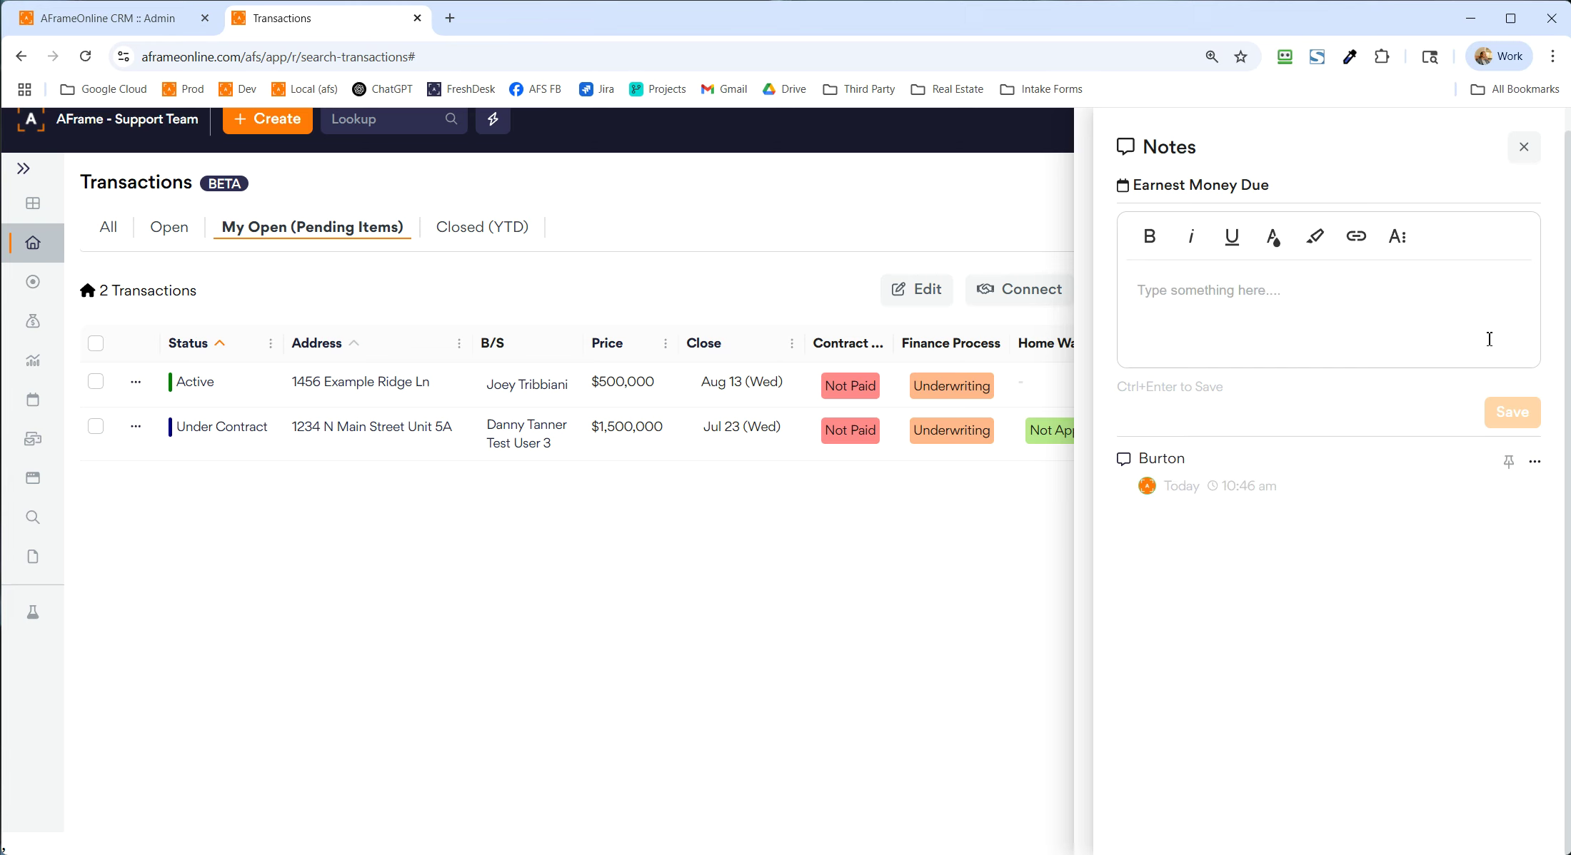
pyautogui.press('Escape')
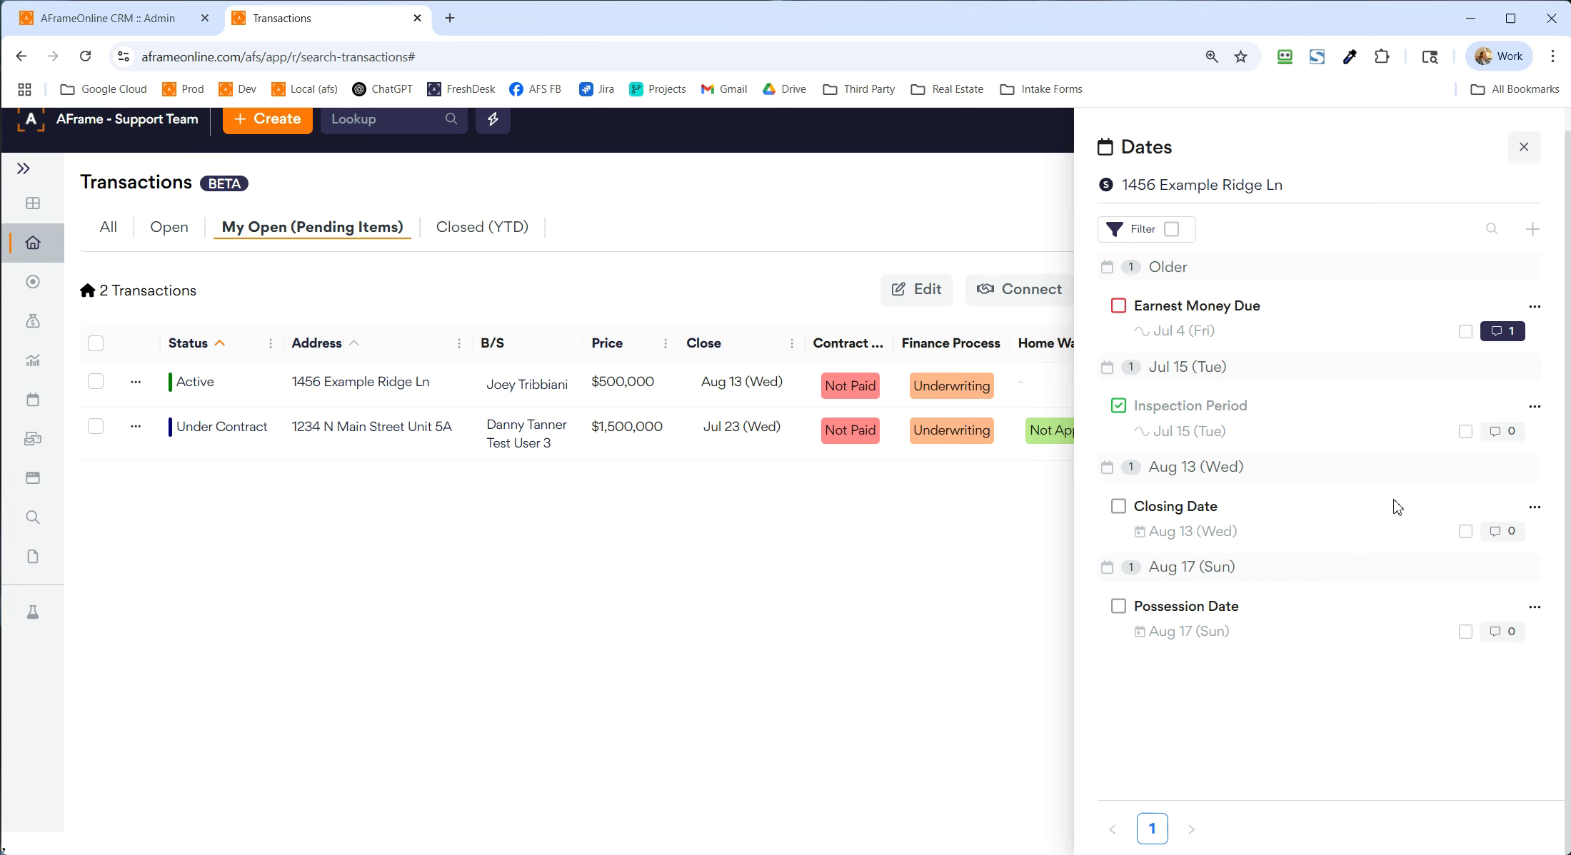
pyautogui.press('Escape')
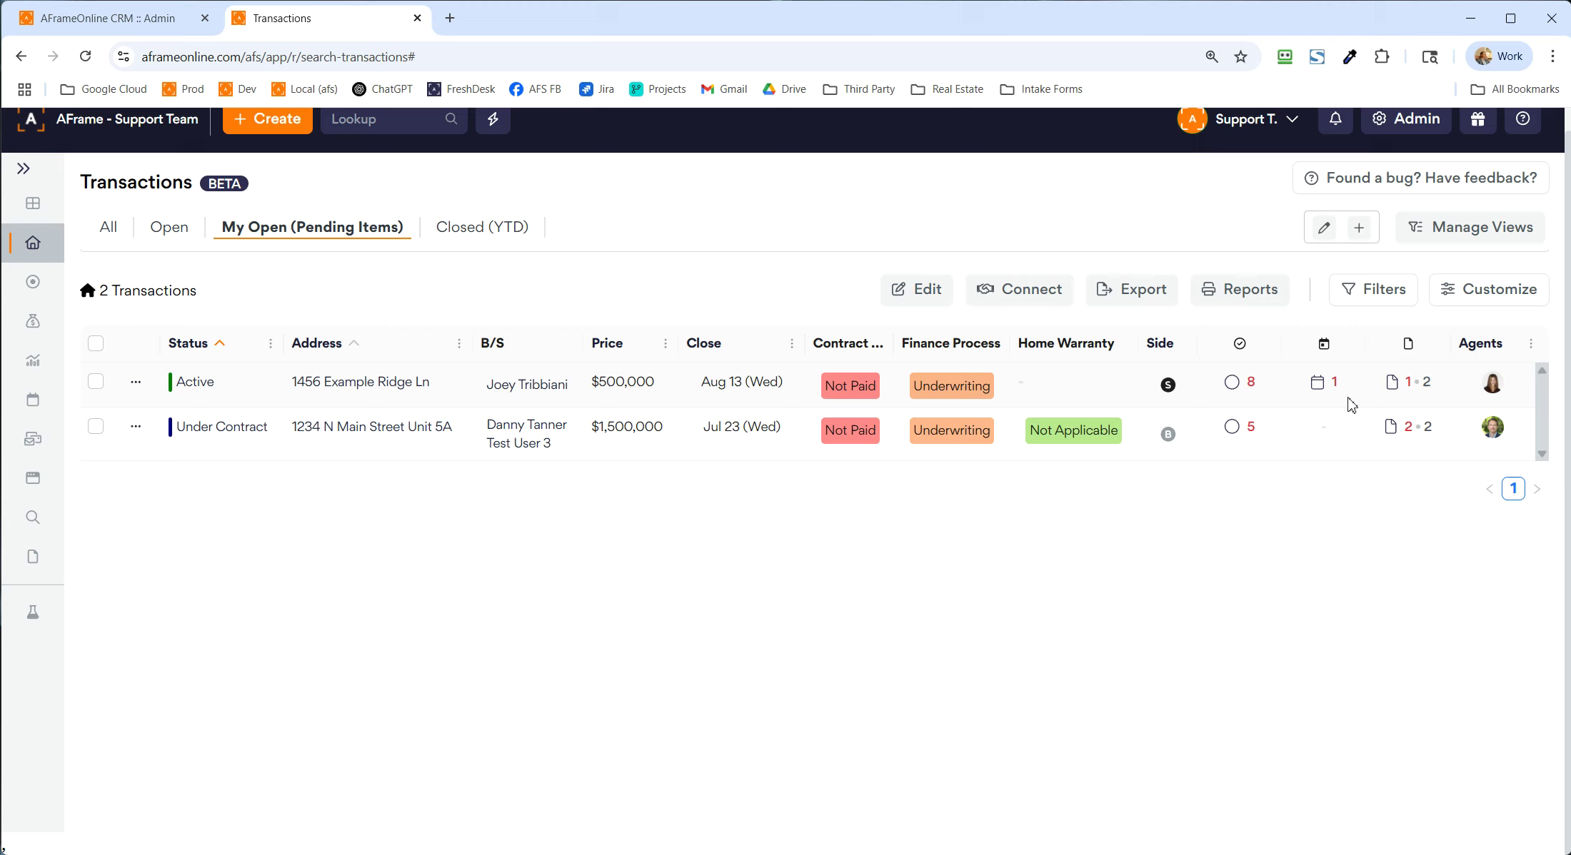
# Step: Open the Active transaction's attachments and upload the Contract PDF into the Contract Files folder
pyautogui.moveTo(1334, 390)
pyautogui.moveTo(1399, 387)
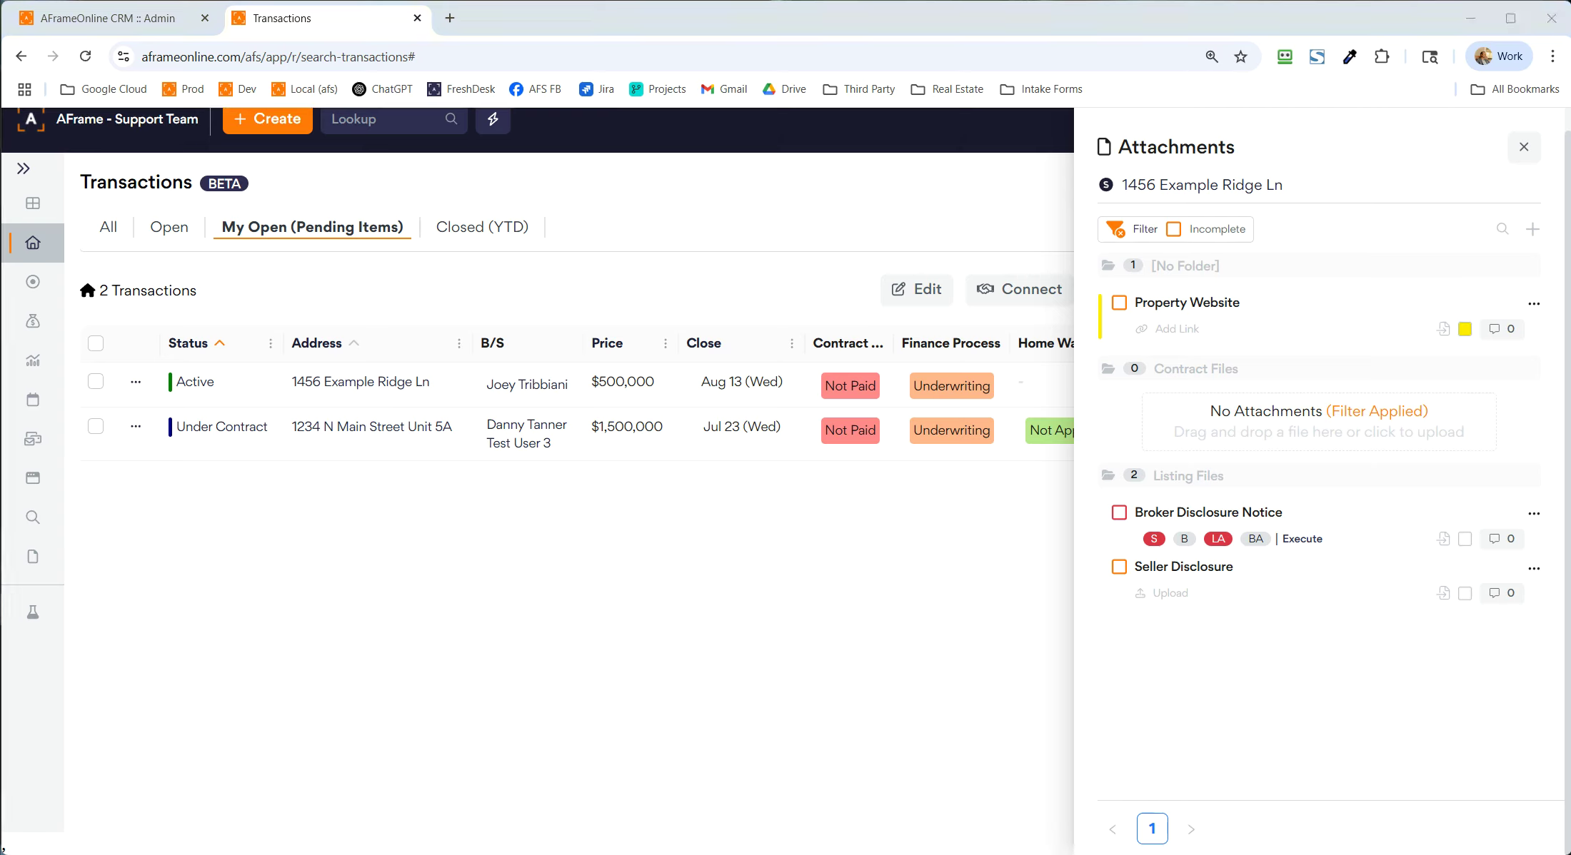
pyautogui.moveTo(49, 549); pyautogui.dragTo(1323, 413)
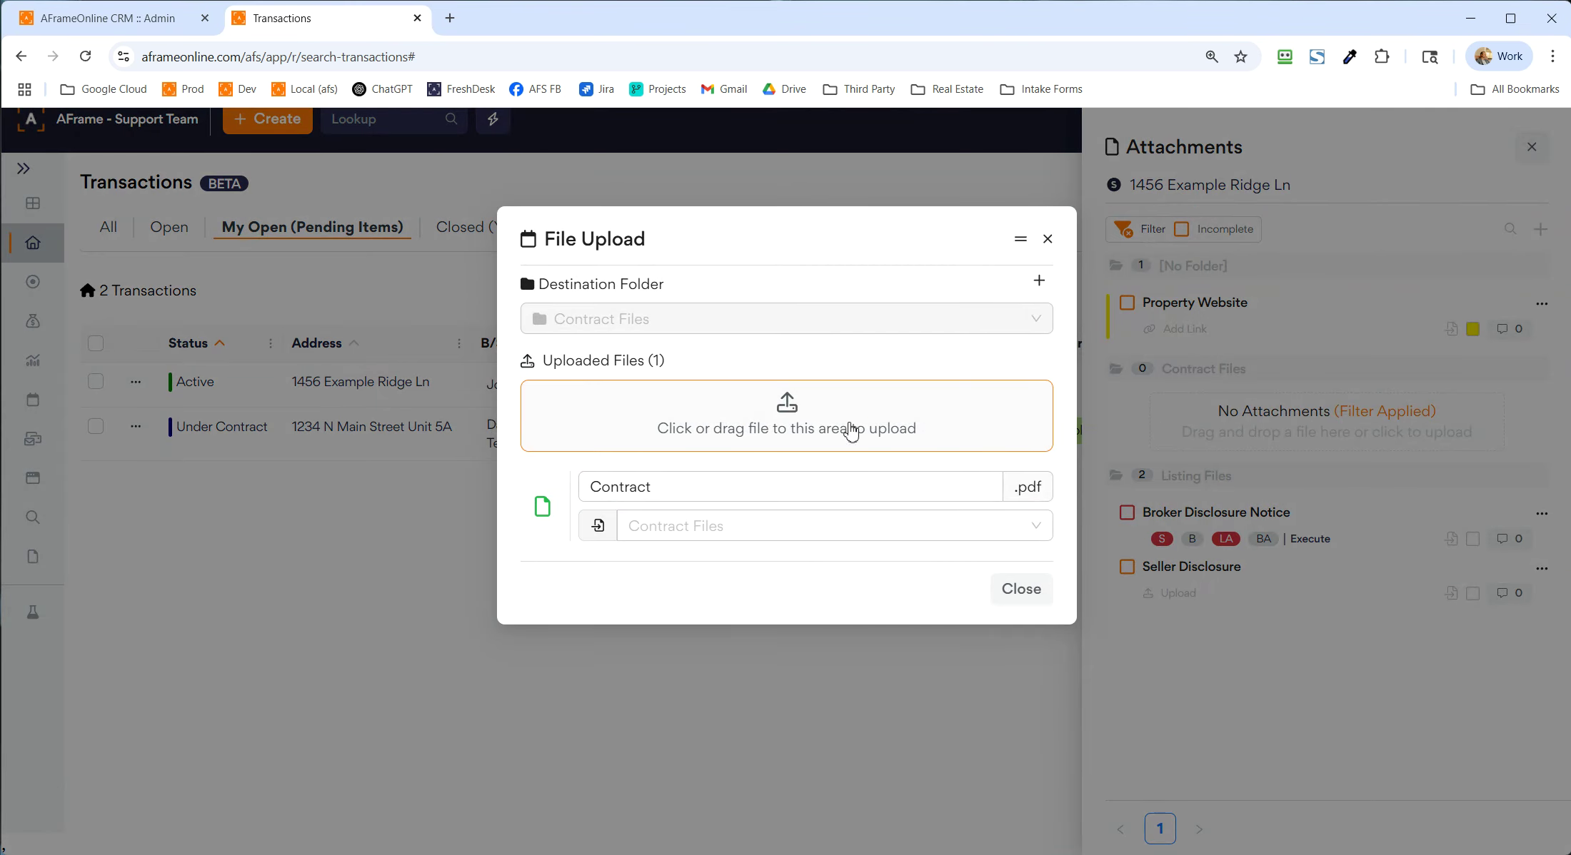
# Step: Rename the uploaded file as "Contract - Executed", assign it to the Broker Disclosure Notice placeholder, and save
pyautogui.click(763, 484)
pyautogui.write('- Executed')
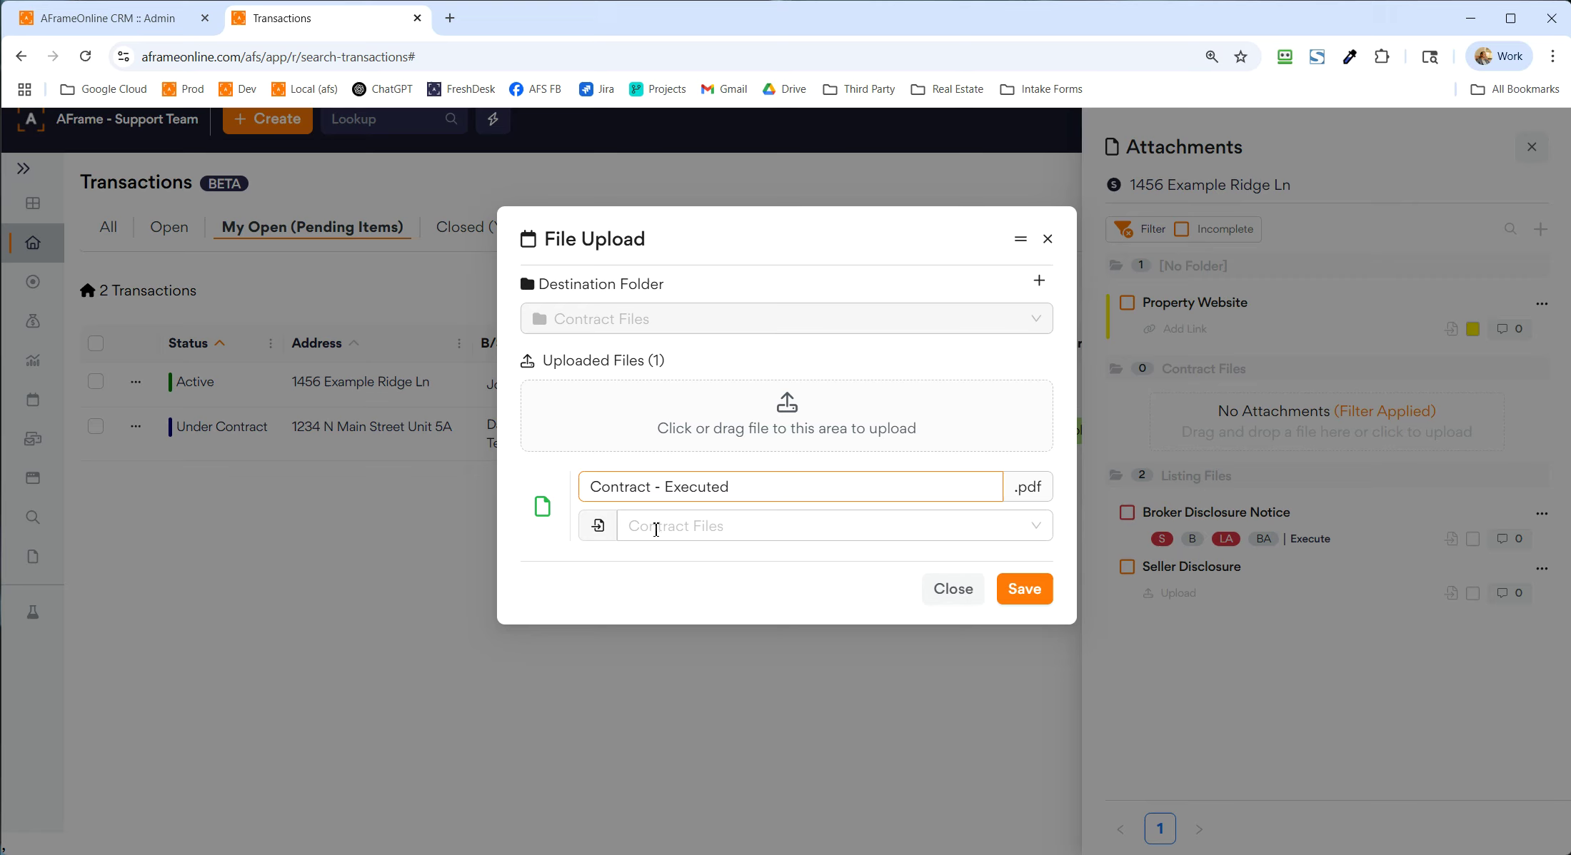
pyautogui.click(678, 526)
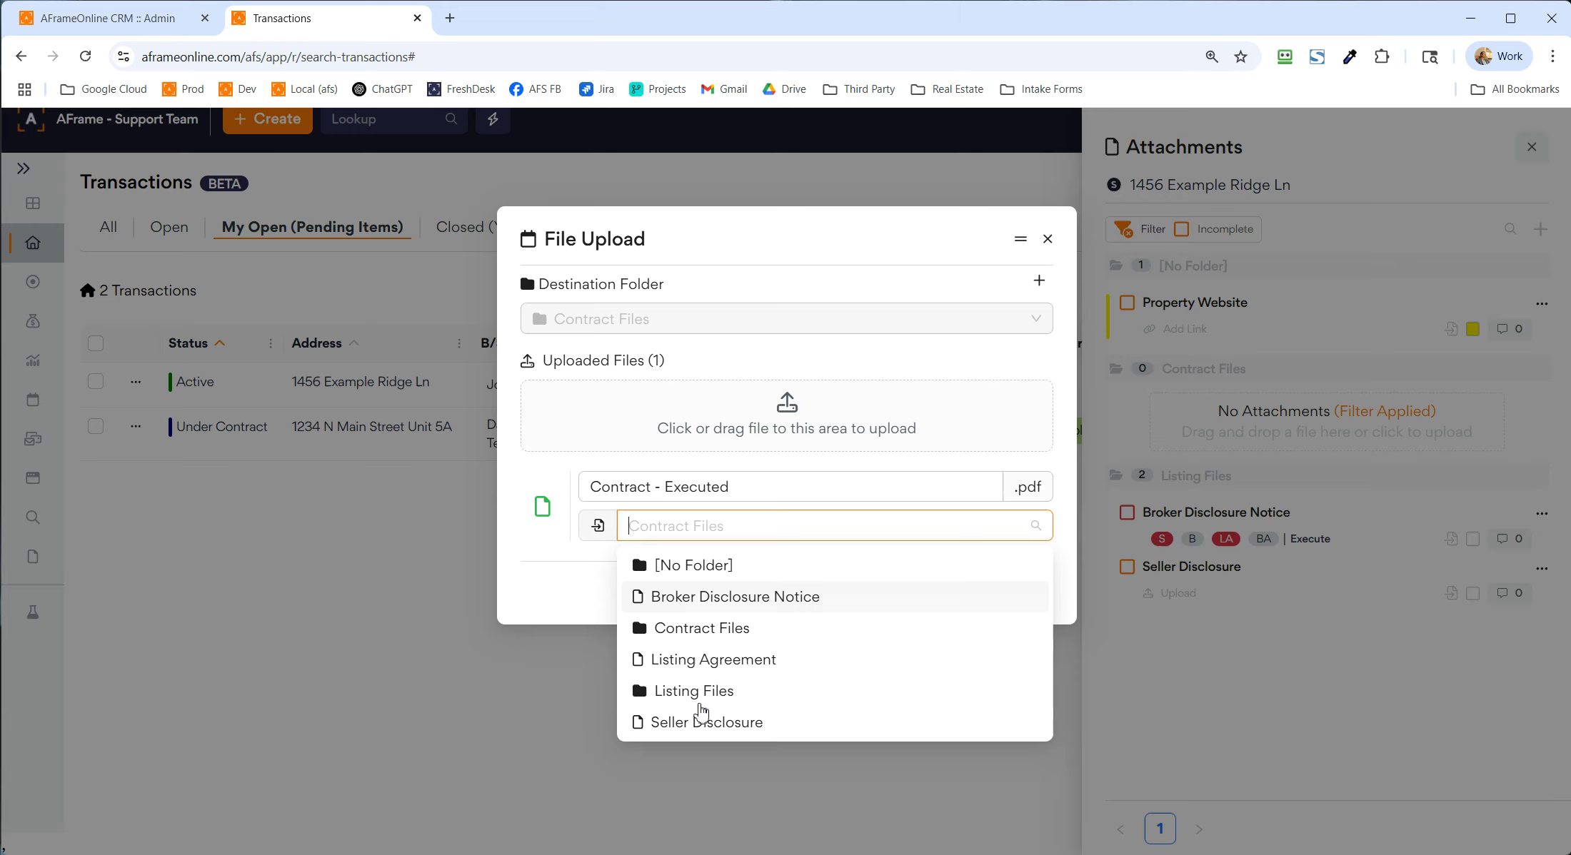
pyautogui.click(734, 600)
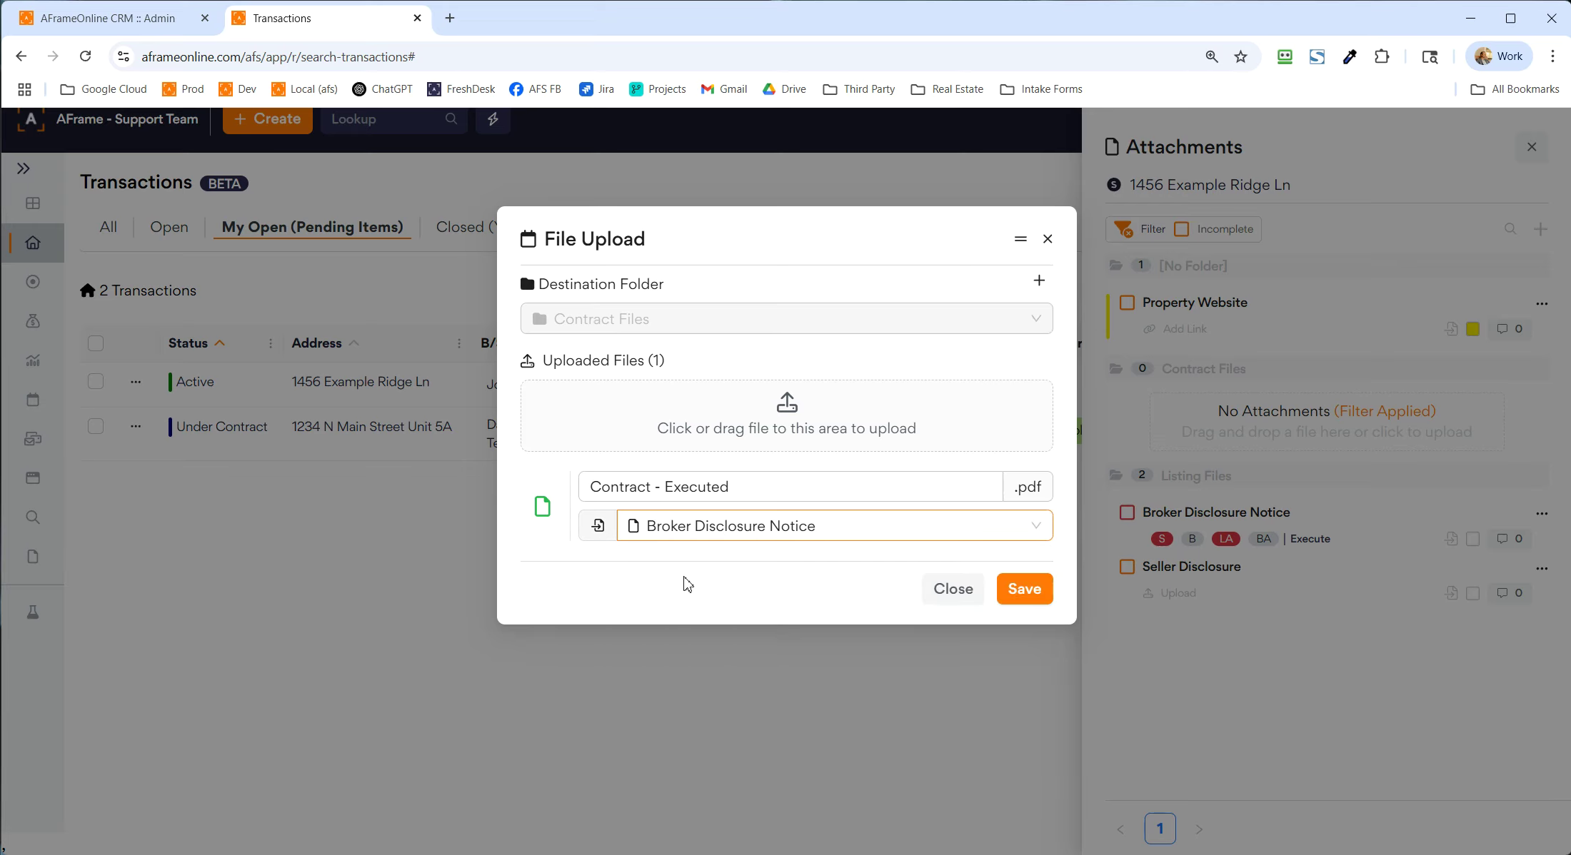
pyautogui.click(1018, 590)
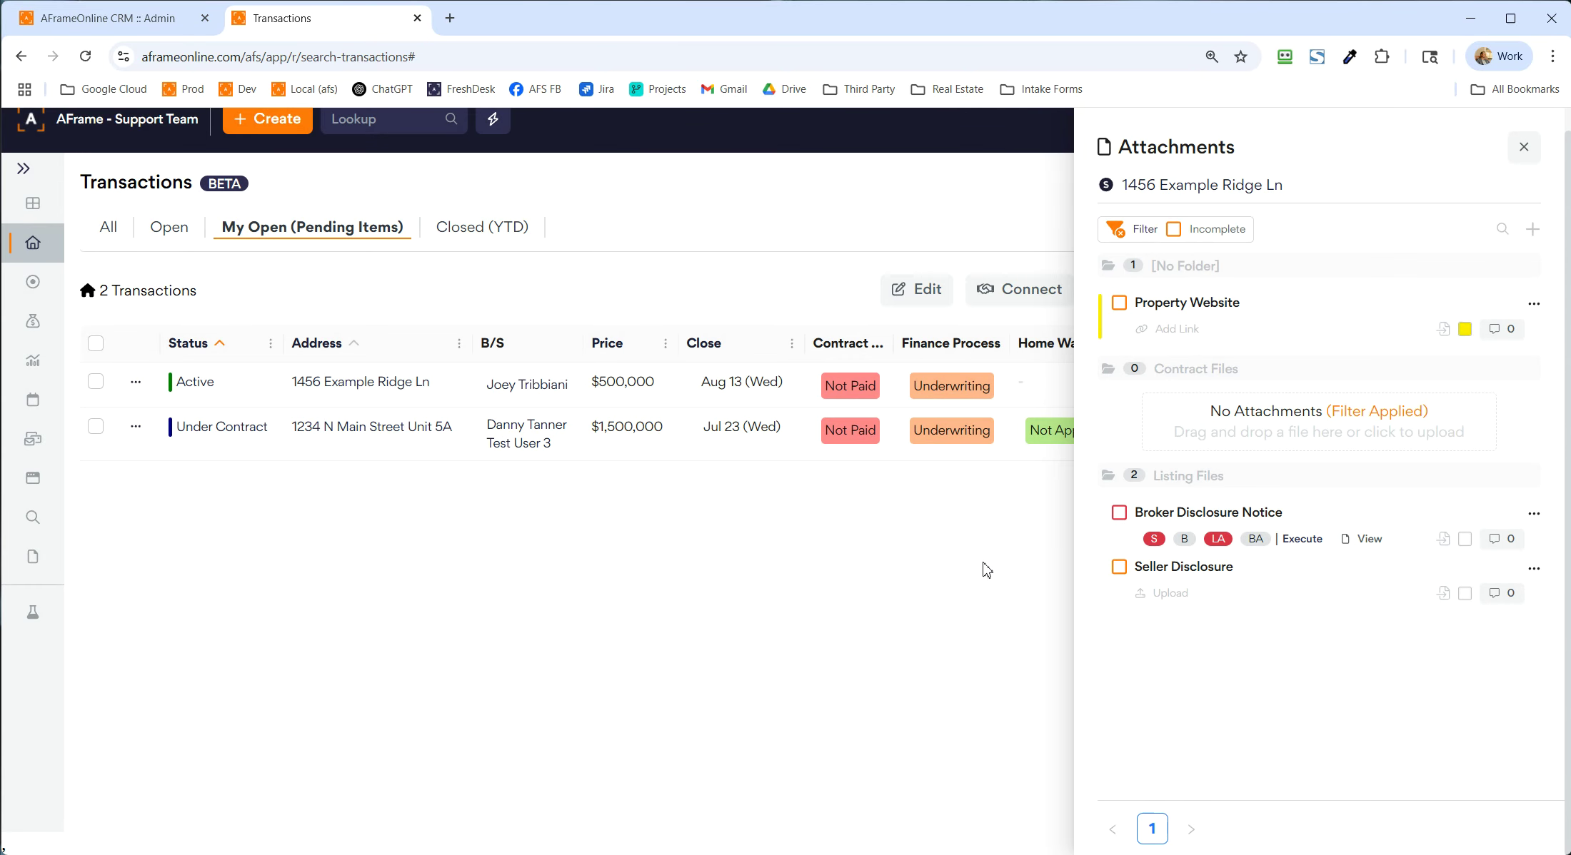
# Step: View the file attached to Broker Disclosure Notice and return to the transaction's attachments
pyautogui.click(1370, 539)
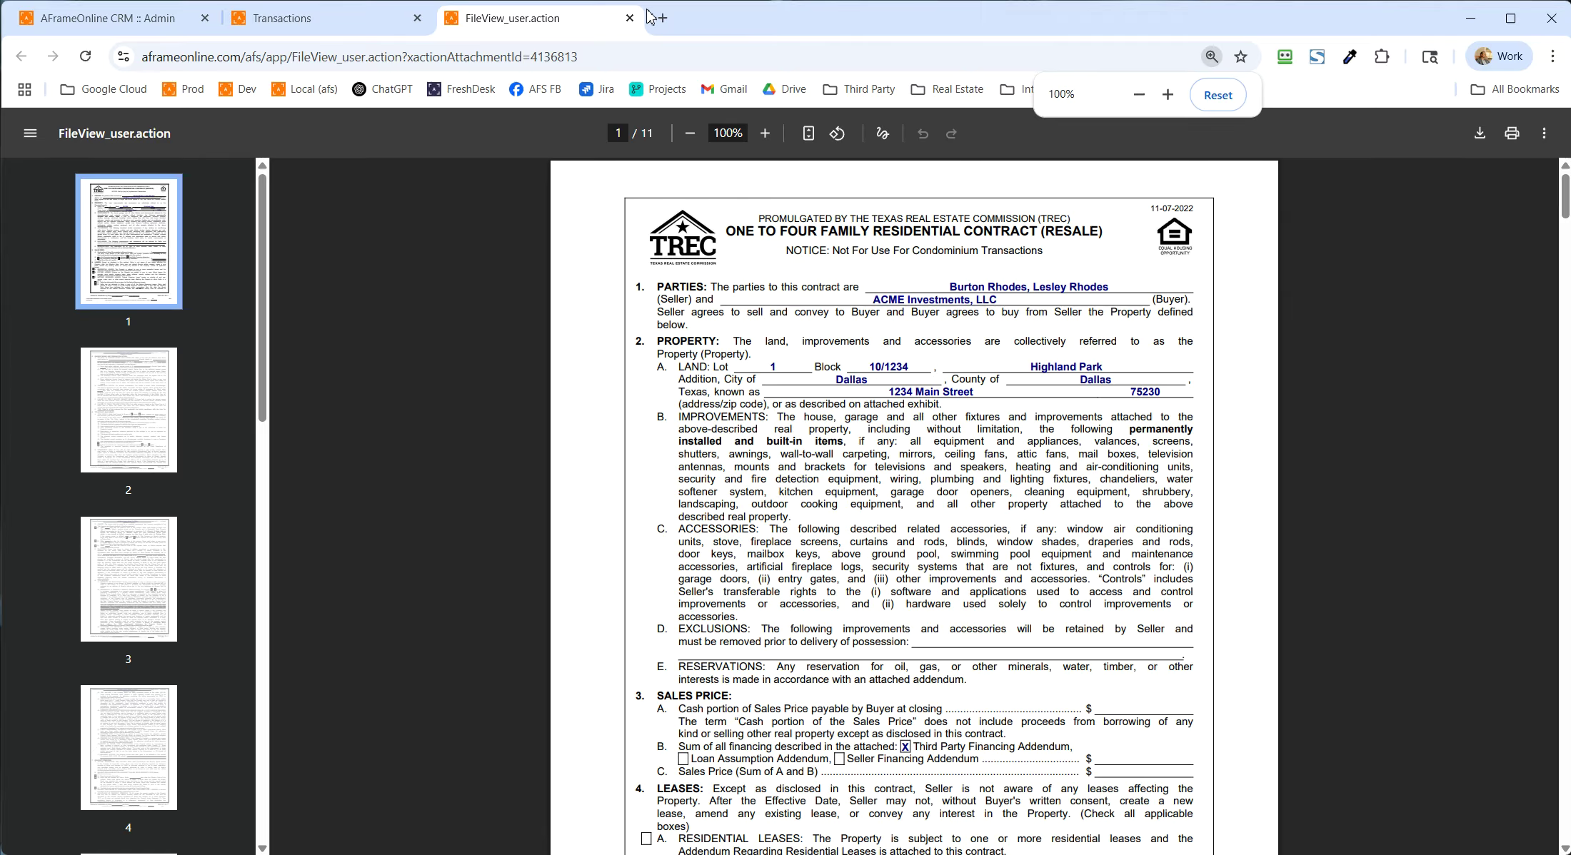
pyautogui.click(629, 18)
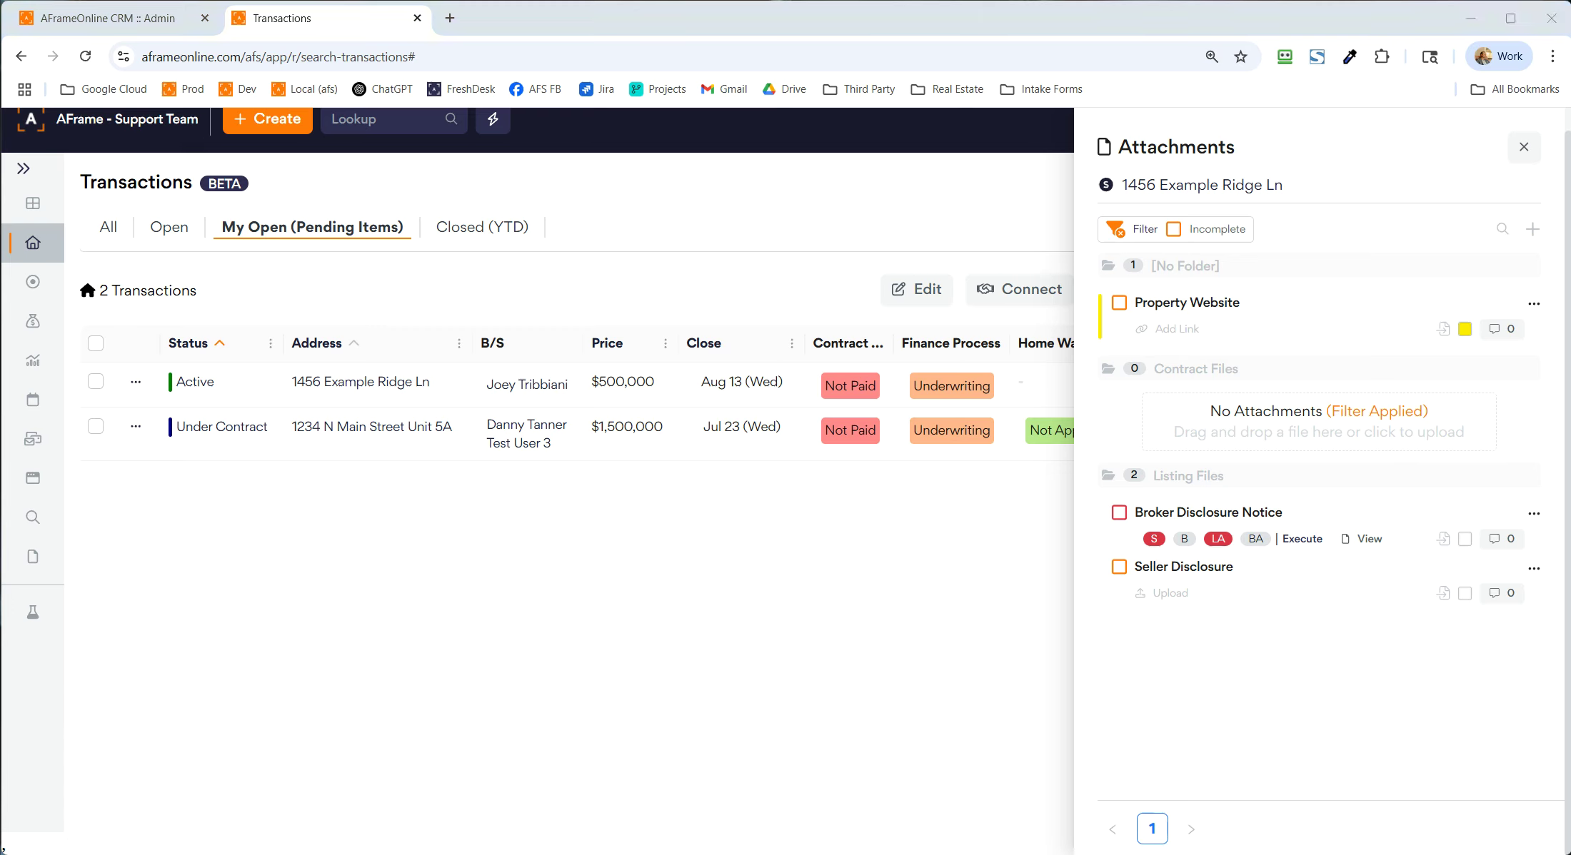
# Step: Upload the Amendment, Contract, Disclosure and Listing Agreement PDFs to the transaction's attachments with [No Folder] as the destination folder
pyautogui.moveTo(3, 850); pyautogui.dragTo(1194, 225)
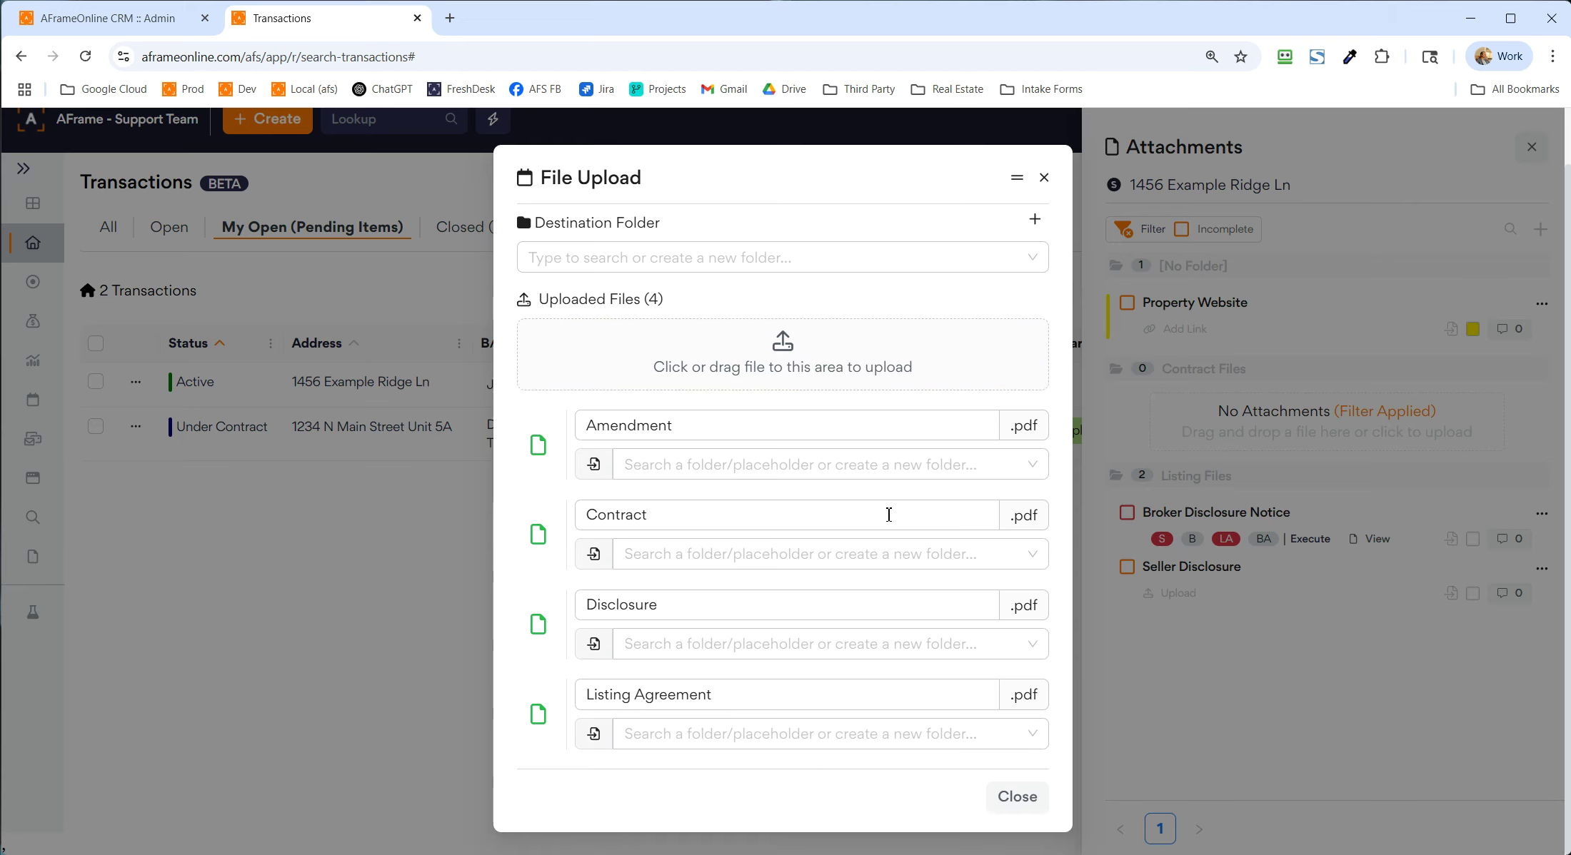
pyautogui.click(711, 257)
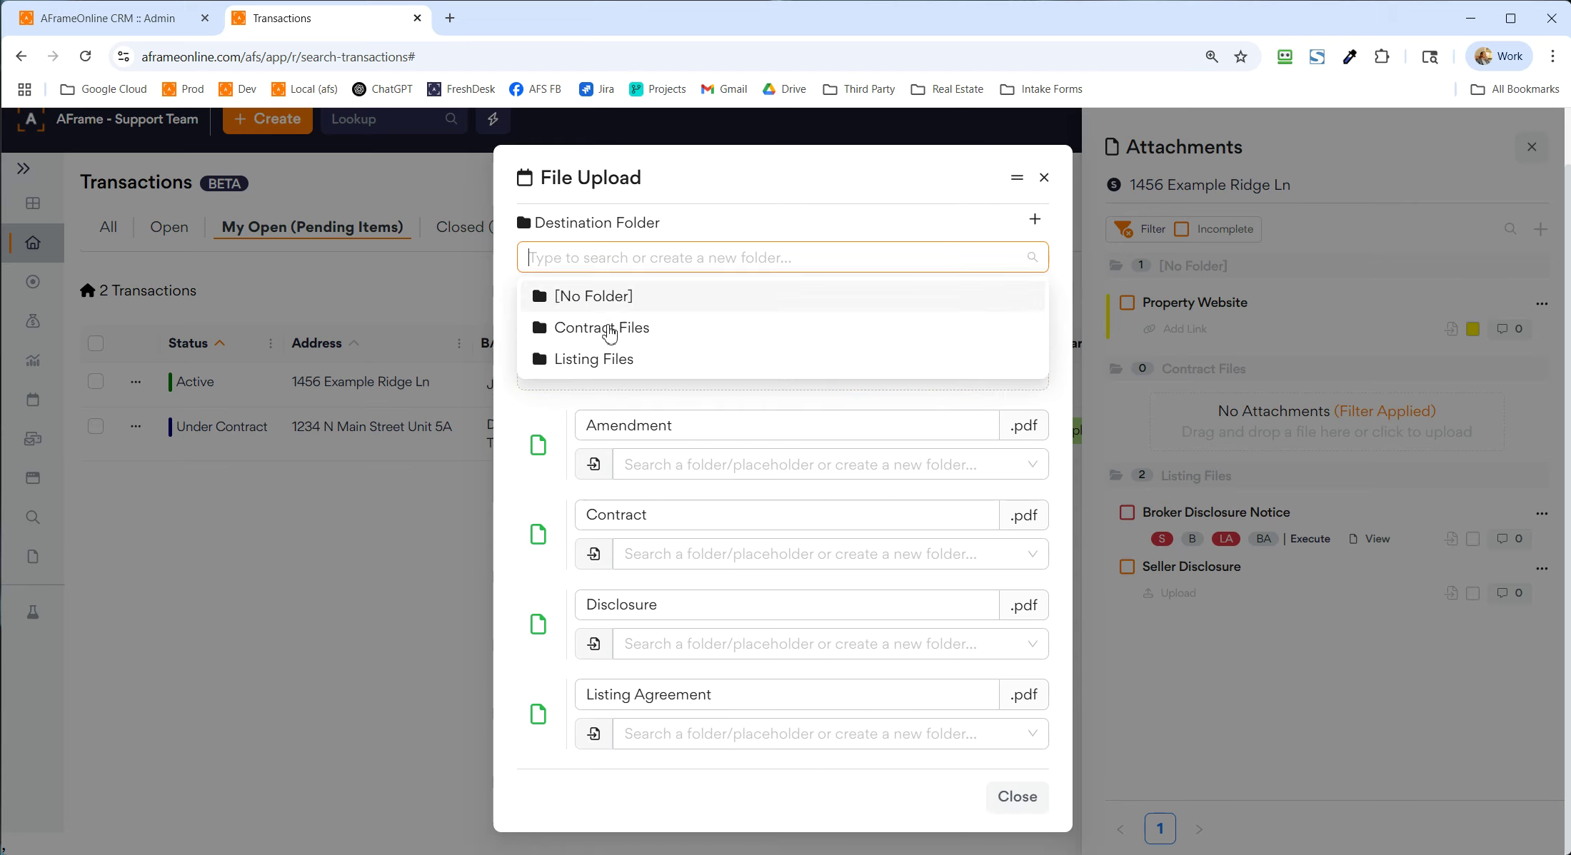
pyautogui.click(619, 299)
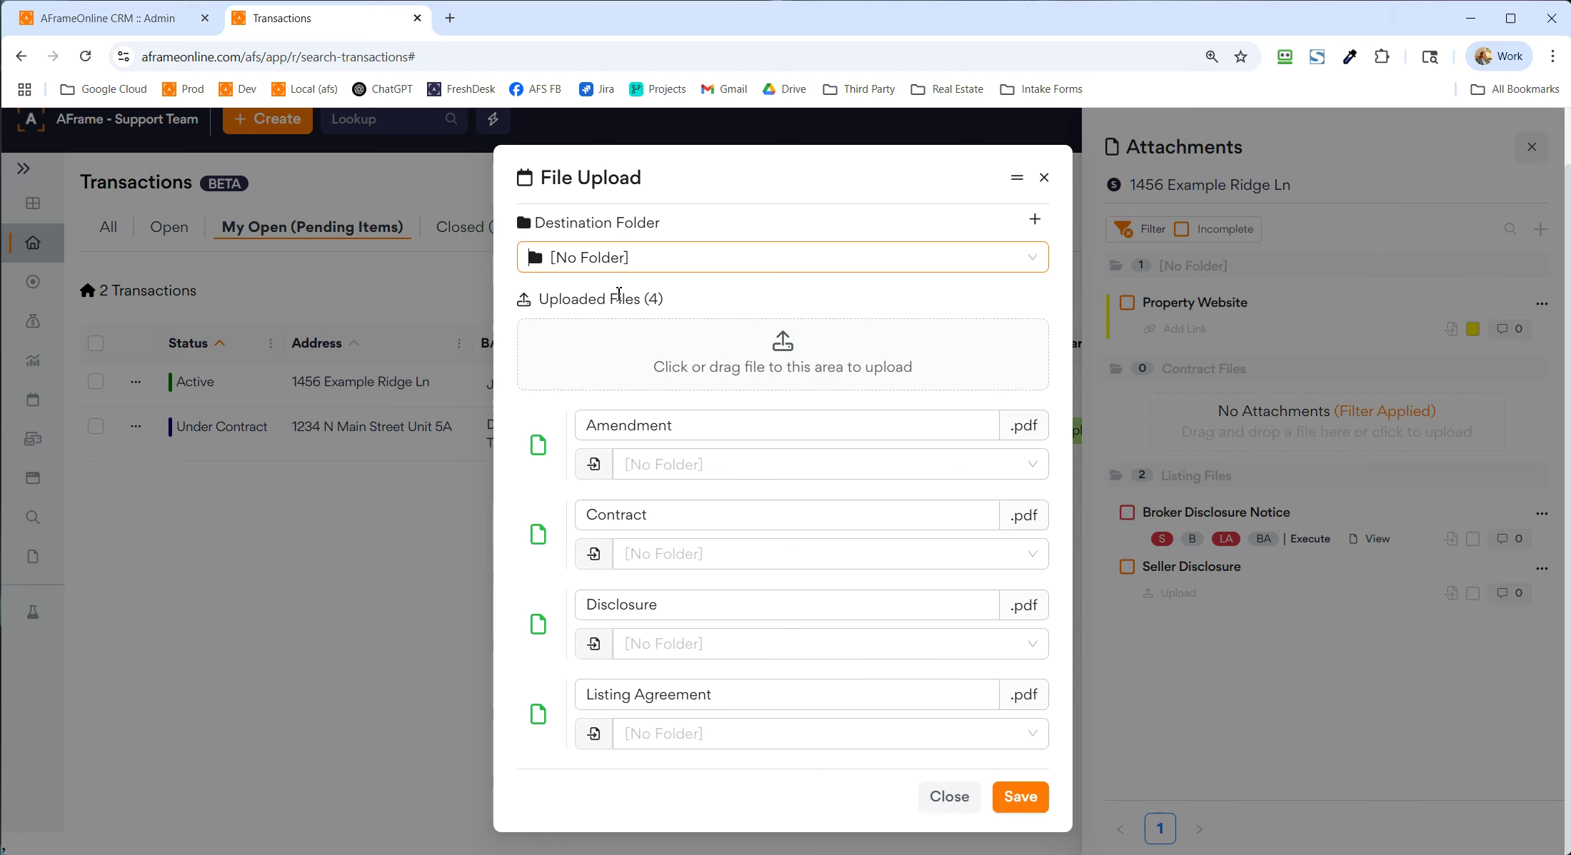
# Step: Assign the Amendment and Disclosure files to the Contract Files folder and save the upload
pyautogui.click(688, 475)
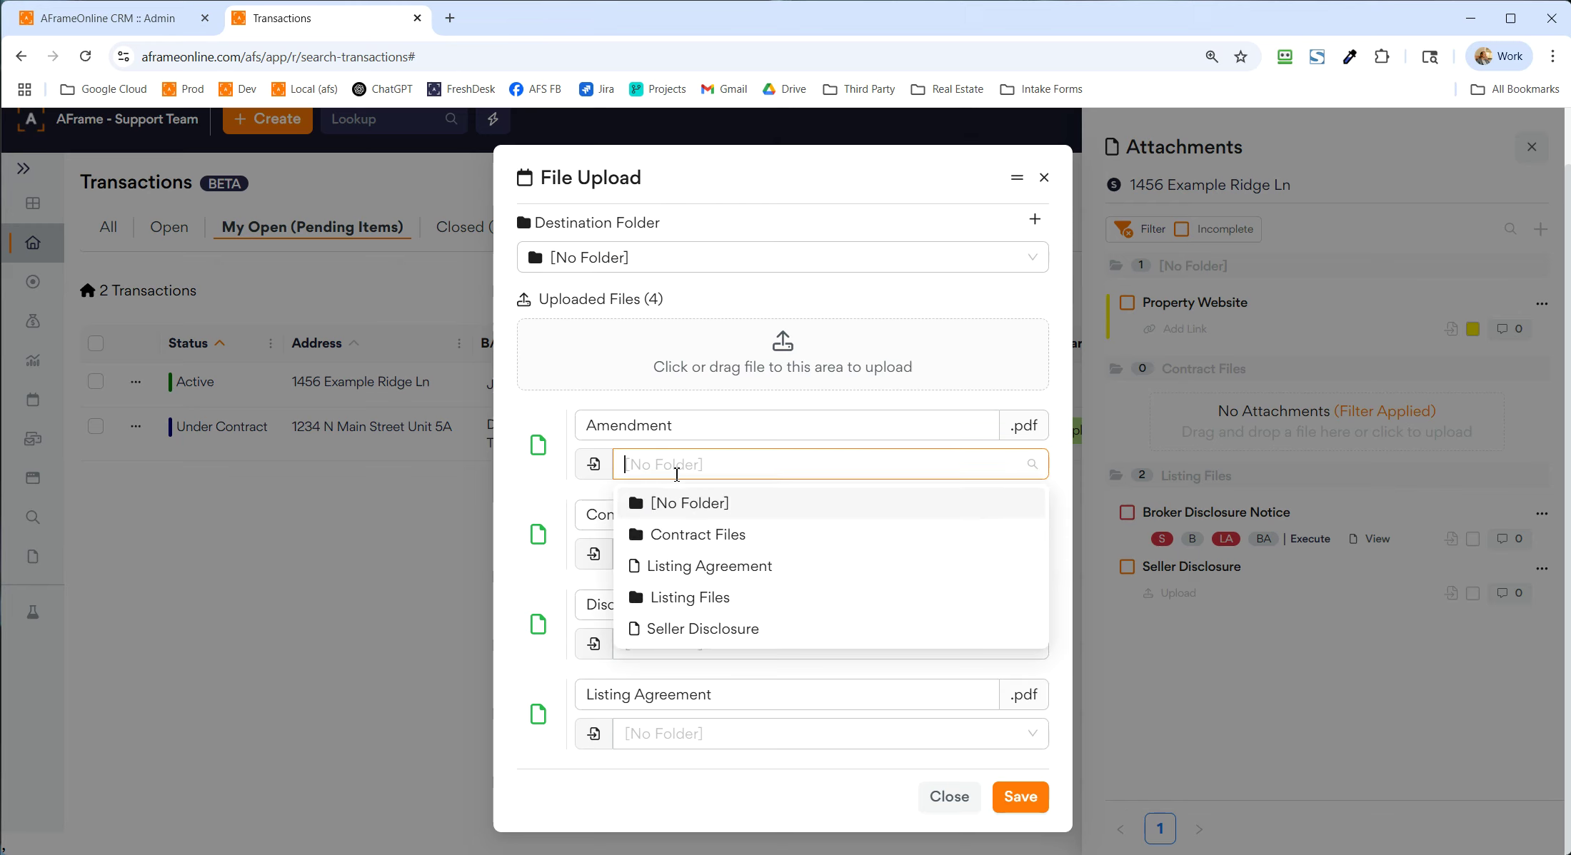
pyautogui.click(703, 537)
pyautogui.click(692, 644)
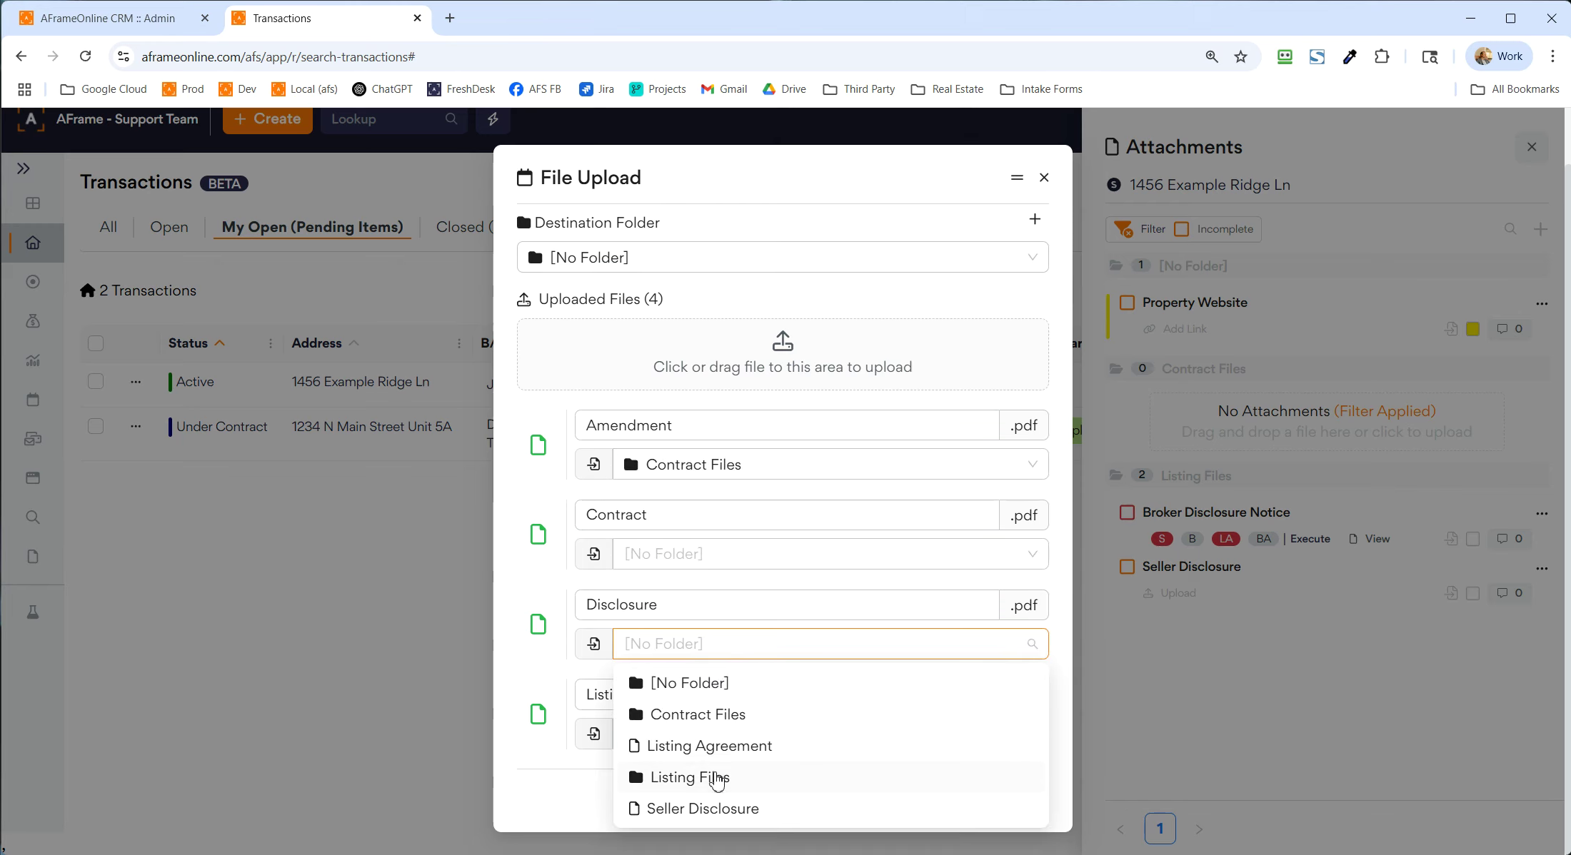
pyautogui.click(709, 710)
pyautogui.click(1020, 795)
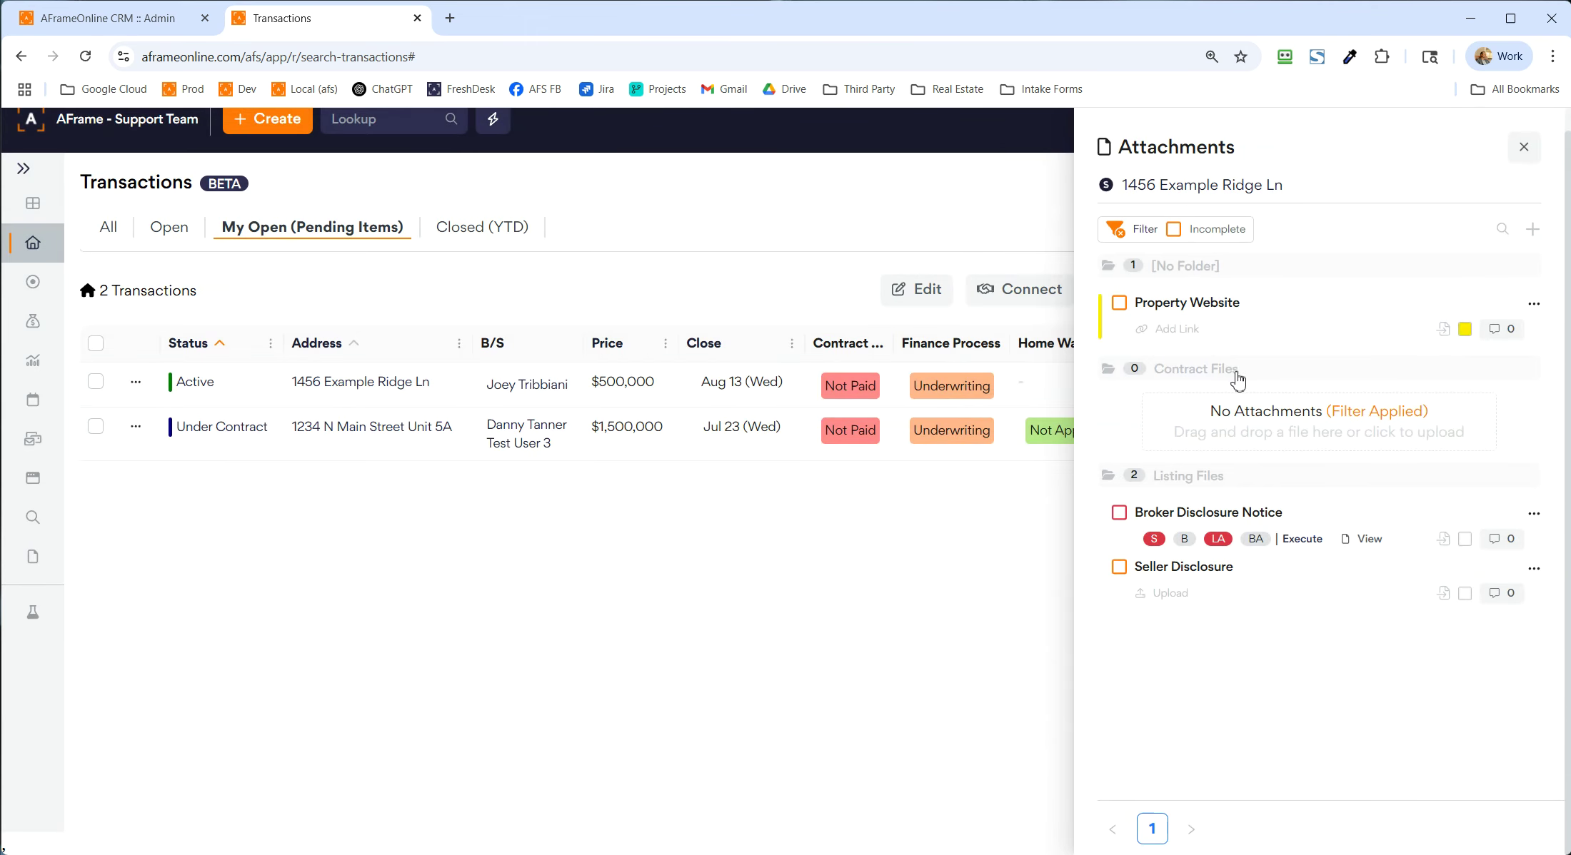
# Step: Turn off the Incomplete filter to review all of the transaction's attachments, and close the attachments list
pyautogui.click(1118, 233)
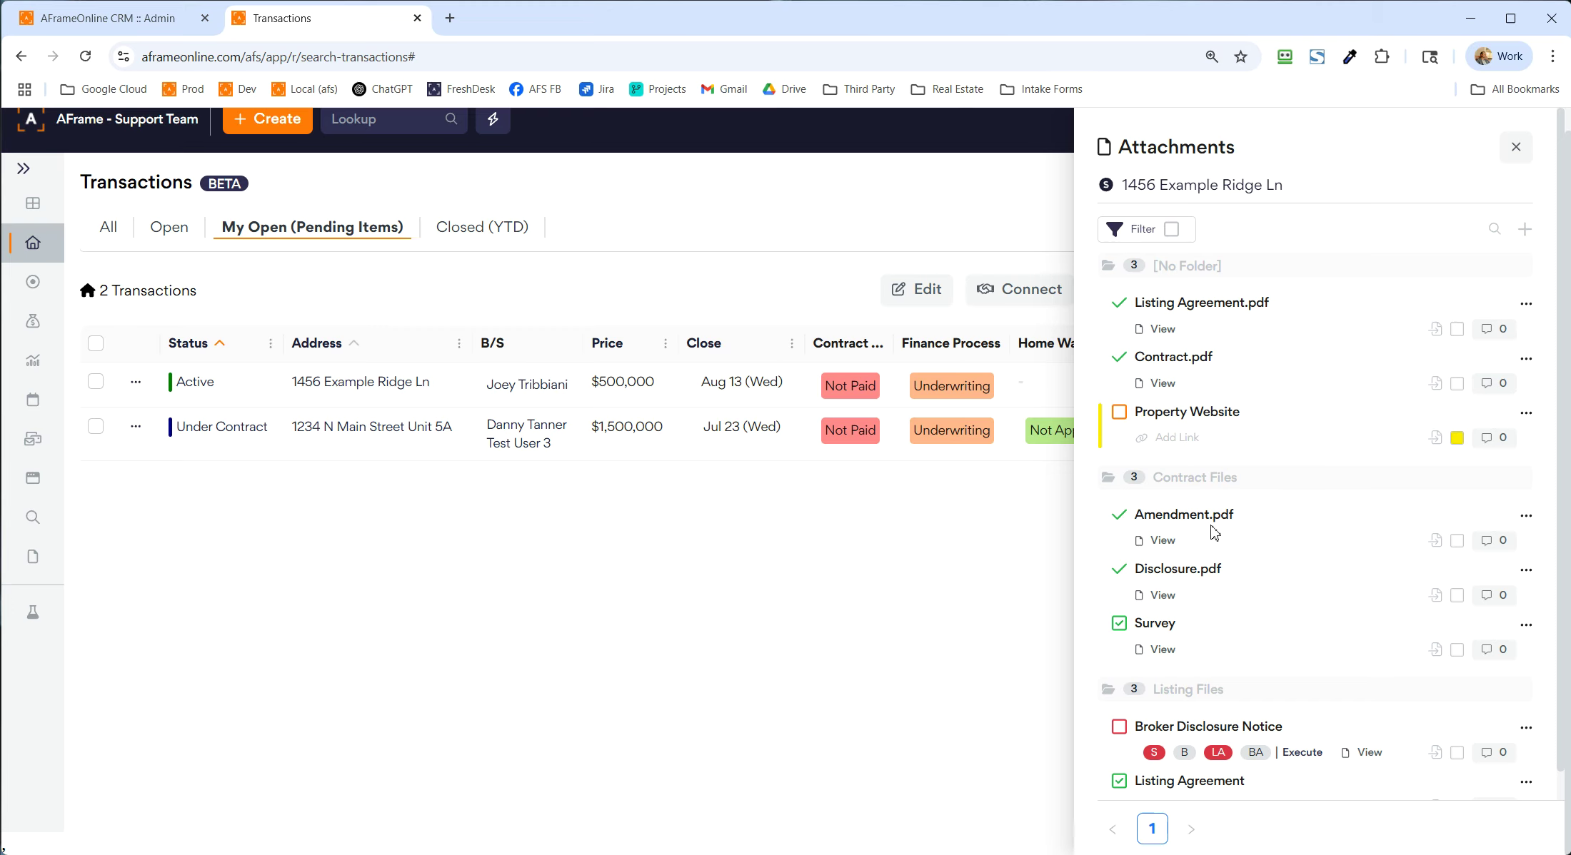
pyautogui.click(1515, 147)
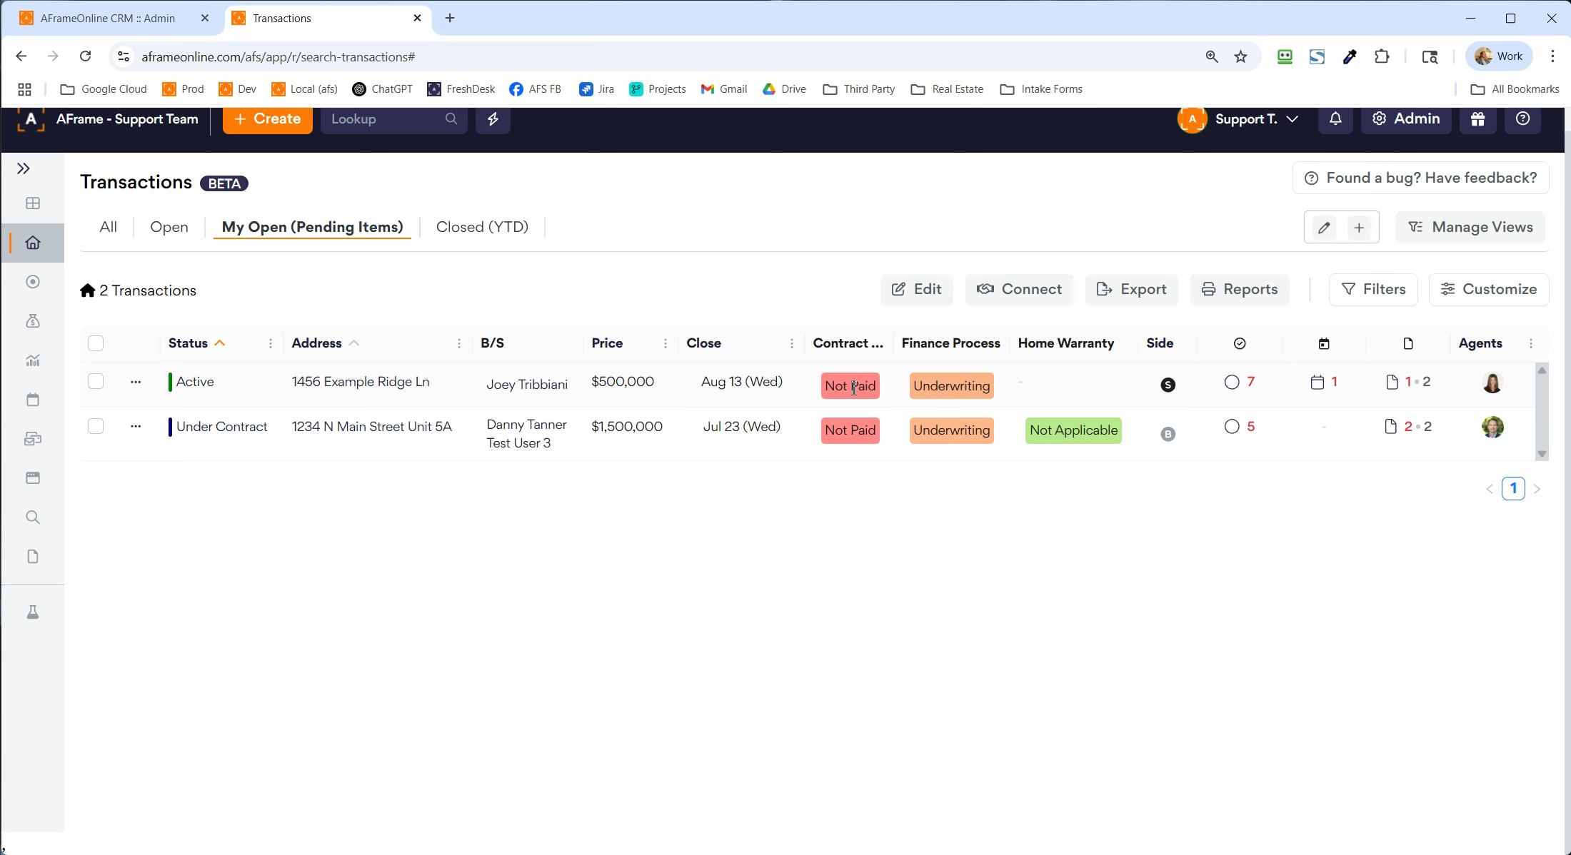
# Step: Open the Active transaction, set its Contract Money status to Paid, and return to the transactions list
pyautogui.click(396, 384)
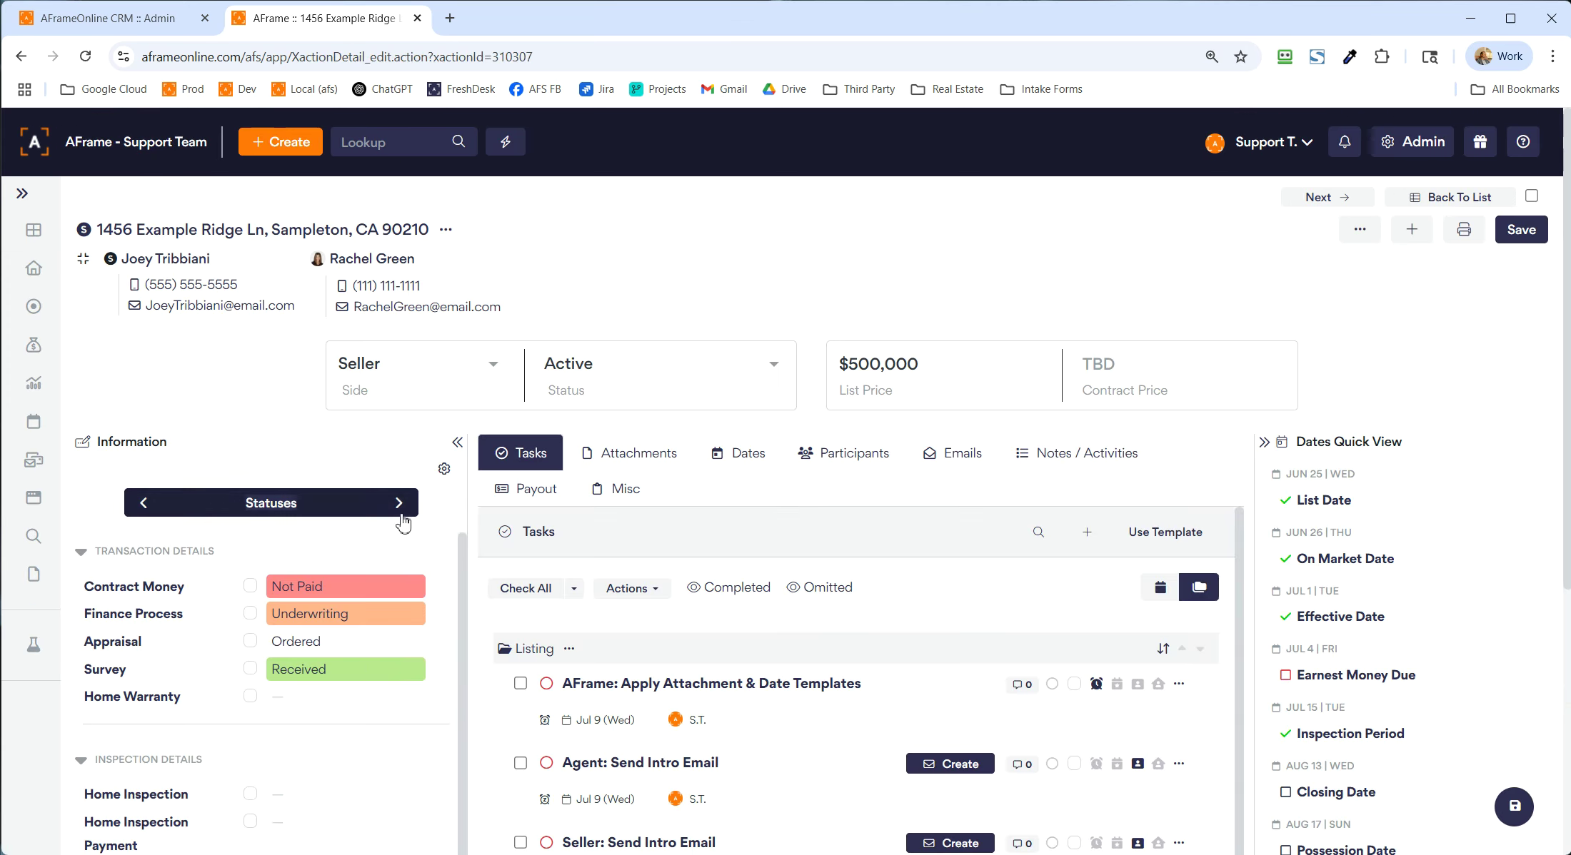
pyautogui.click(357, 586)
pyautogui.click(341, 614)
pyautogui.click(332, 713)
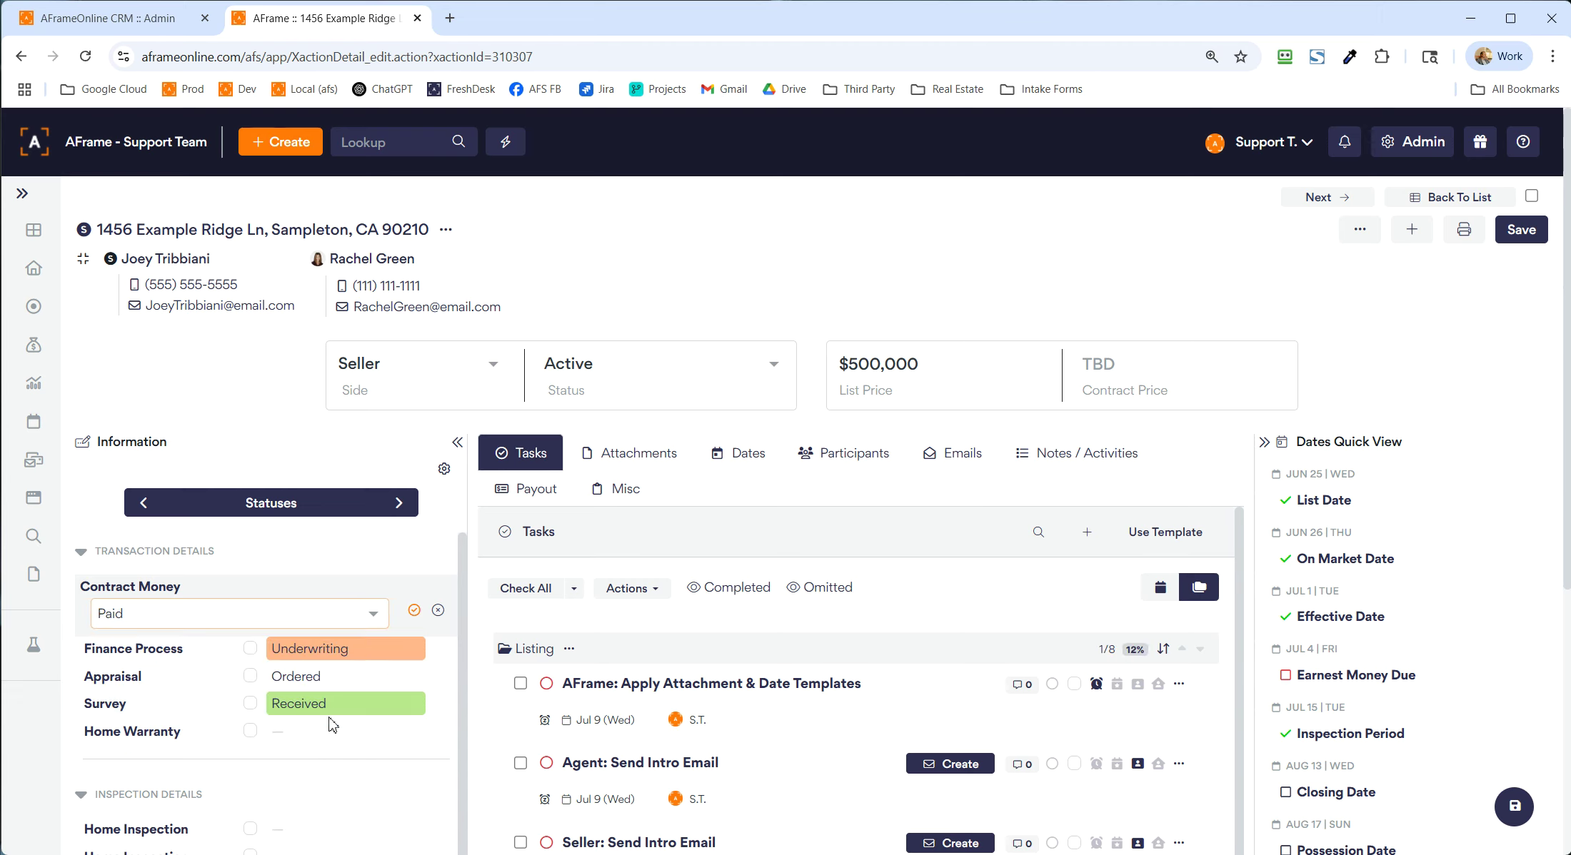
pyautogui.click(415, 610)
pyautogui.click(44, 269)
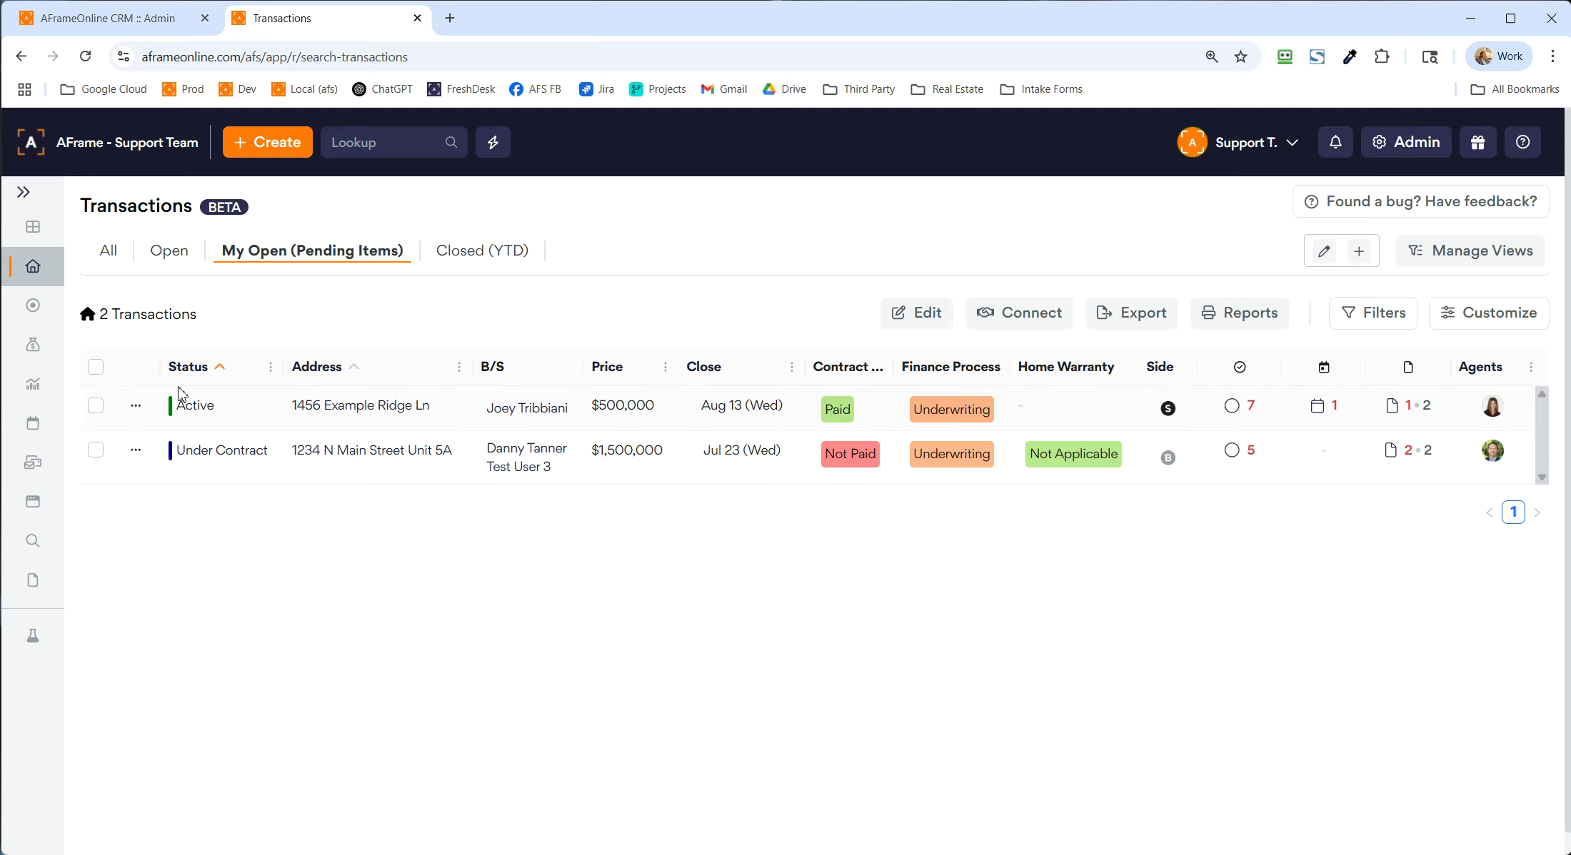
# Step: Select both listed transactions, review the Edit, Connect, Export and Reports batch options, and clear the selection
pyautogui.click(95, 367)
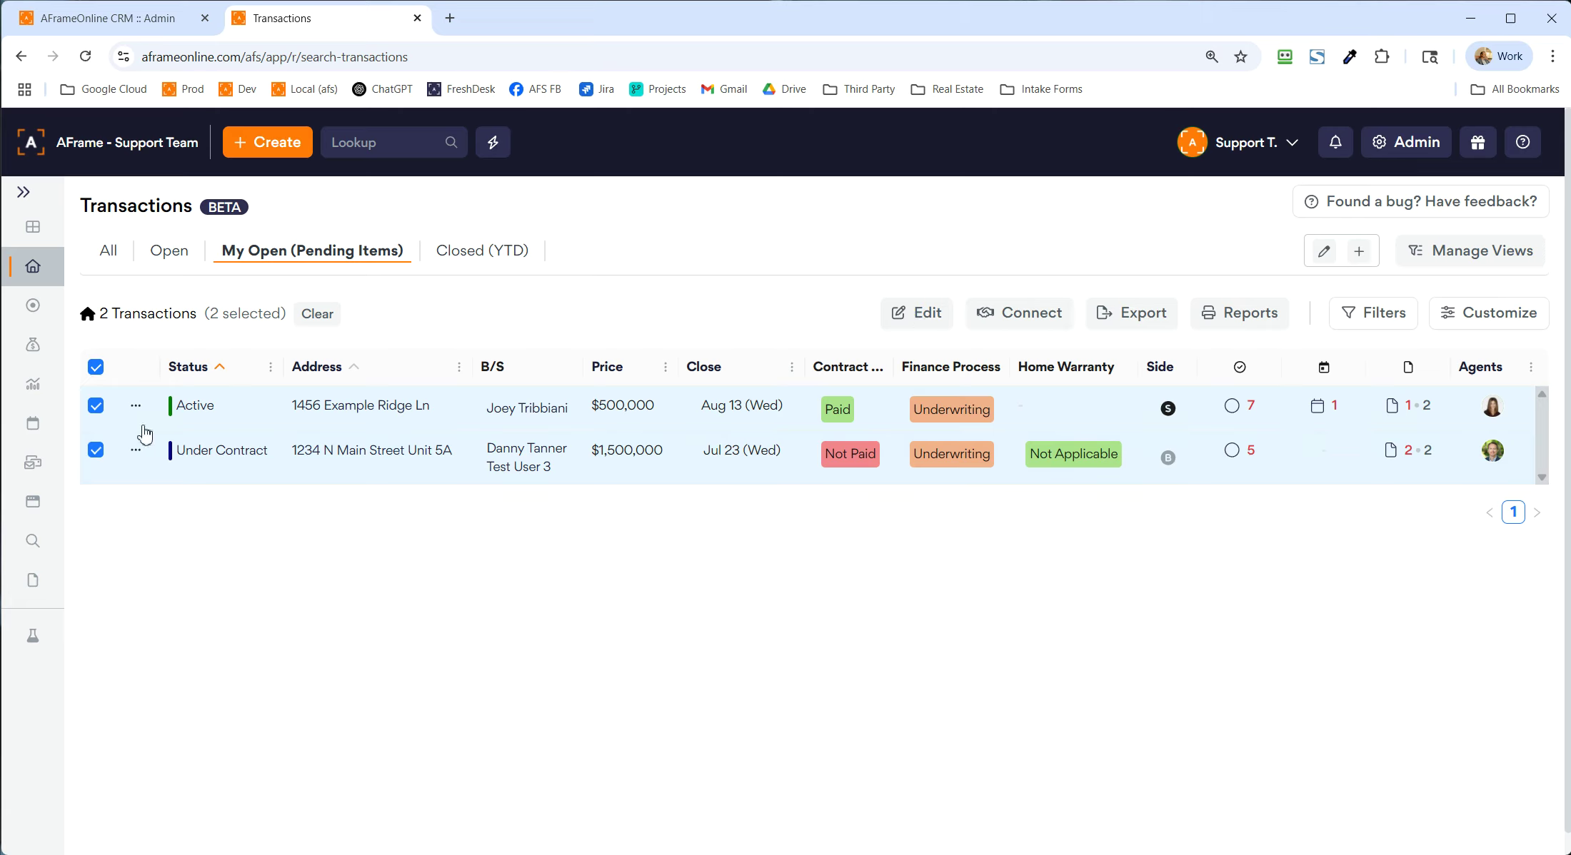
pyautogui.click(917, 318)
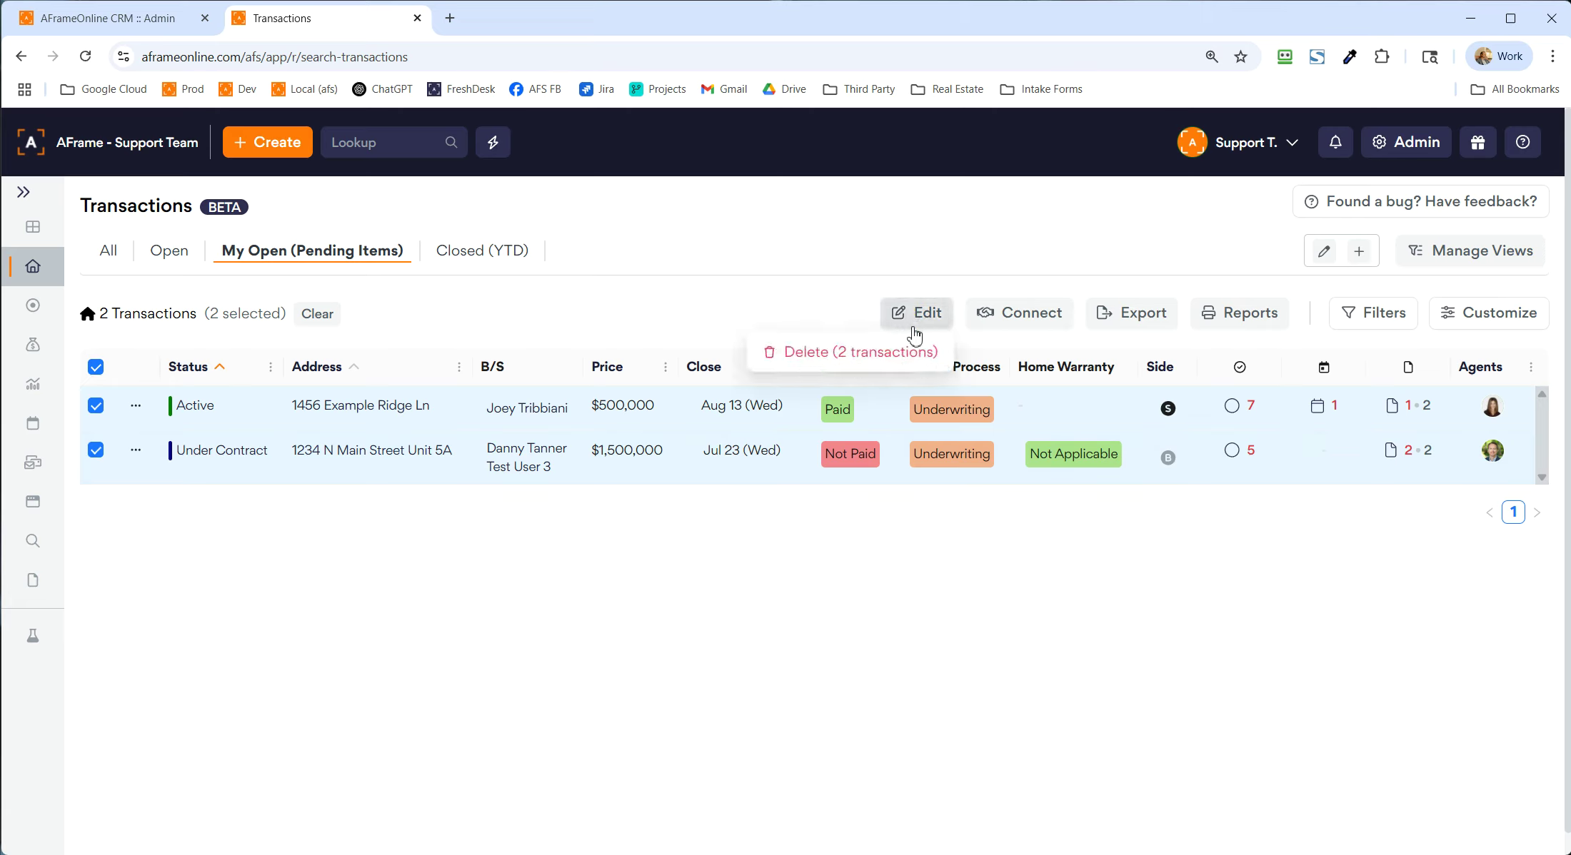
pyautogui.click(996, 318)
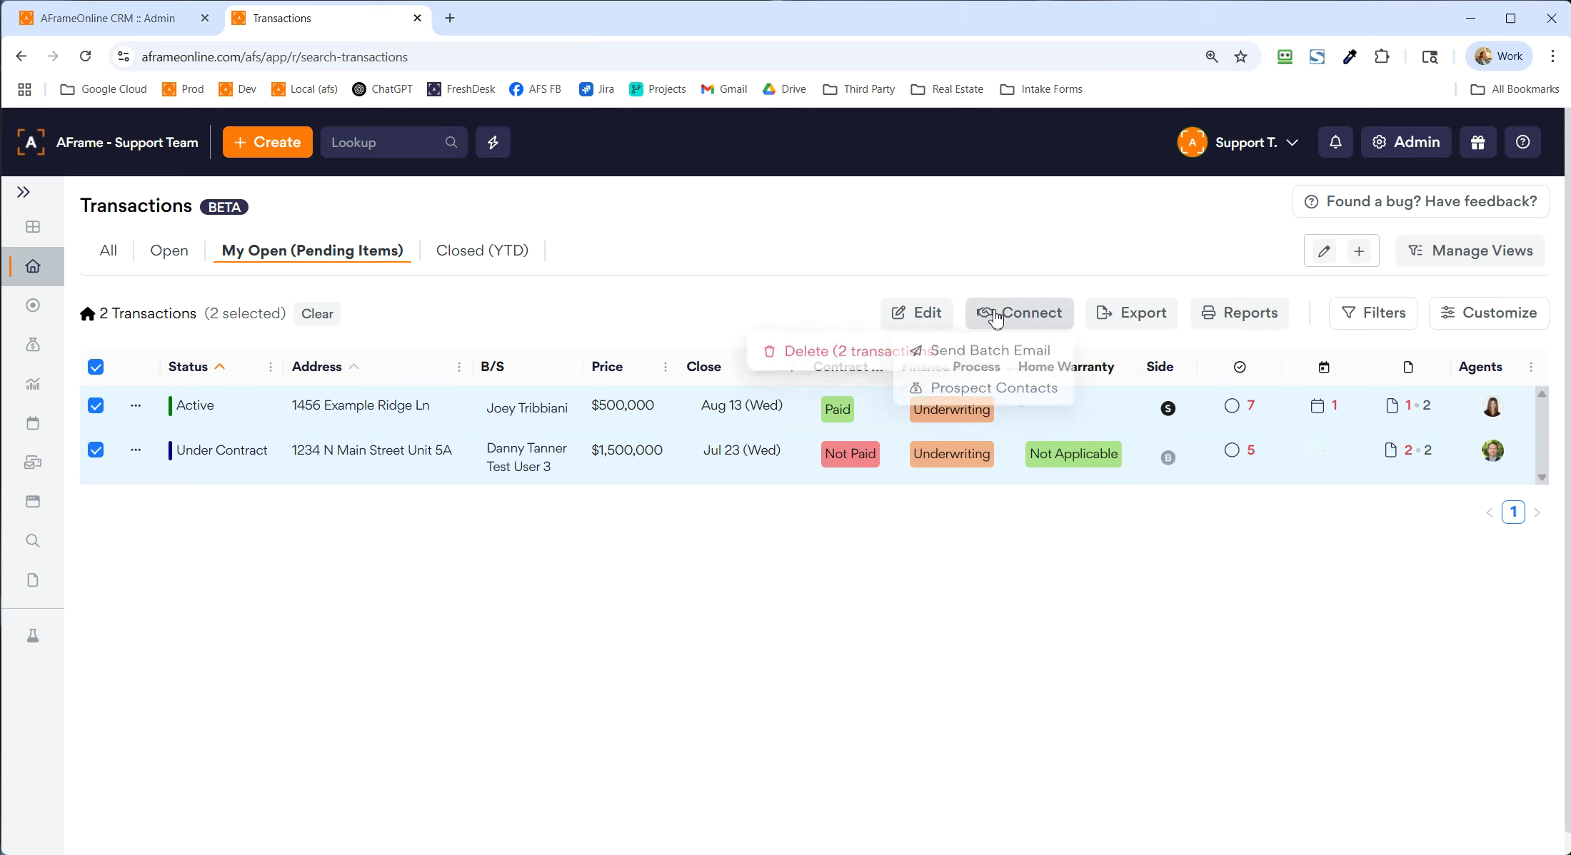
pyautogui.click(1128, 317)
pyautogui.click(1241, 317)
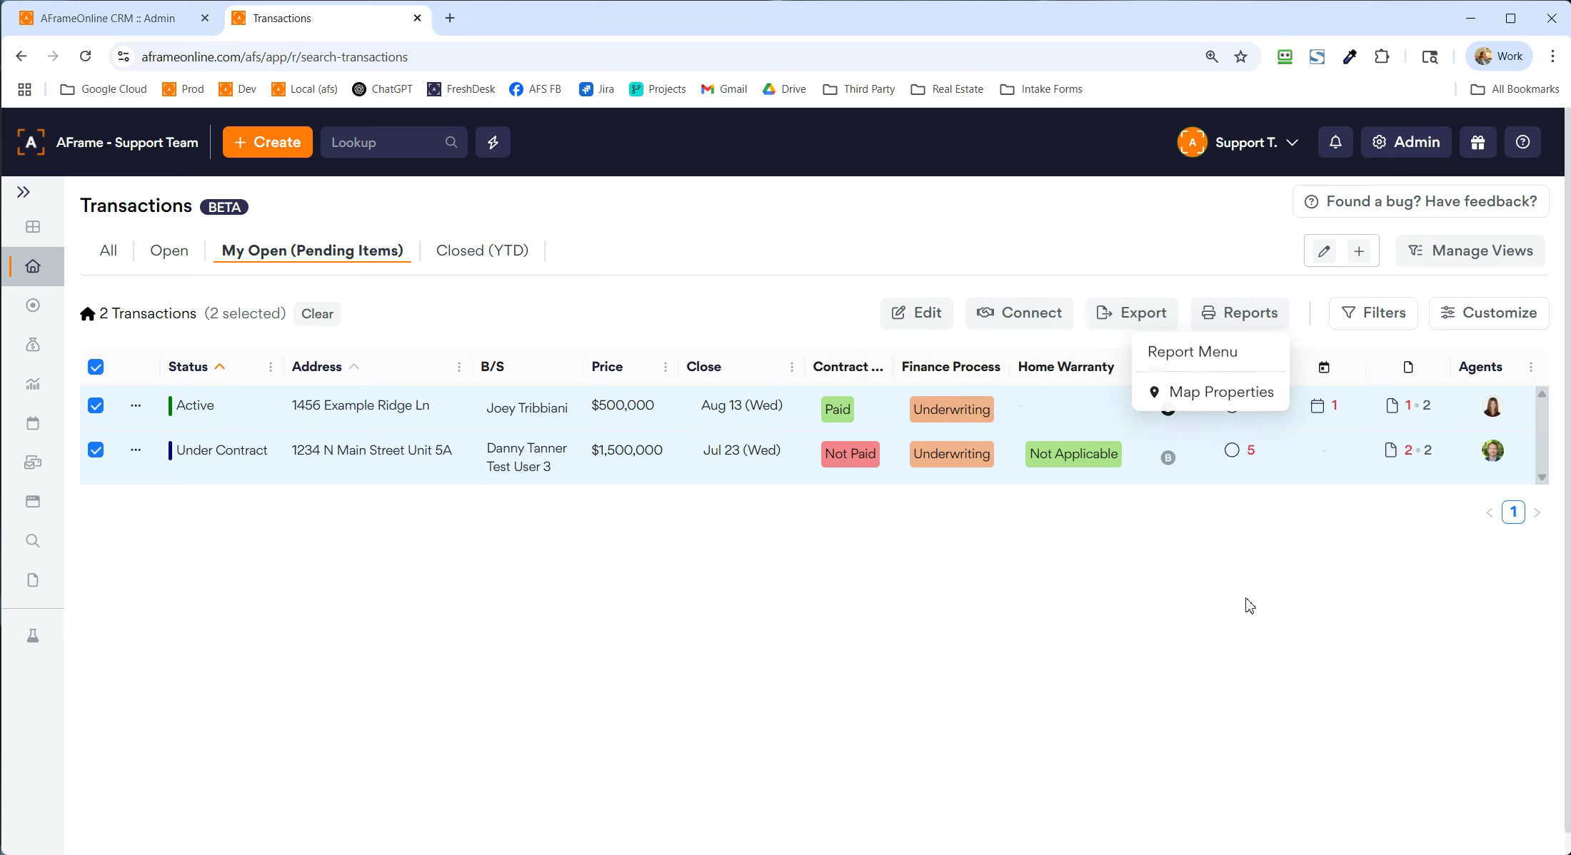
pyautogui.click(97, 368)
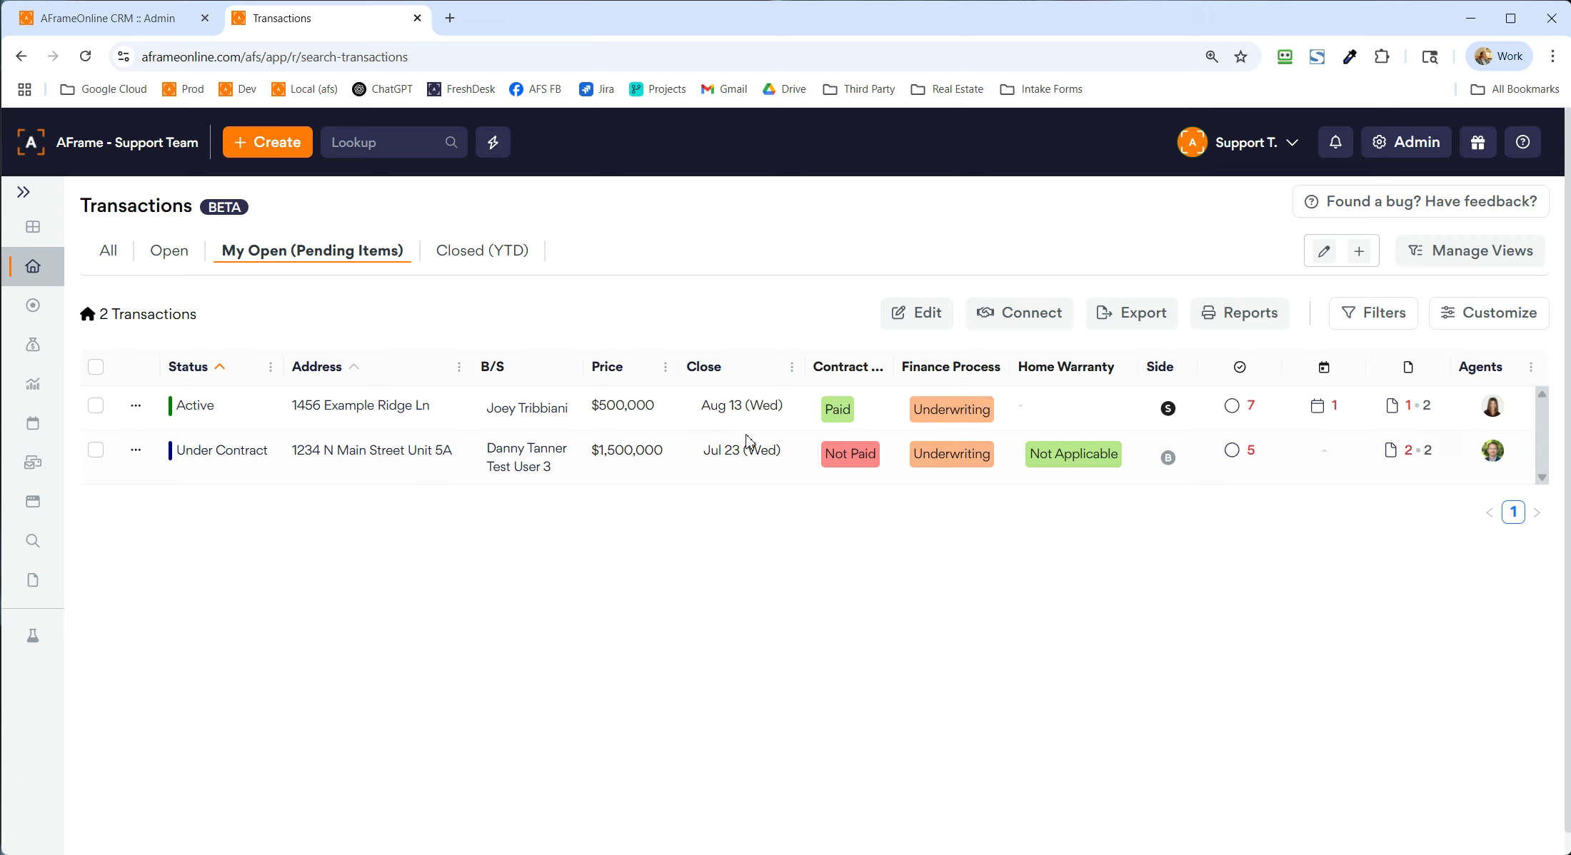
# Step: Add the Sold stage to the view's Stage filter and apply the filters
pyautogui.click(1365, 327)
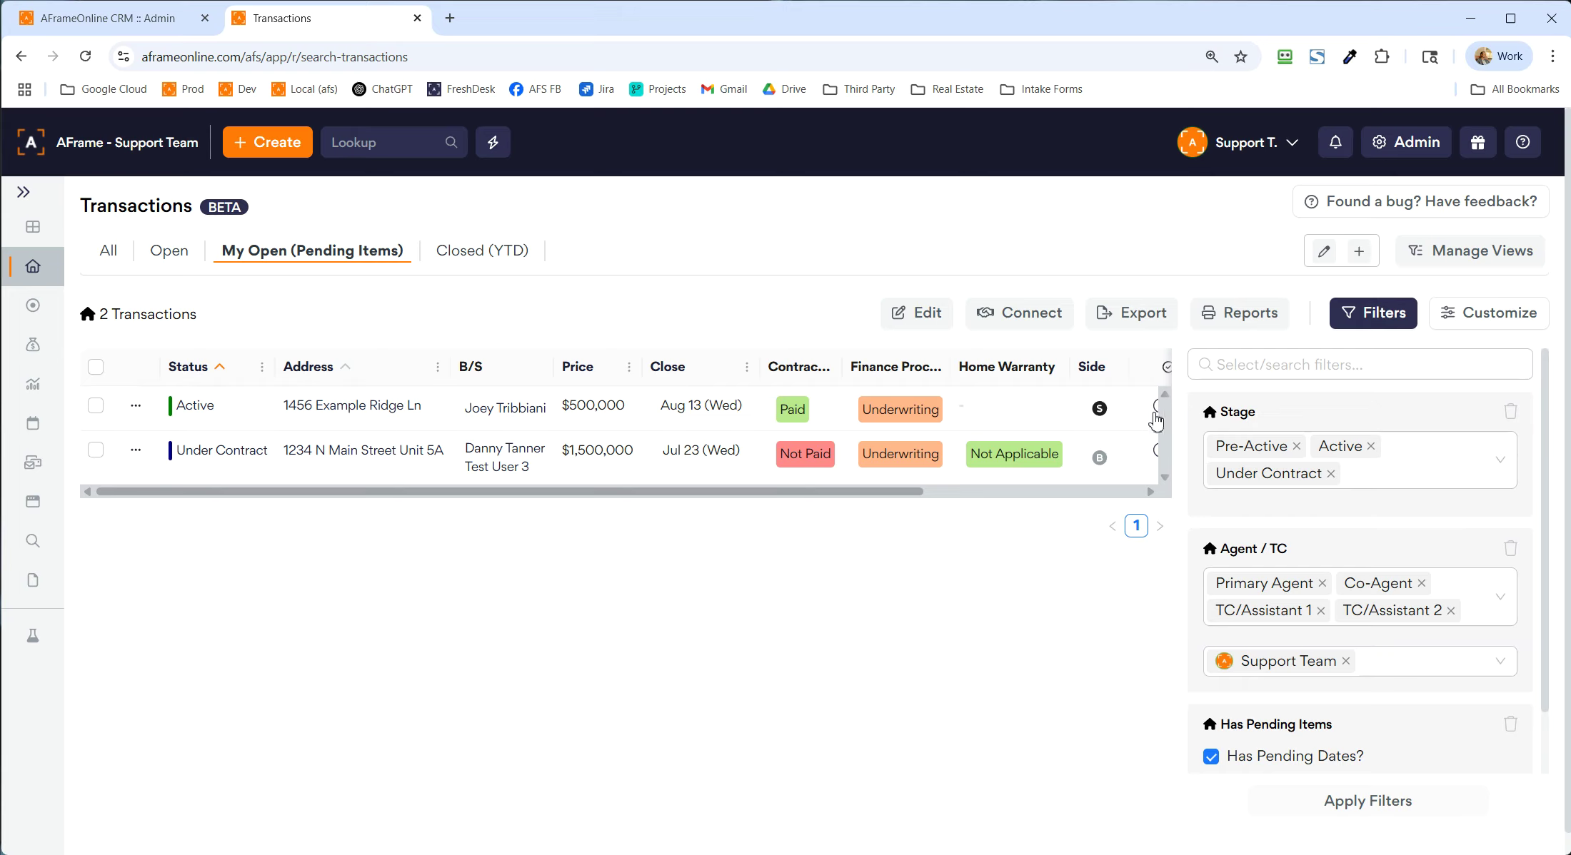
pyautogui.scroll(-1, 1171, 470)
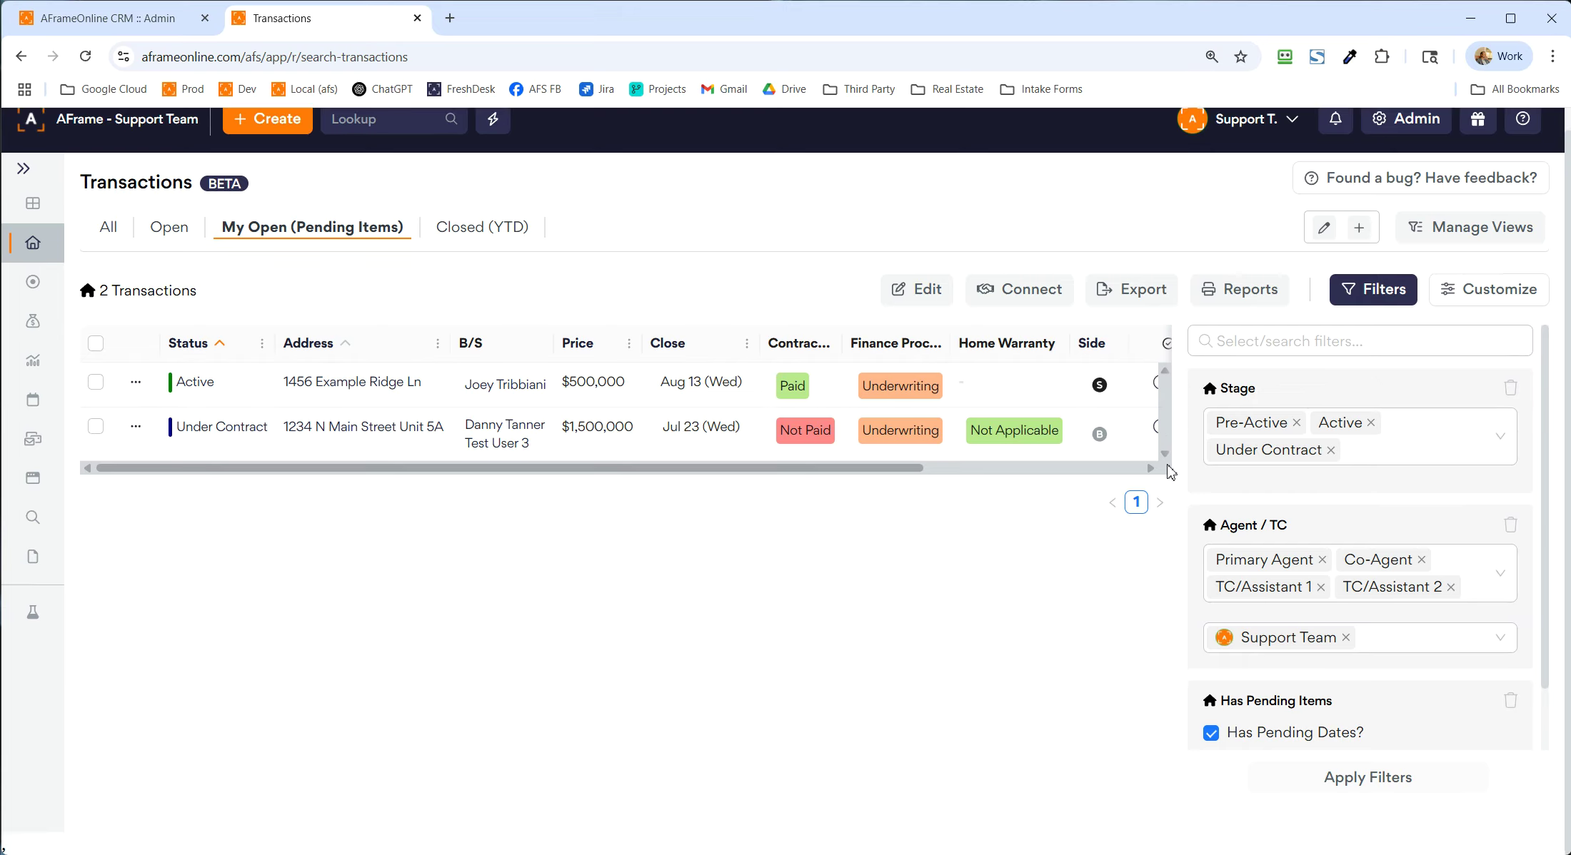
pyautogui.click(1461, 436)
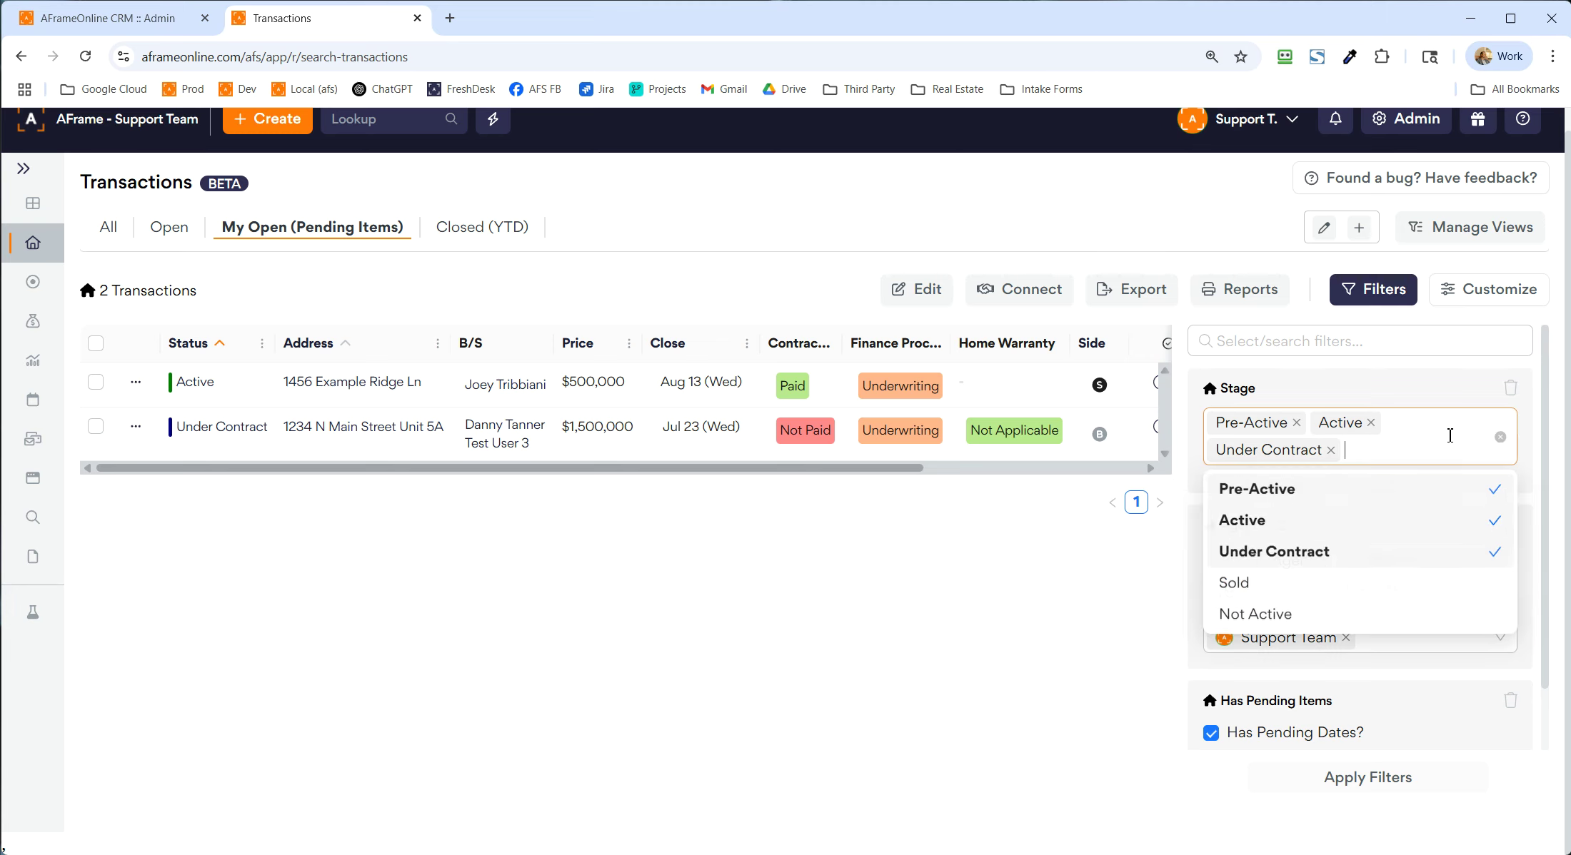
pyautogui.click(1317, 585)
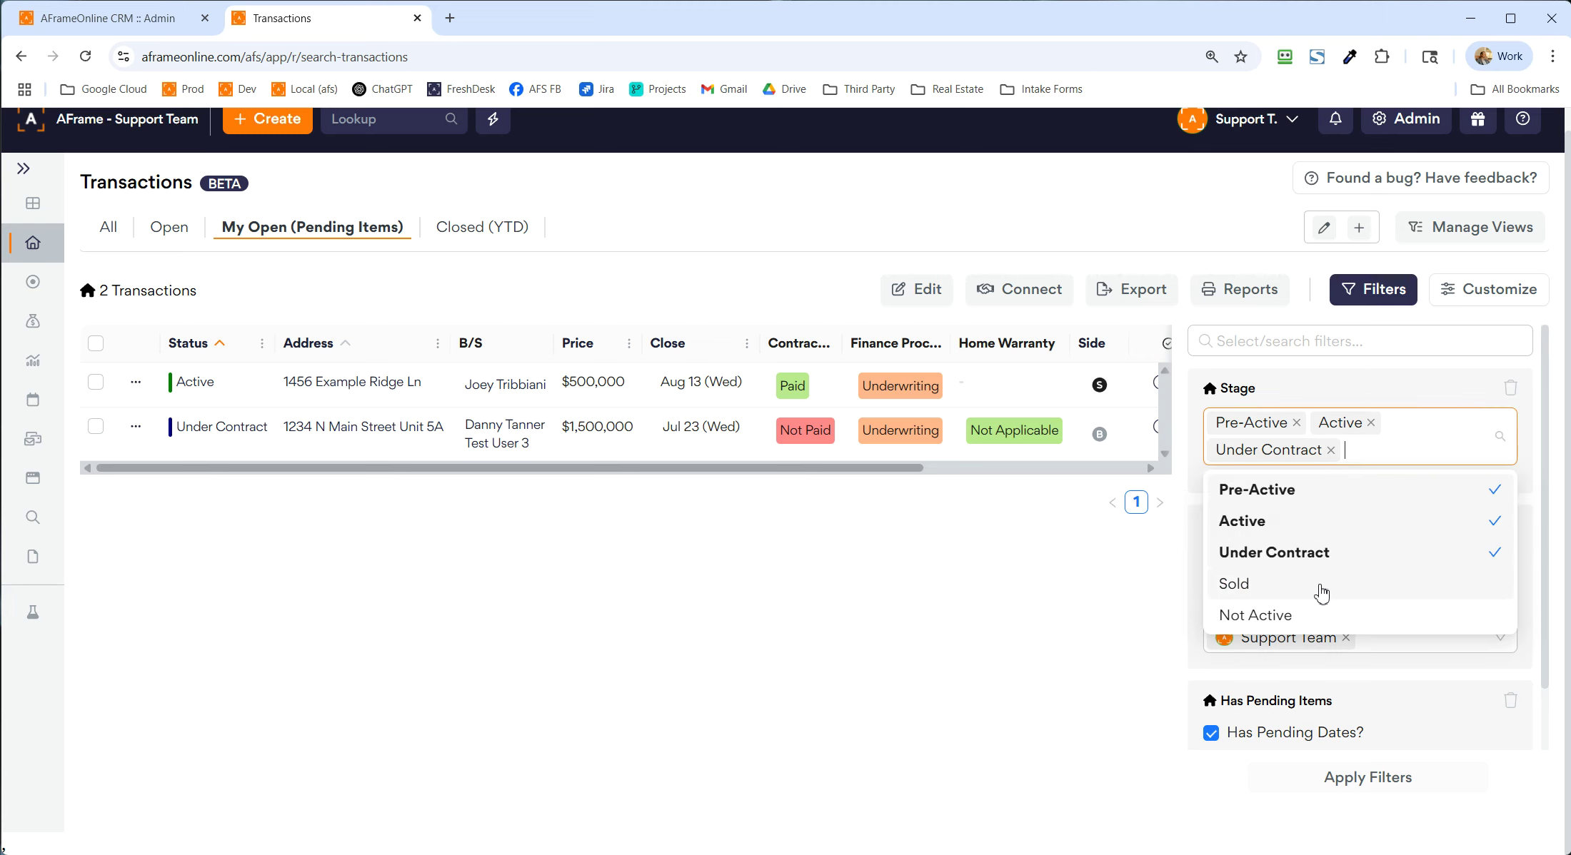
pyautogui.click(1368, 789)
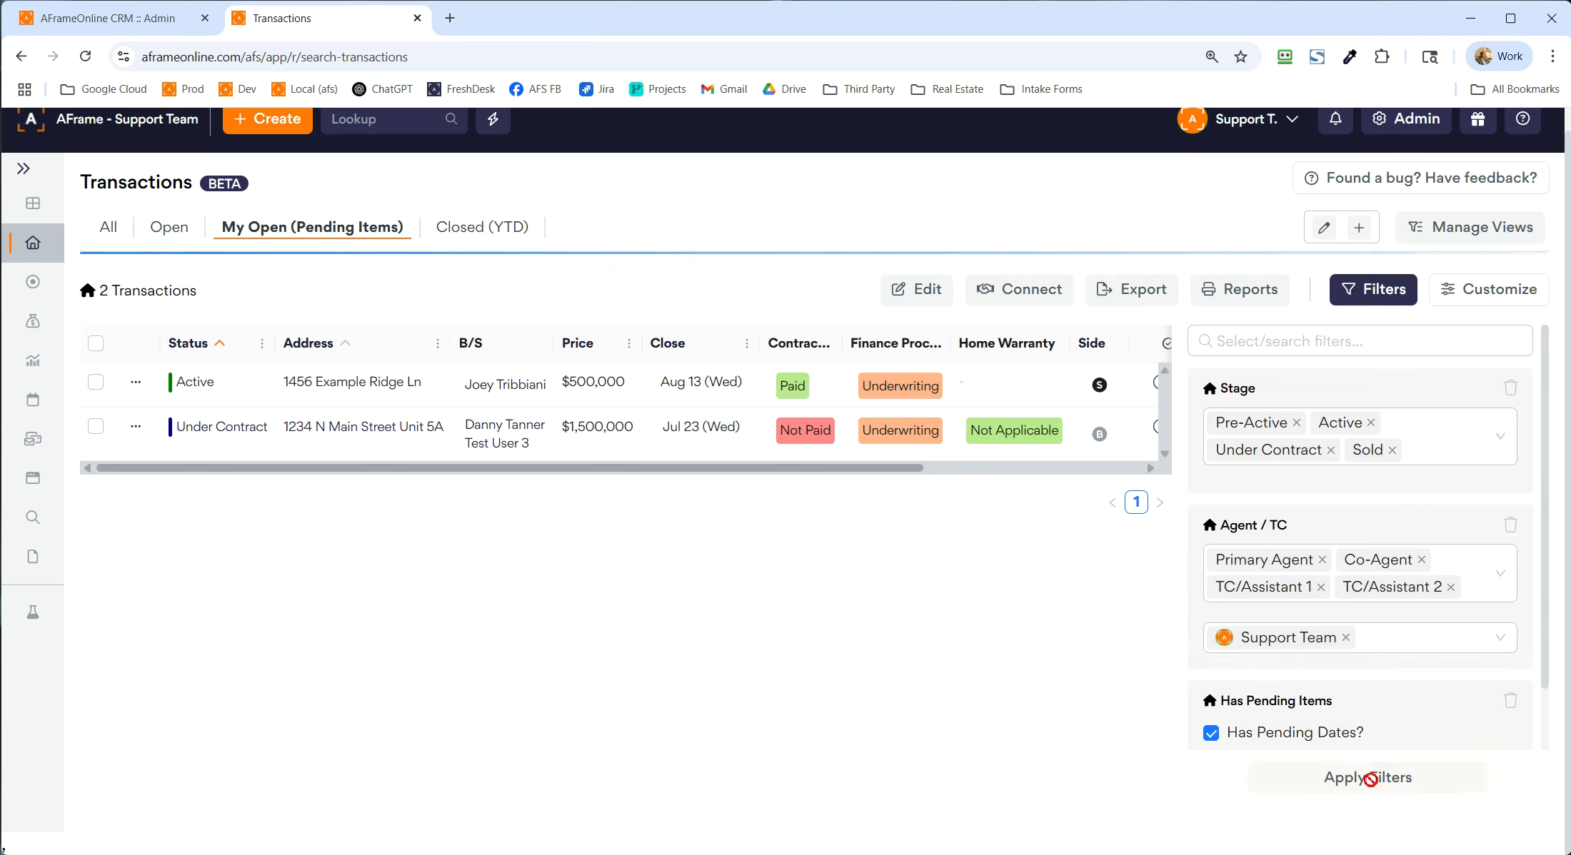
# Step: Take Sold out of the Stage filter and remove the Has Pending Items, Agent / TC and Stage filters
pyautogui.click(1392, 451)
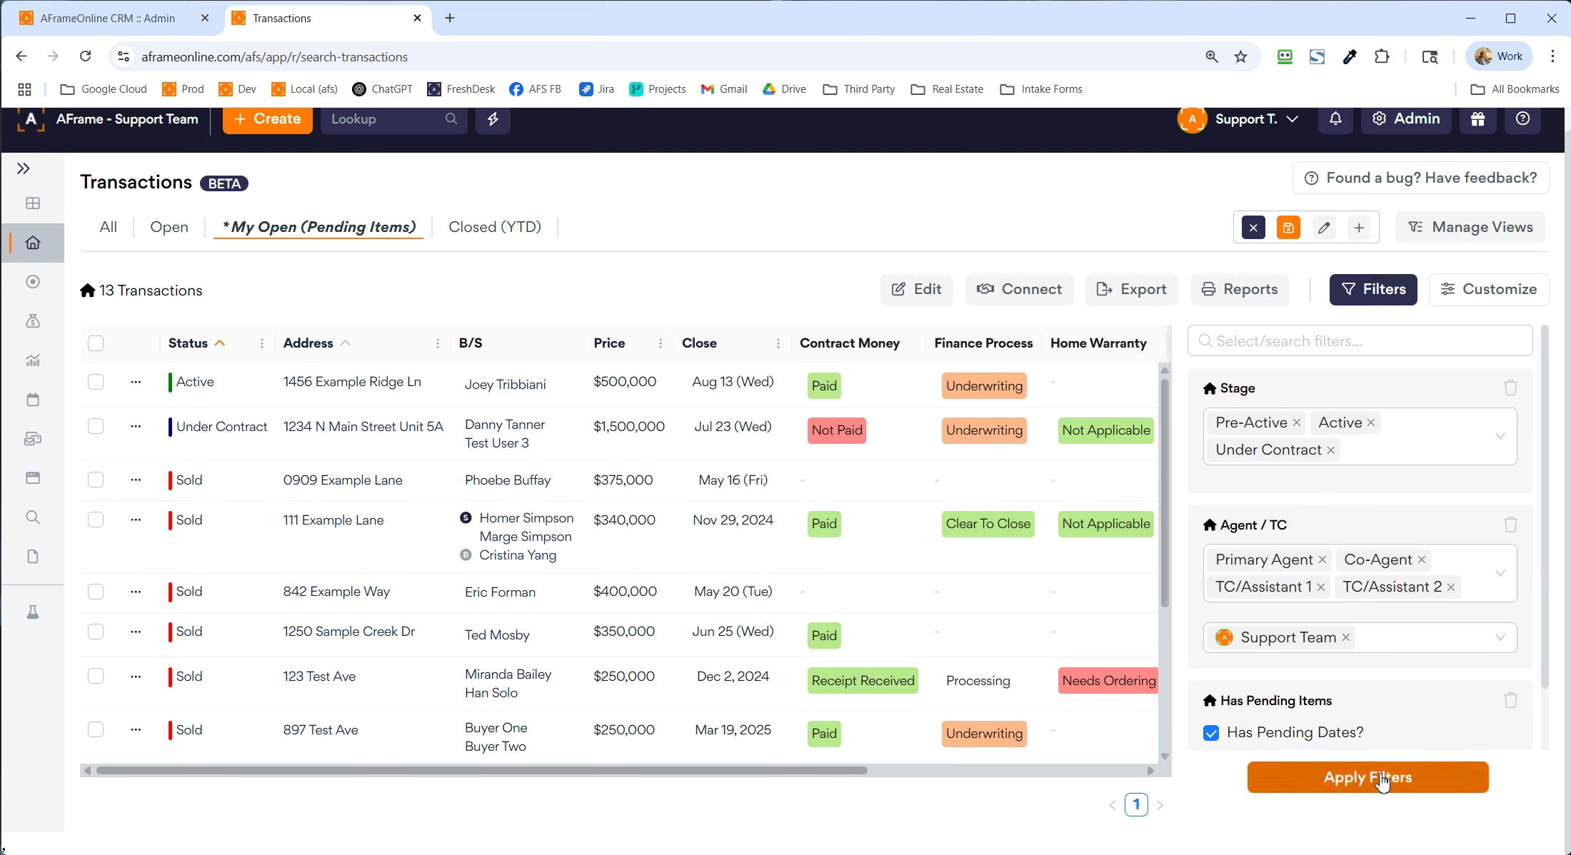
pyautogui.scroll(-1, 1381, 563)
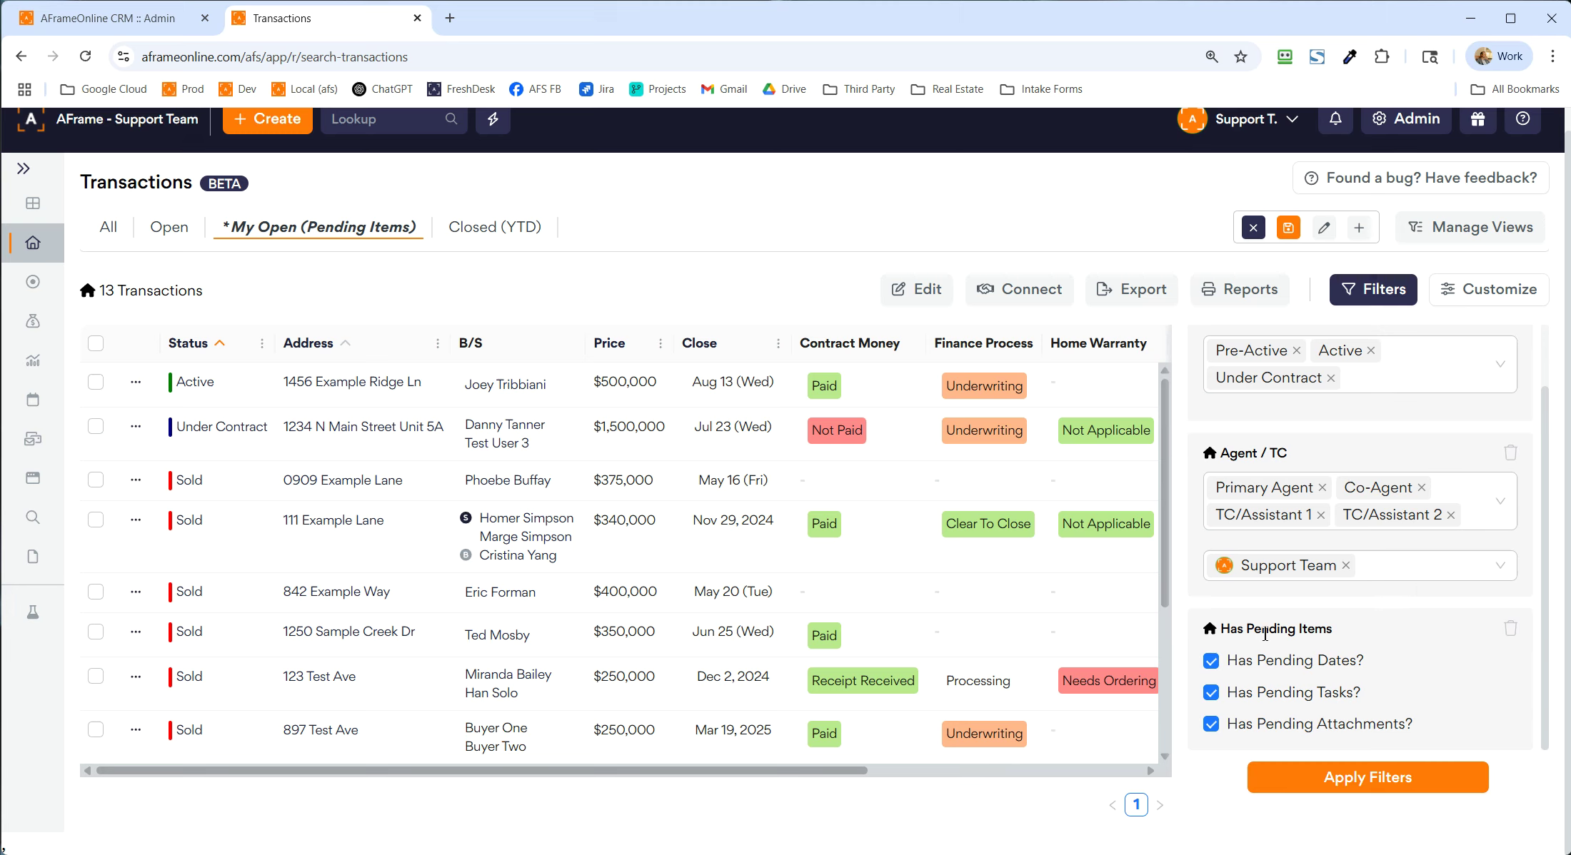
pyautogui.click(1511, 631)
pyautogui.click(1513, 519)
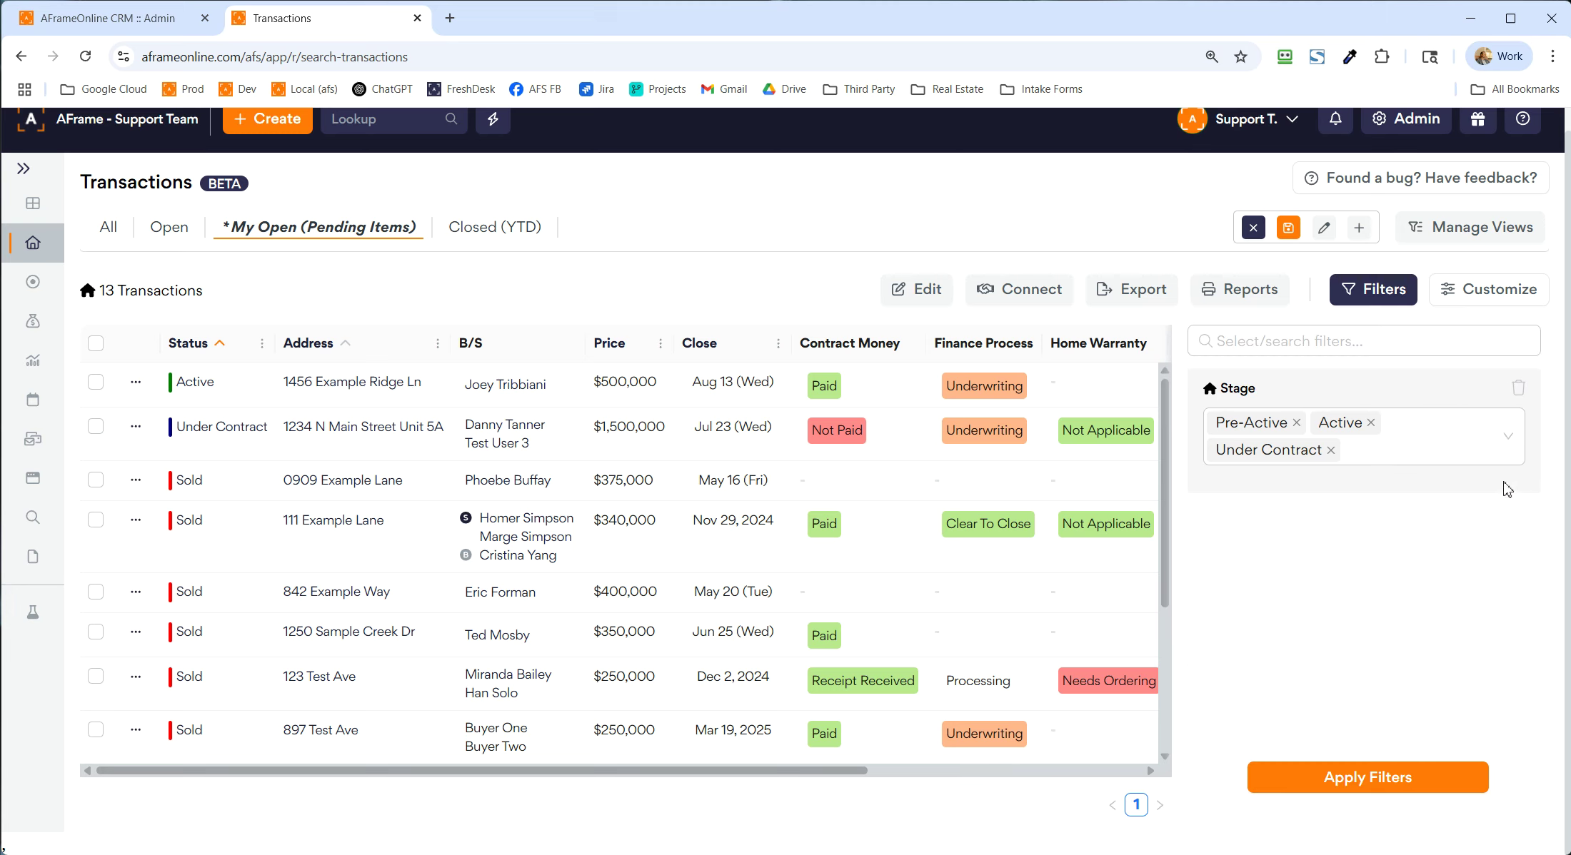
pyautogui.click(1514, 390)
# Step: Add blank Stage and Property Address filters from the transaction fields and apply them
pyautogui.click(1446, 345)
pyautogui.scroll(-10, 1392, 517)
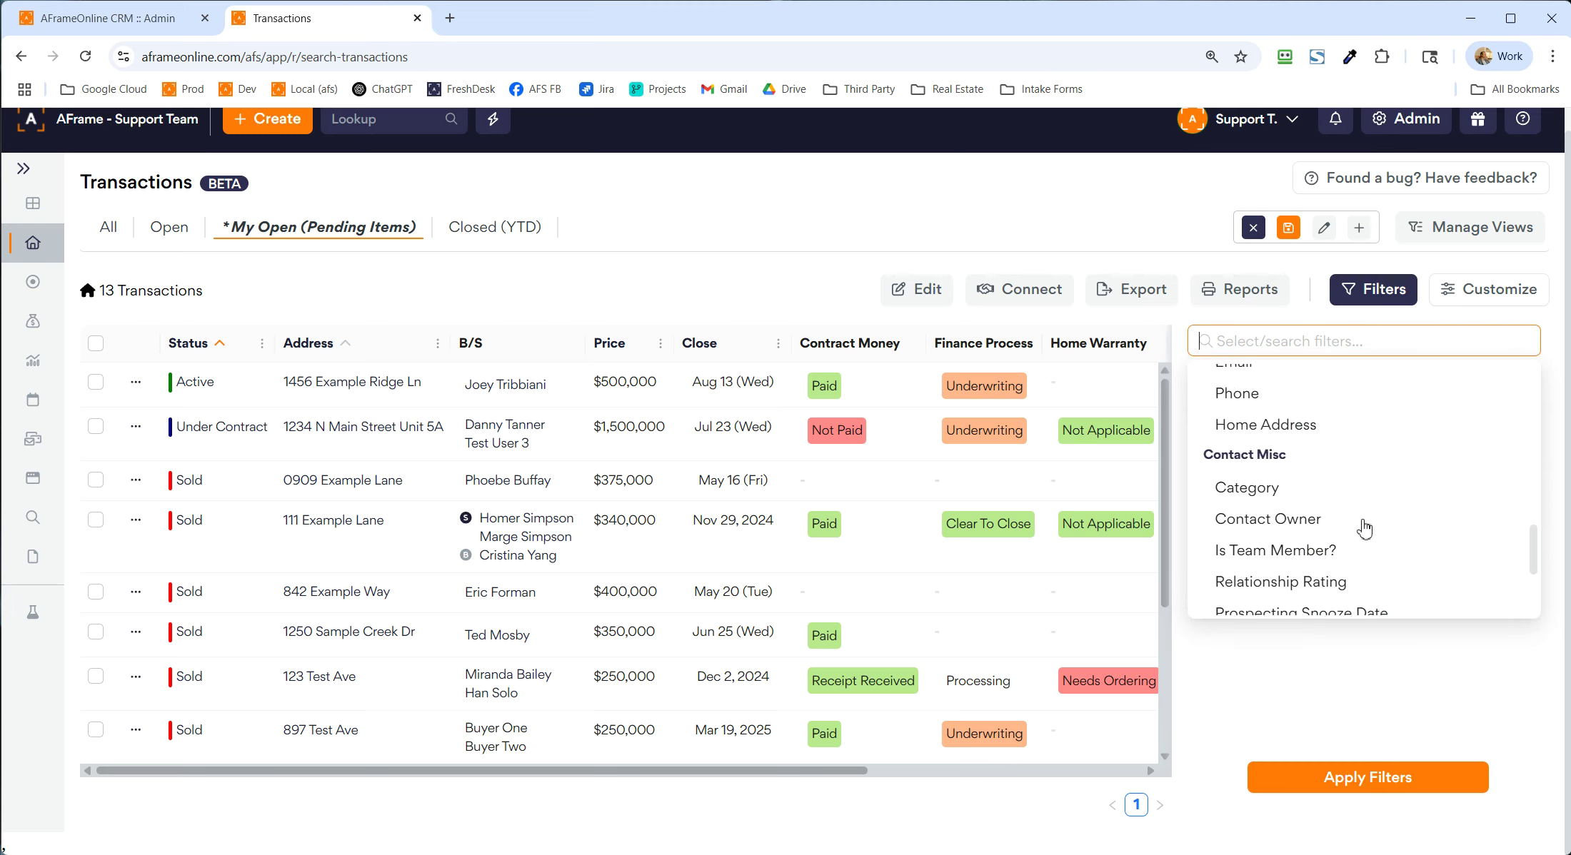
pyautogui.scroll(10, 1360, 548)
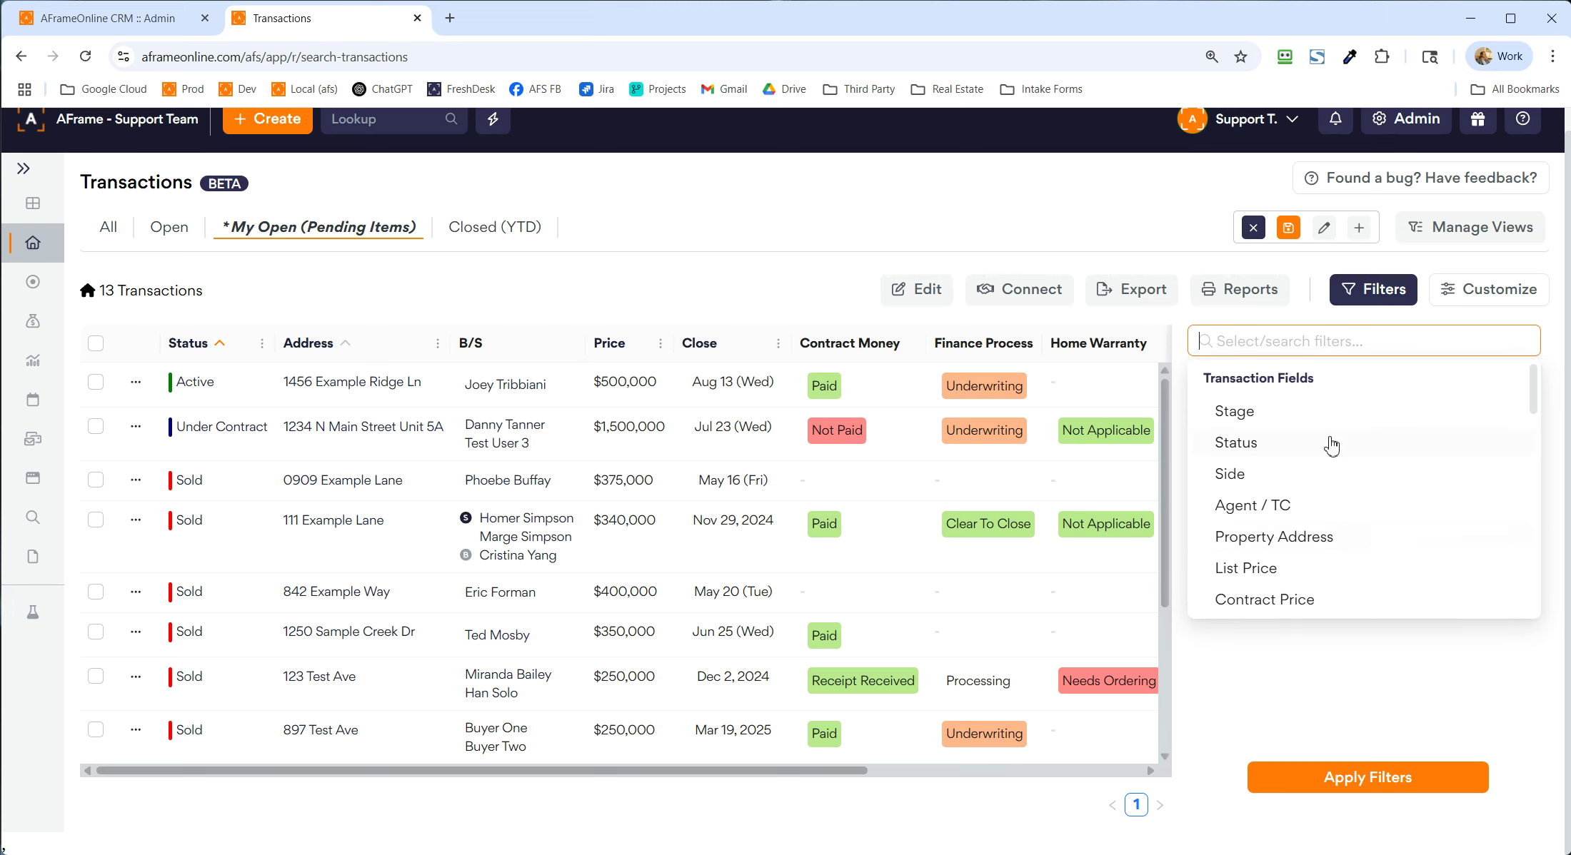
pyautogui.click(1329, 411)
pyautogui.click(1318, 353)
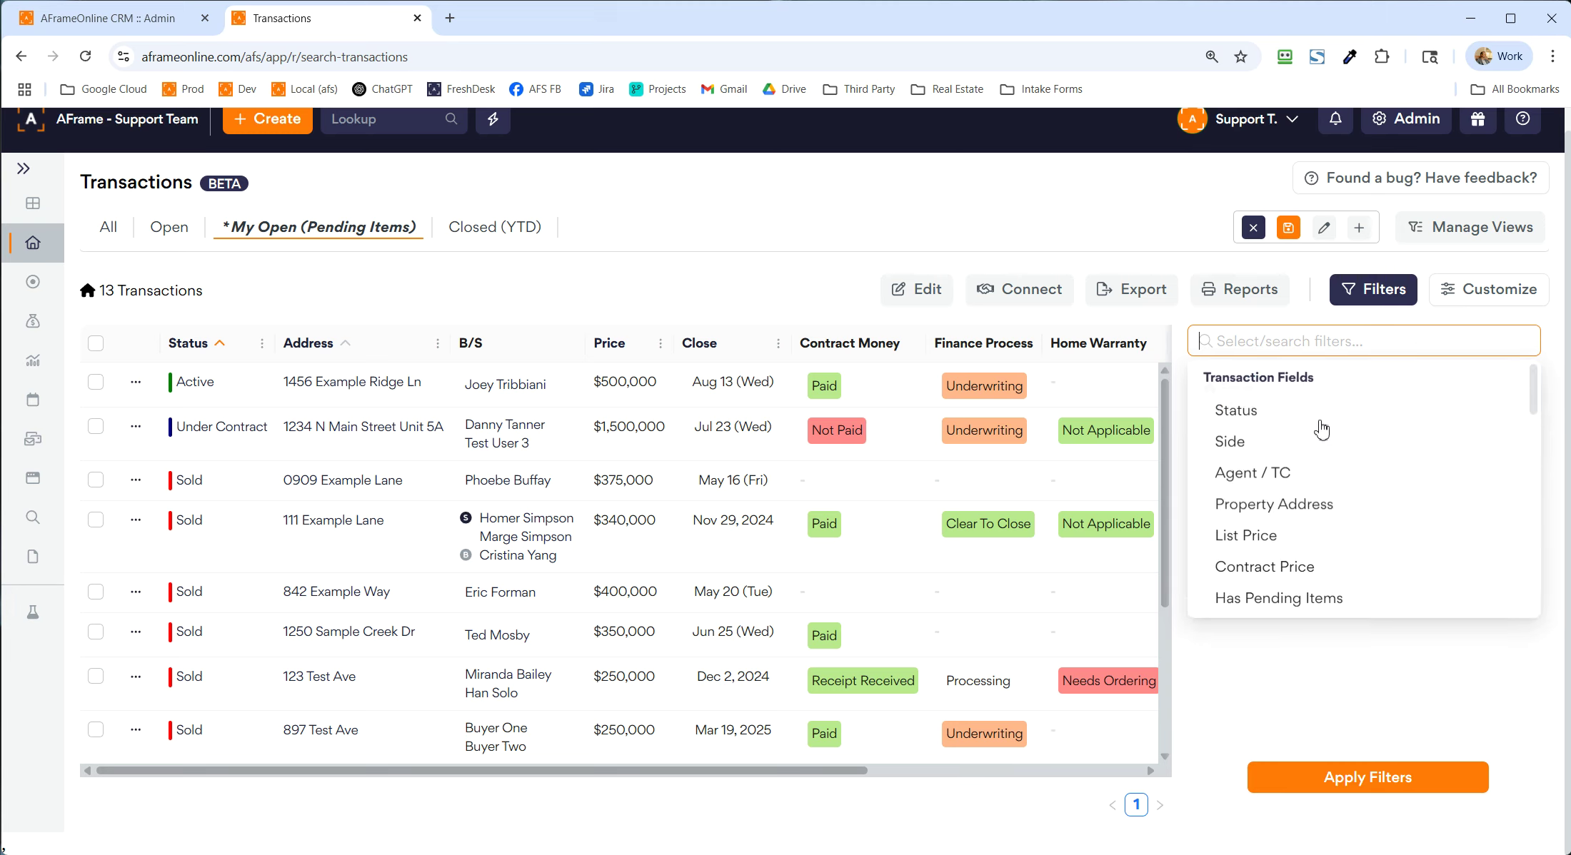
pyautogui.click(1298, 507)
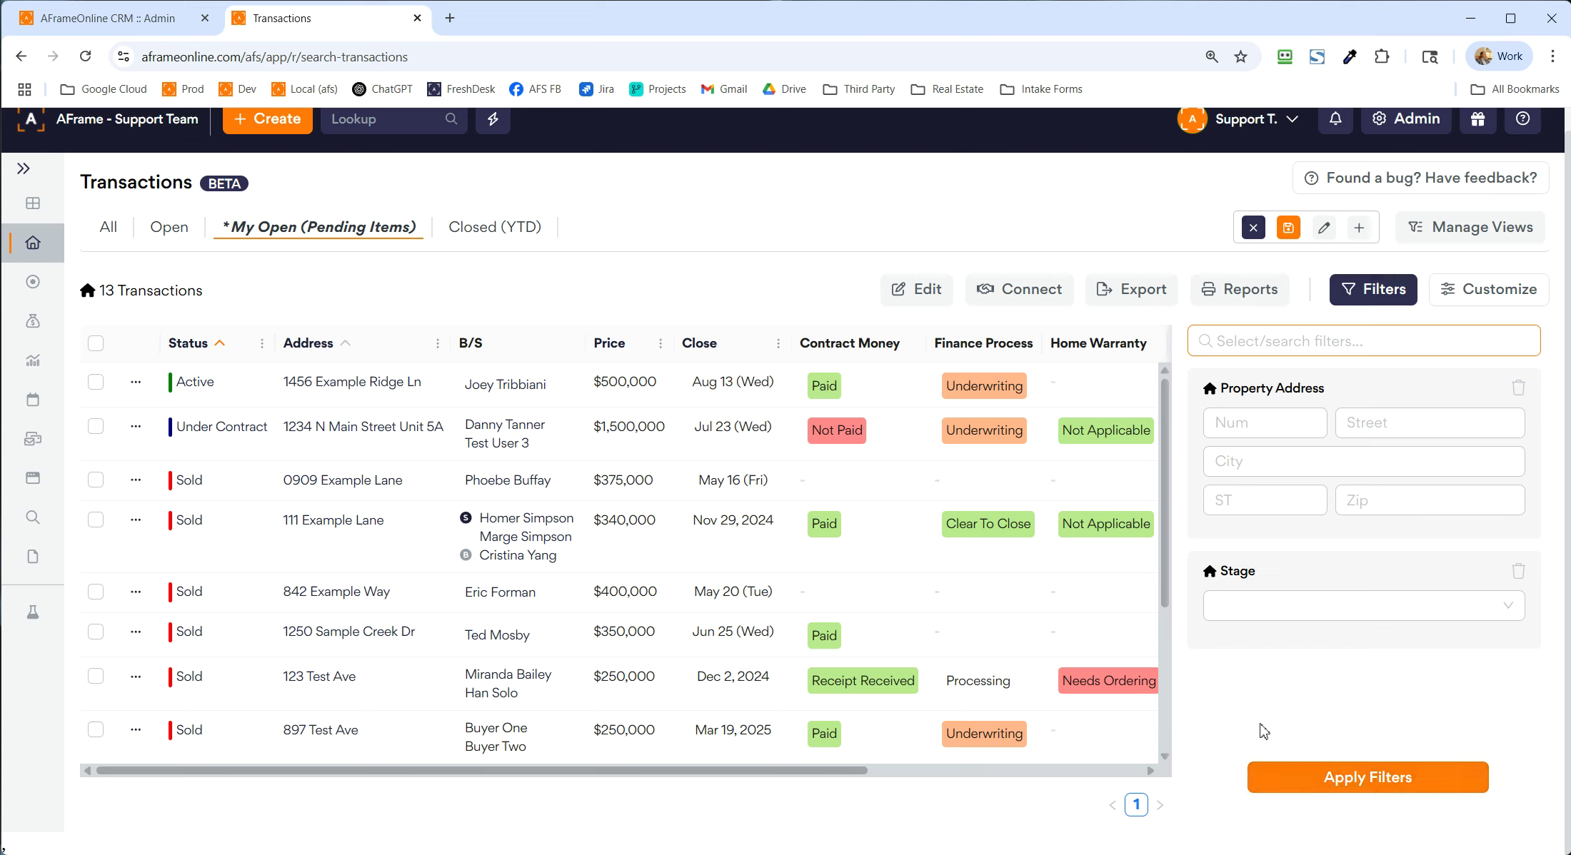
pyautogui.click(1317, 782)
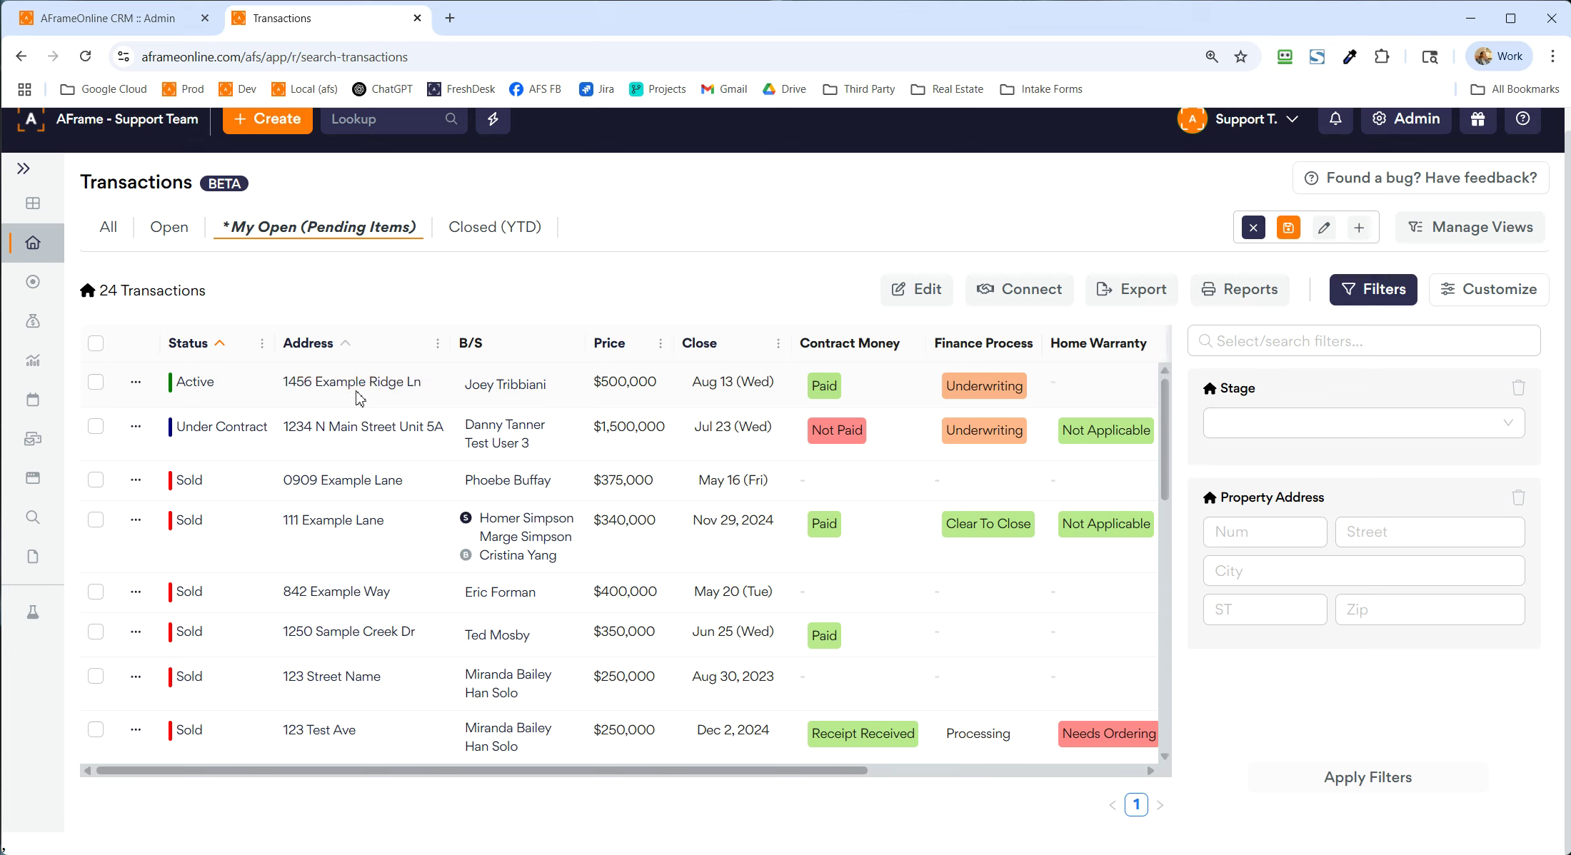
# Step: Revert the unsaved filter changes in the My Open (Pending Items) view
pyautogui.click(1289, 228)
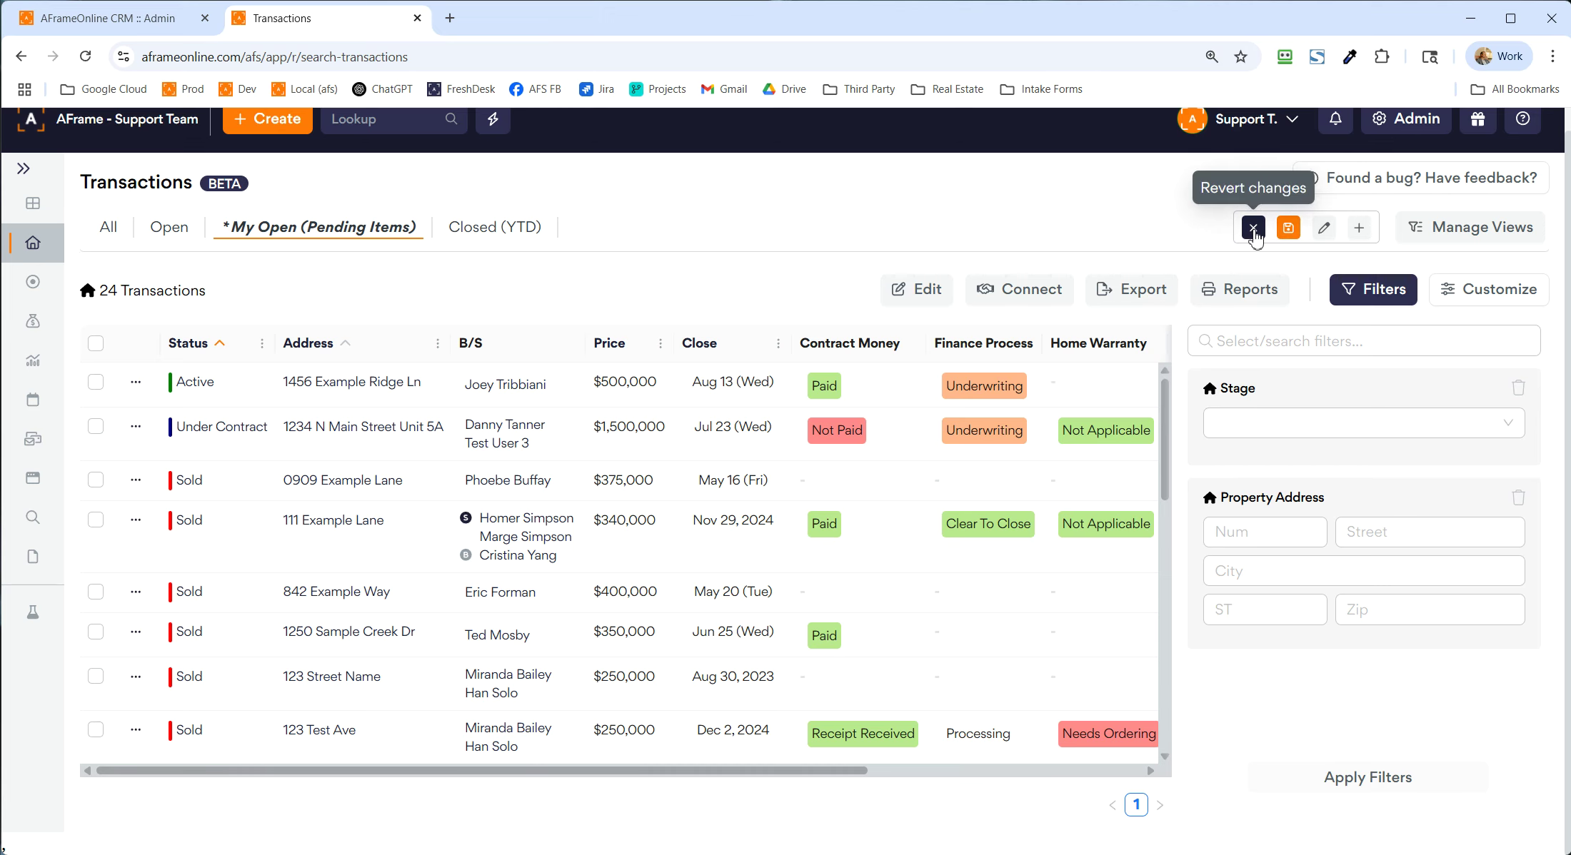
pyautogui.click(1253, 229)
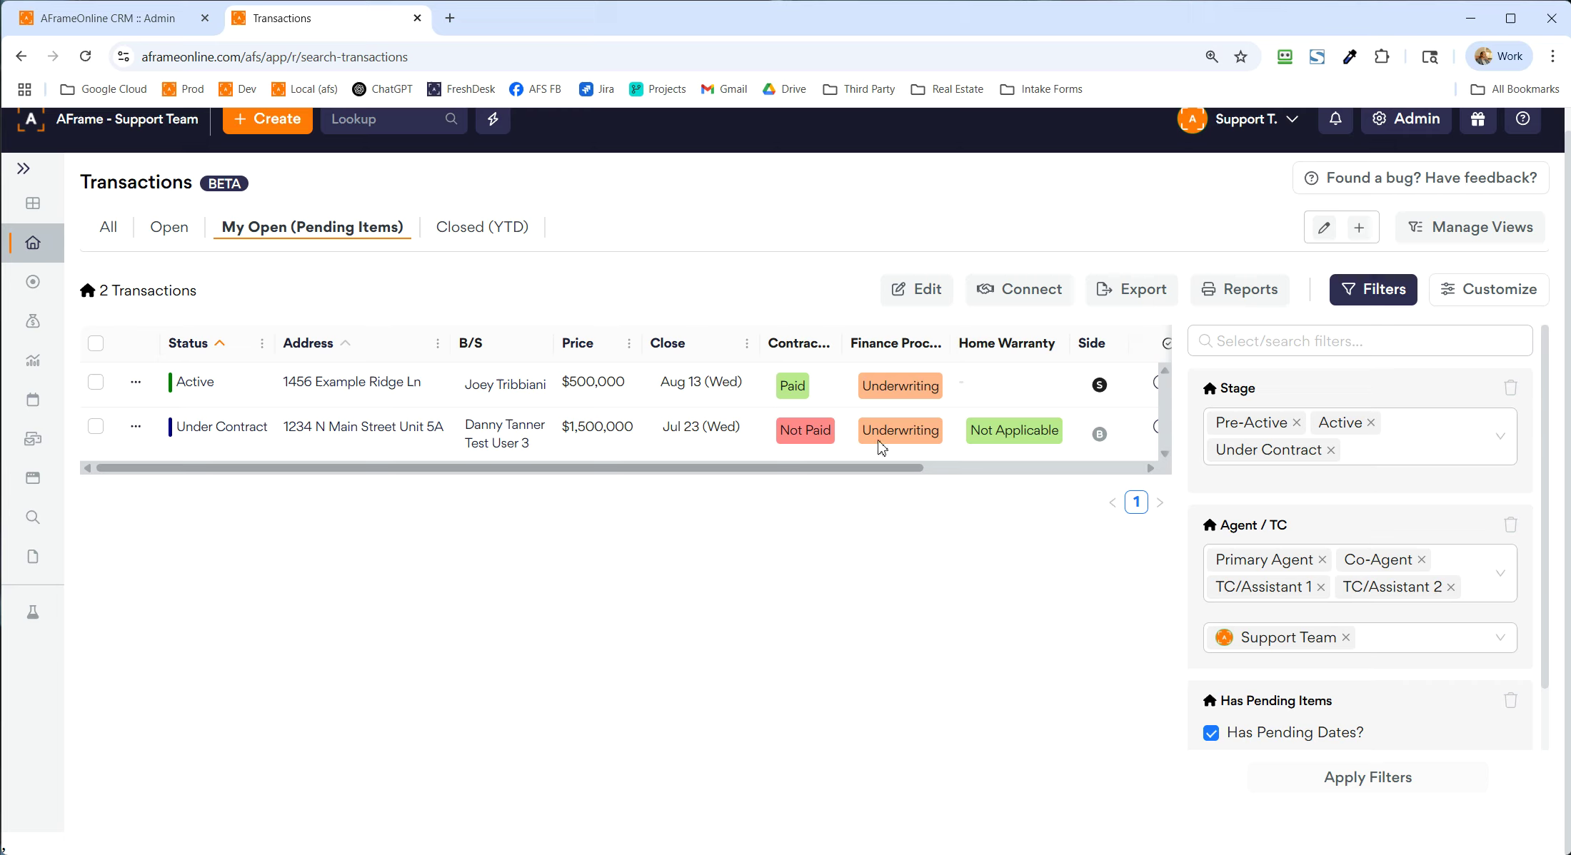
# Step: Remove Pre-Active and Under Contract from the Stage filter, apply it, and revert the view's changes
pyautogui.click(1333, 345)
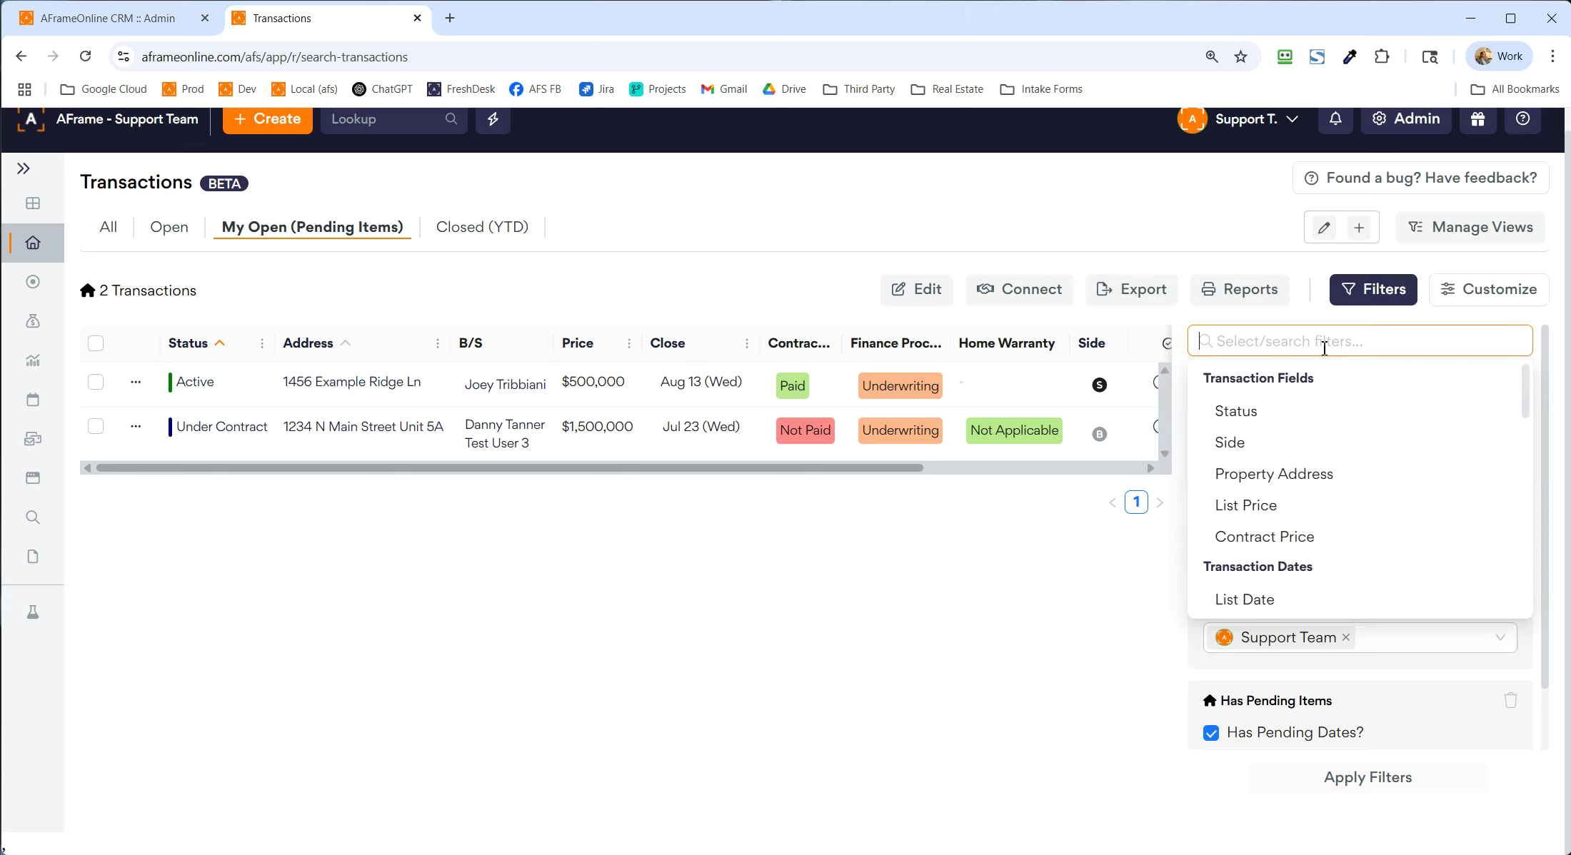
pyautogui.click(1298, 420)
pyautogui.click(1296, 426)
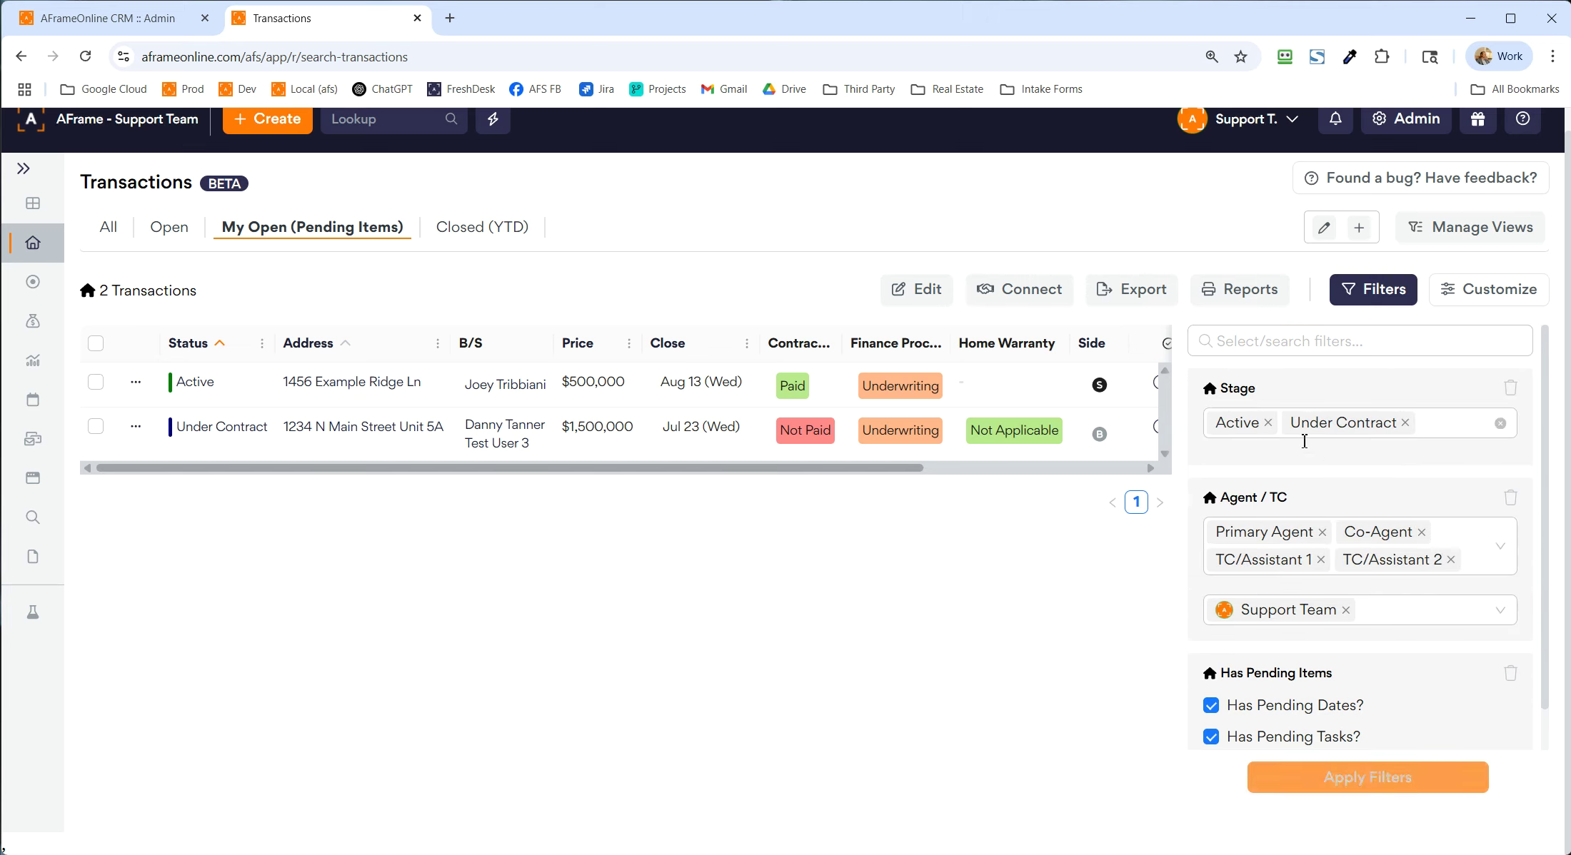
pyautogui.click(1411, 422)
pyautogui.click(1384, 785)
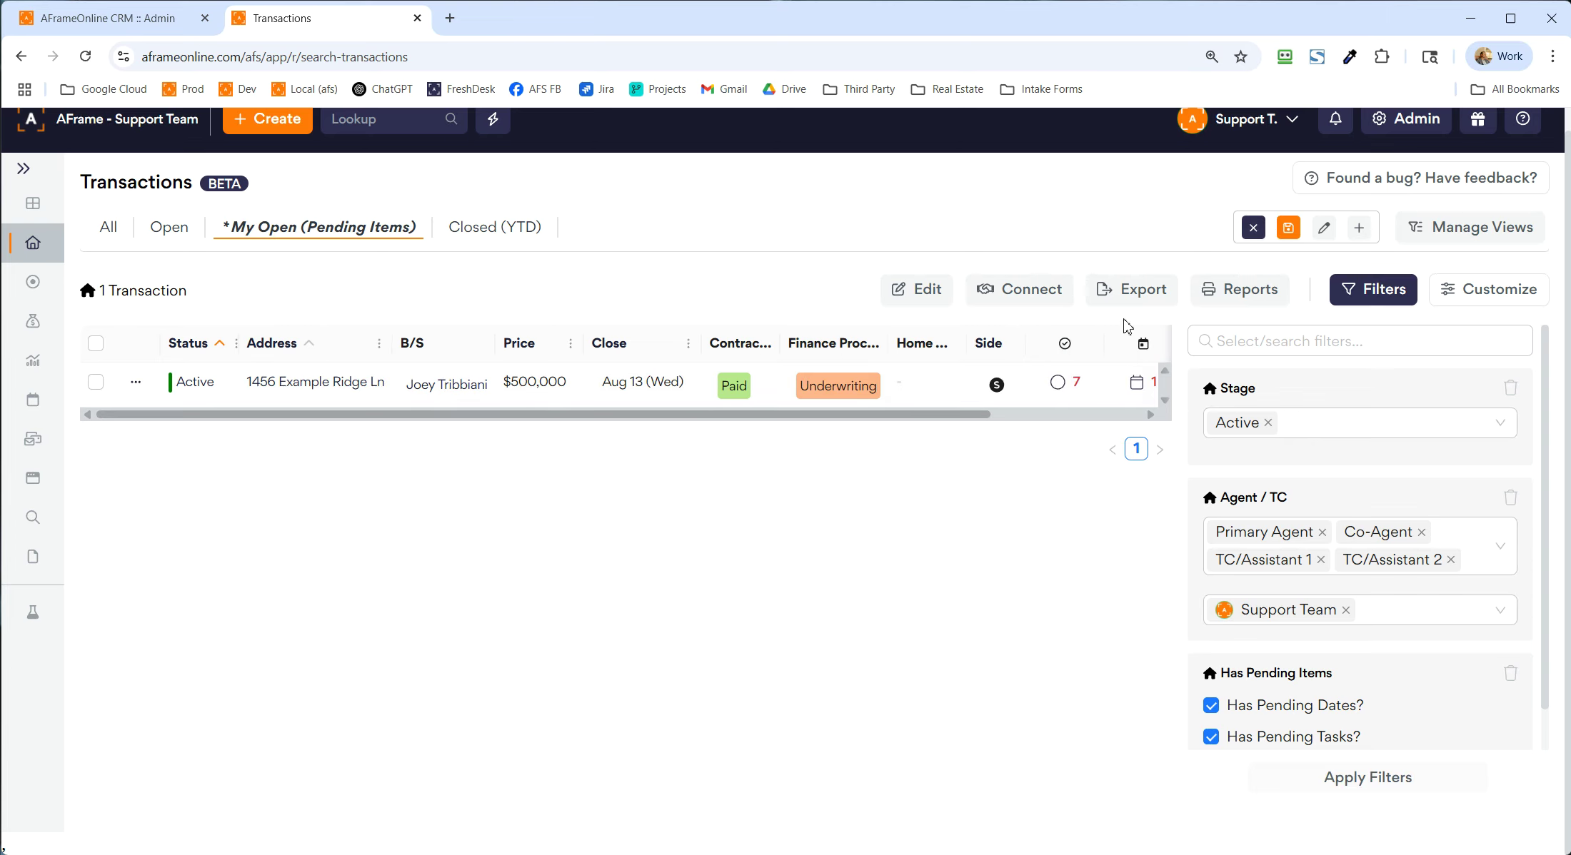
pyautogui.click(1253, 227)
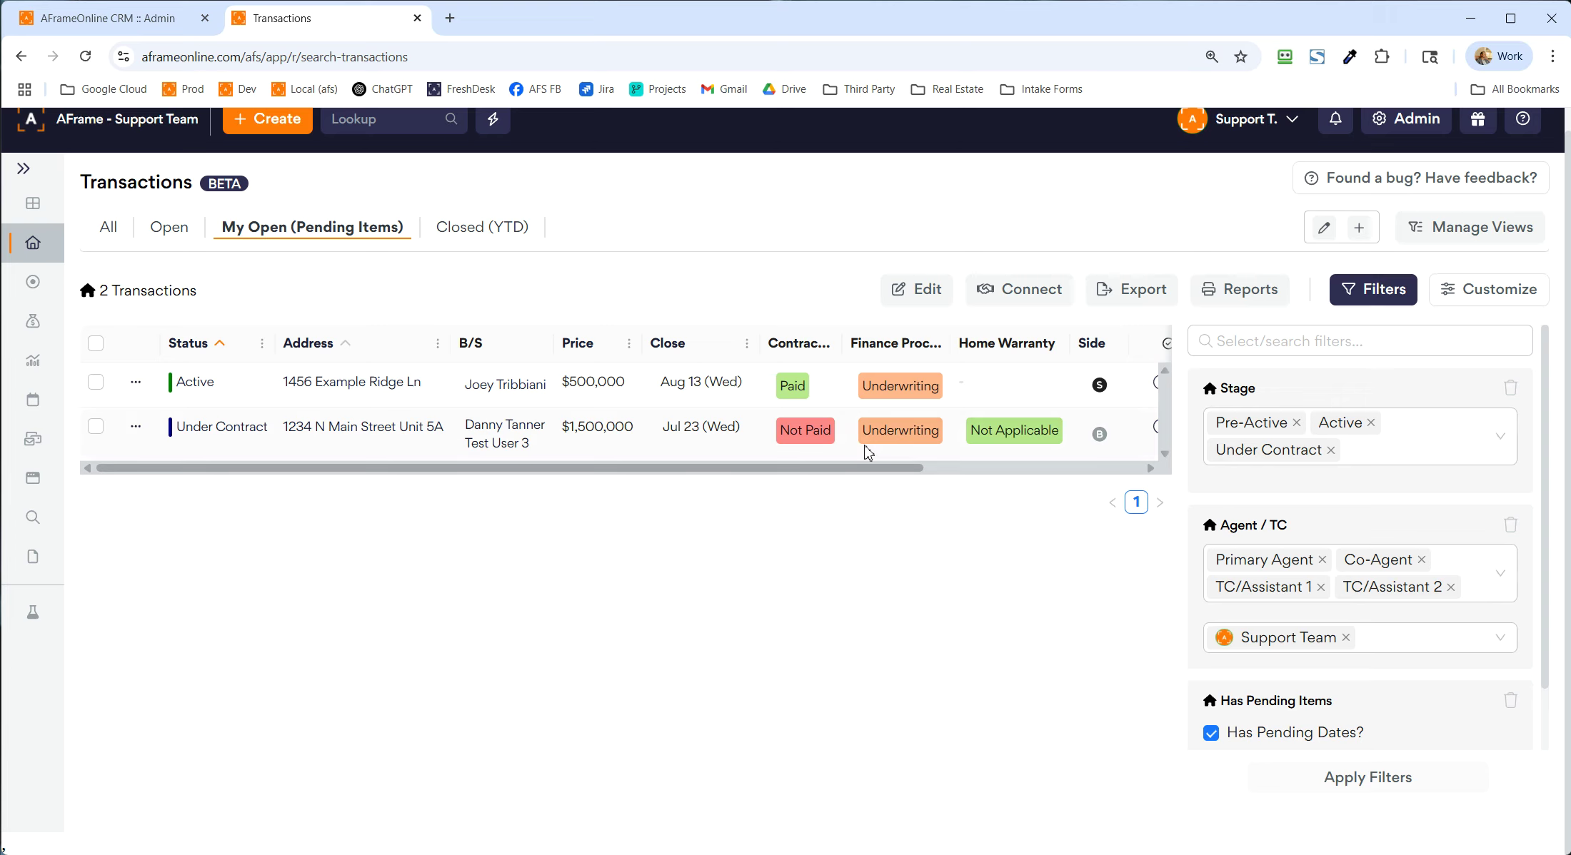
# Step: Add the Appraisal, Baths, Beds and Survey custom-field columns to the My Open (Pending Items) table
pyautogui.click(1384, 289)
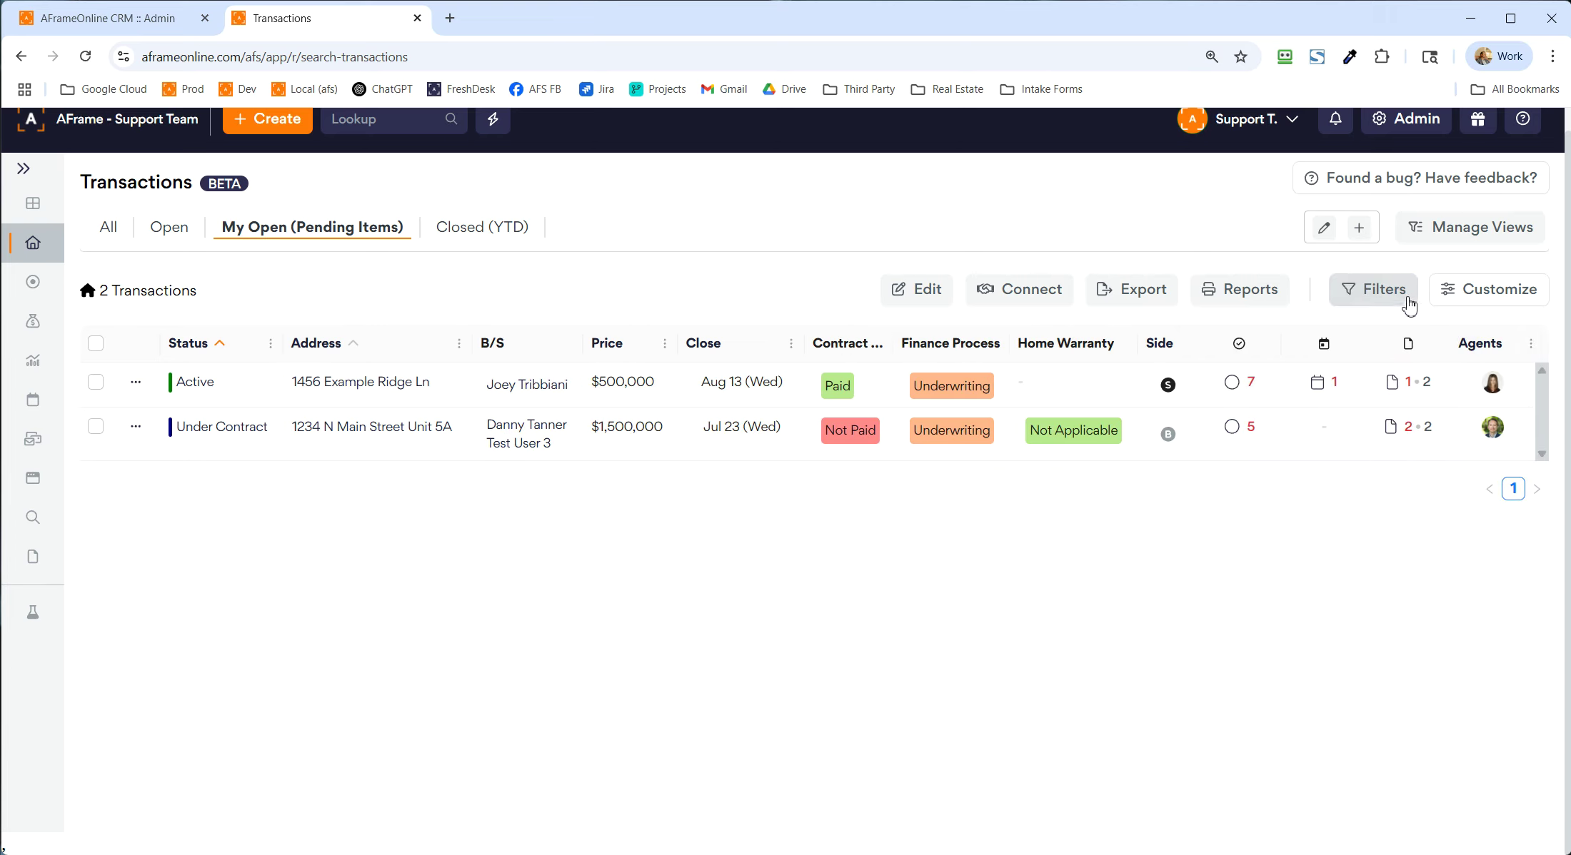
pyautogui.click(1468, 292)
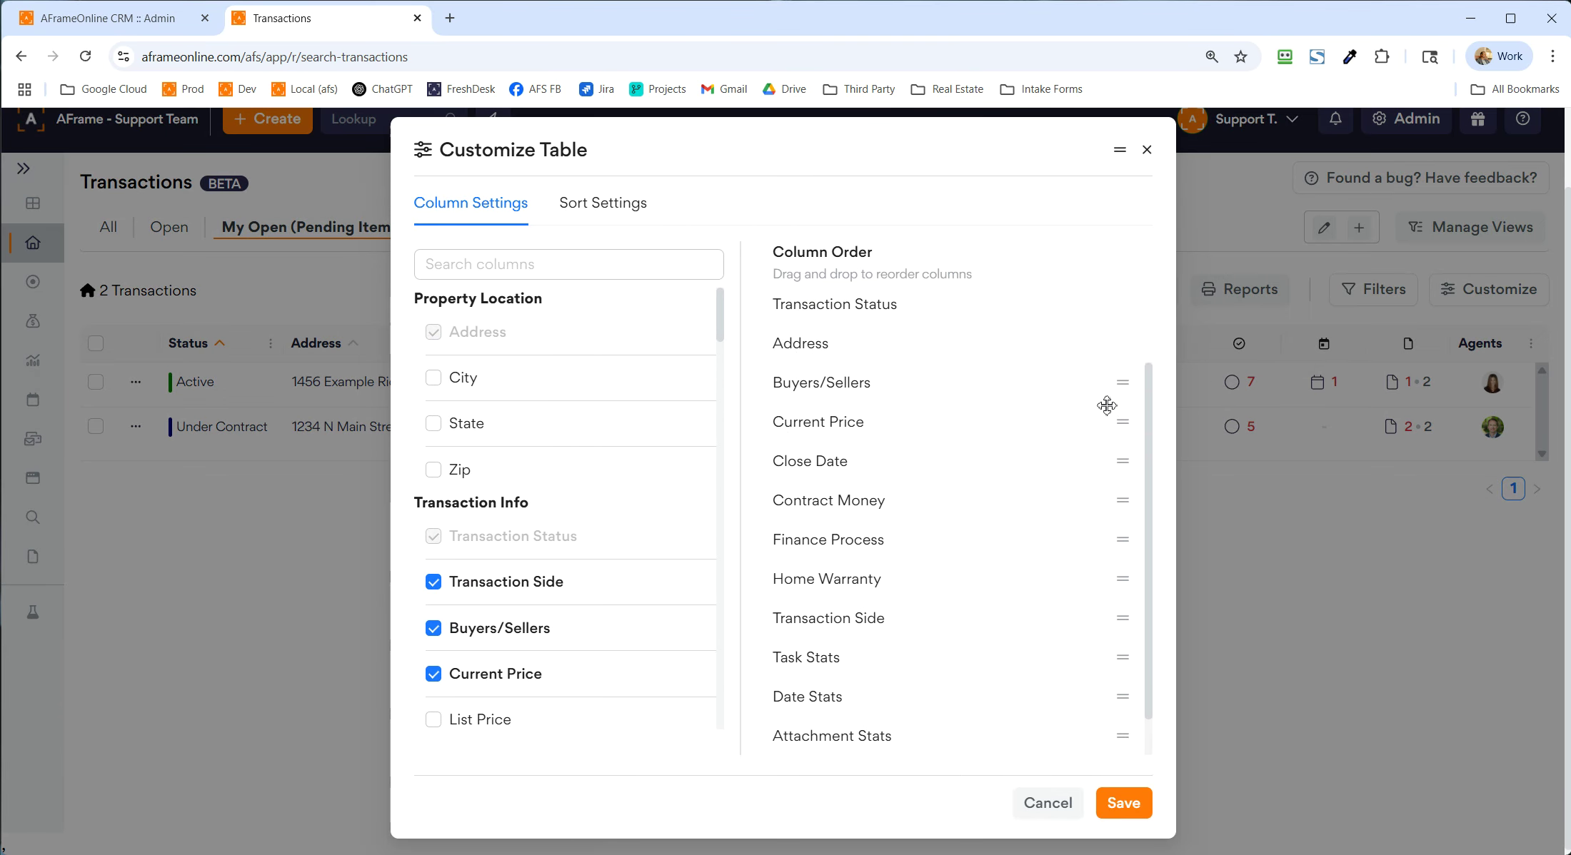
pyautogui.moveTo(1090, 393)
pyautogui.mouseDown()
pyautogui.moveTo(1094, 712)
pyautogui.moveTo(1090, 386)
pyautogui.mouseUp()
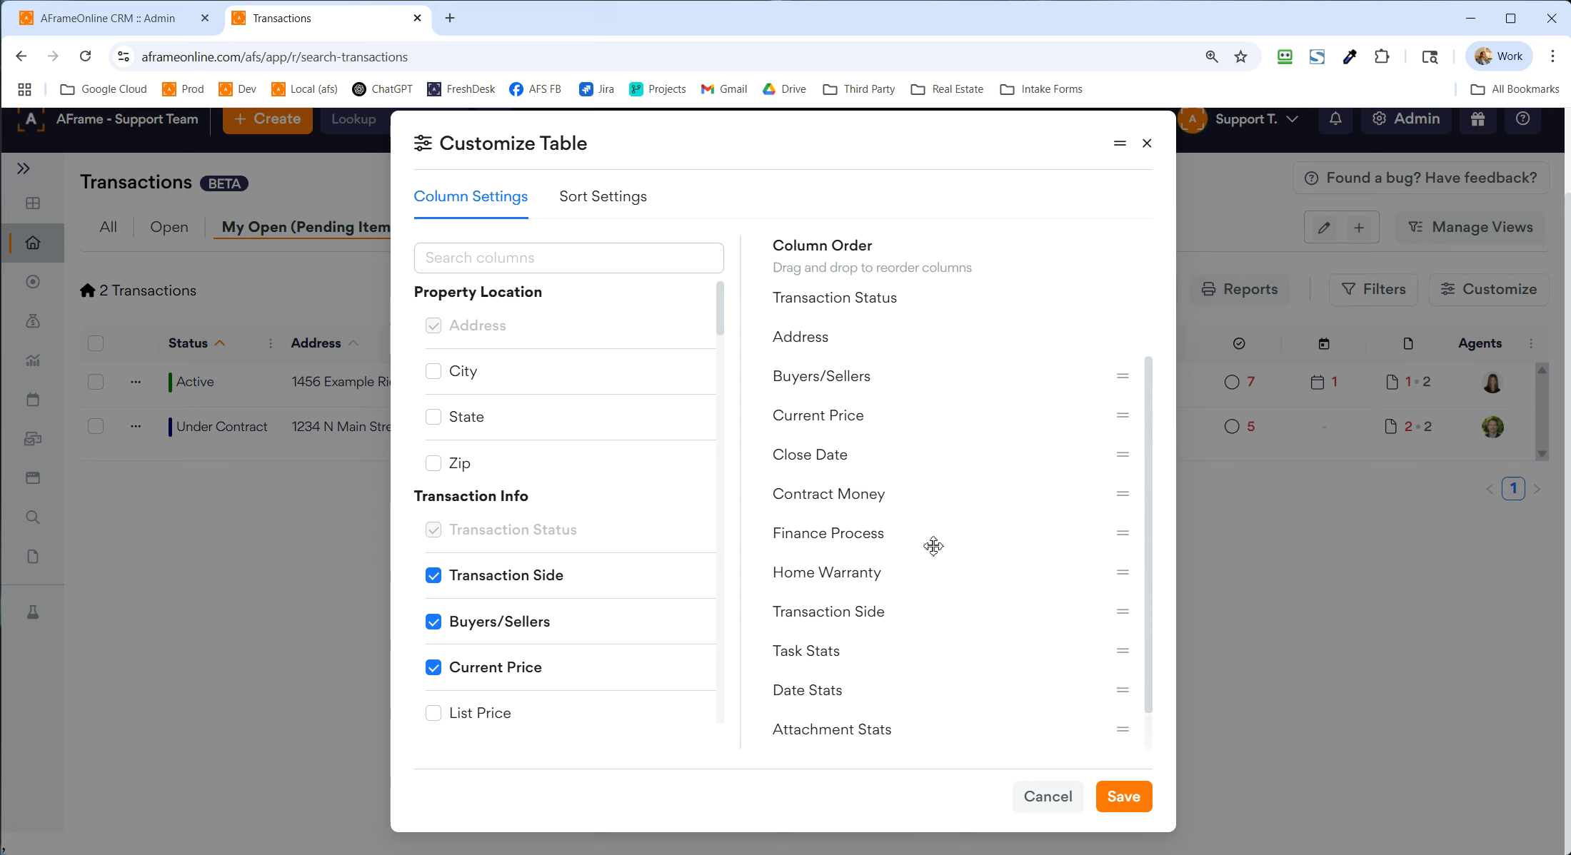
pyautogui.scroll(-20, 564, 528)
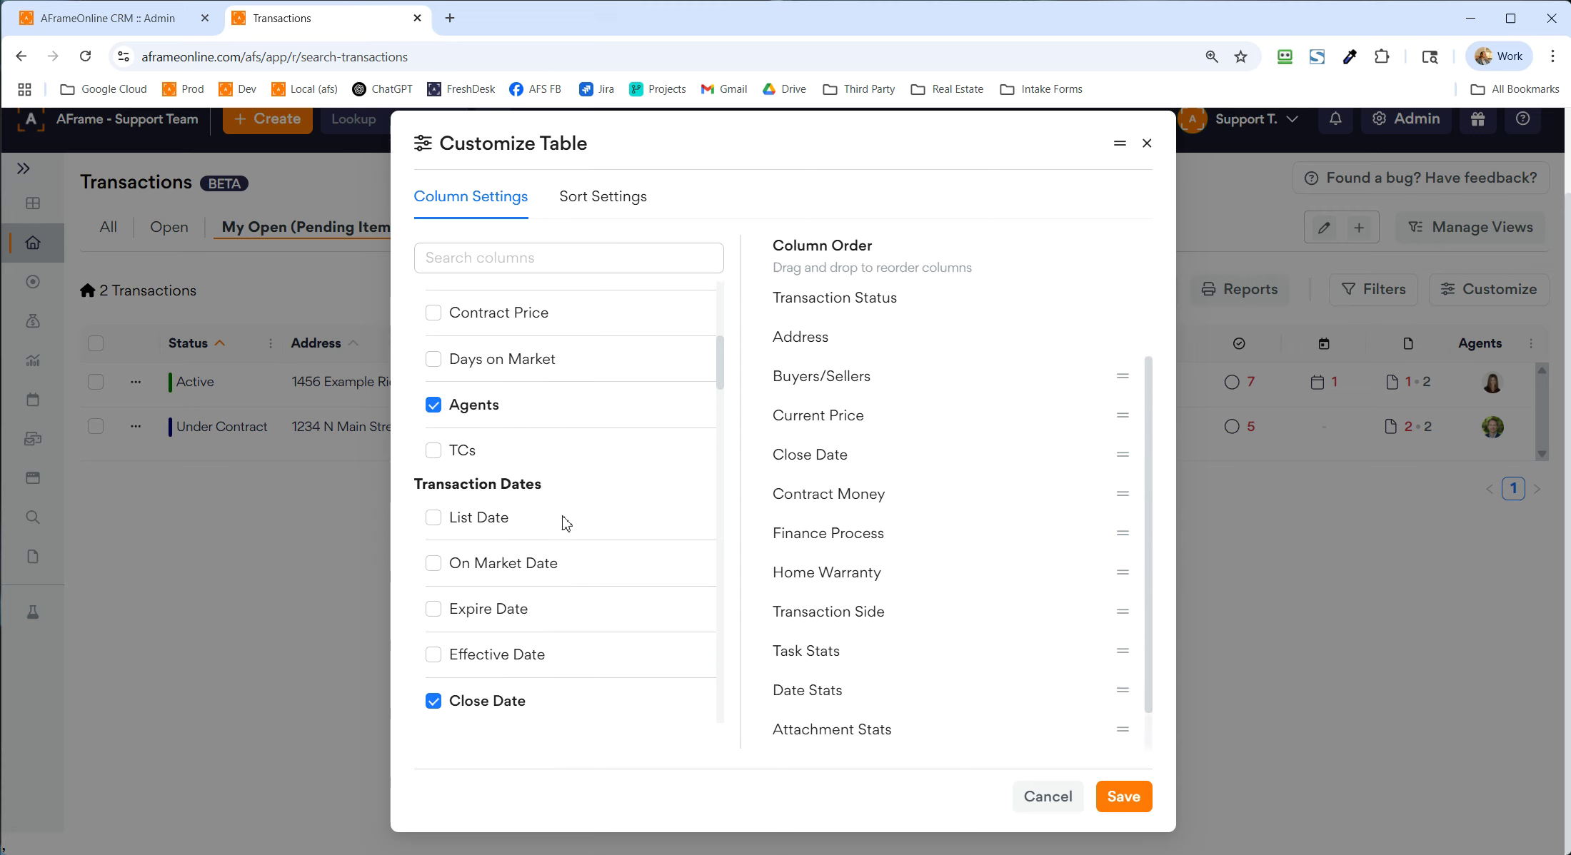
pyautogui.scroll(-6, 577, 575)
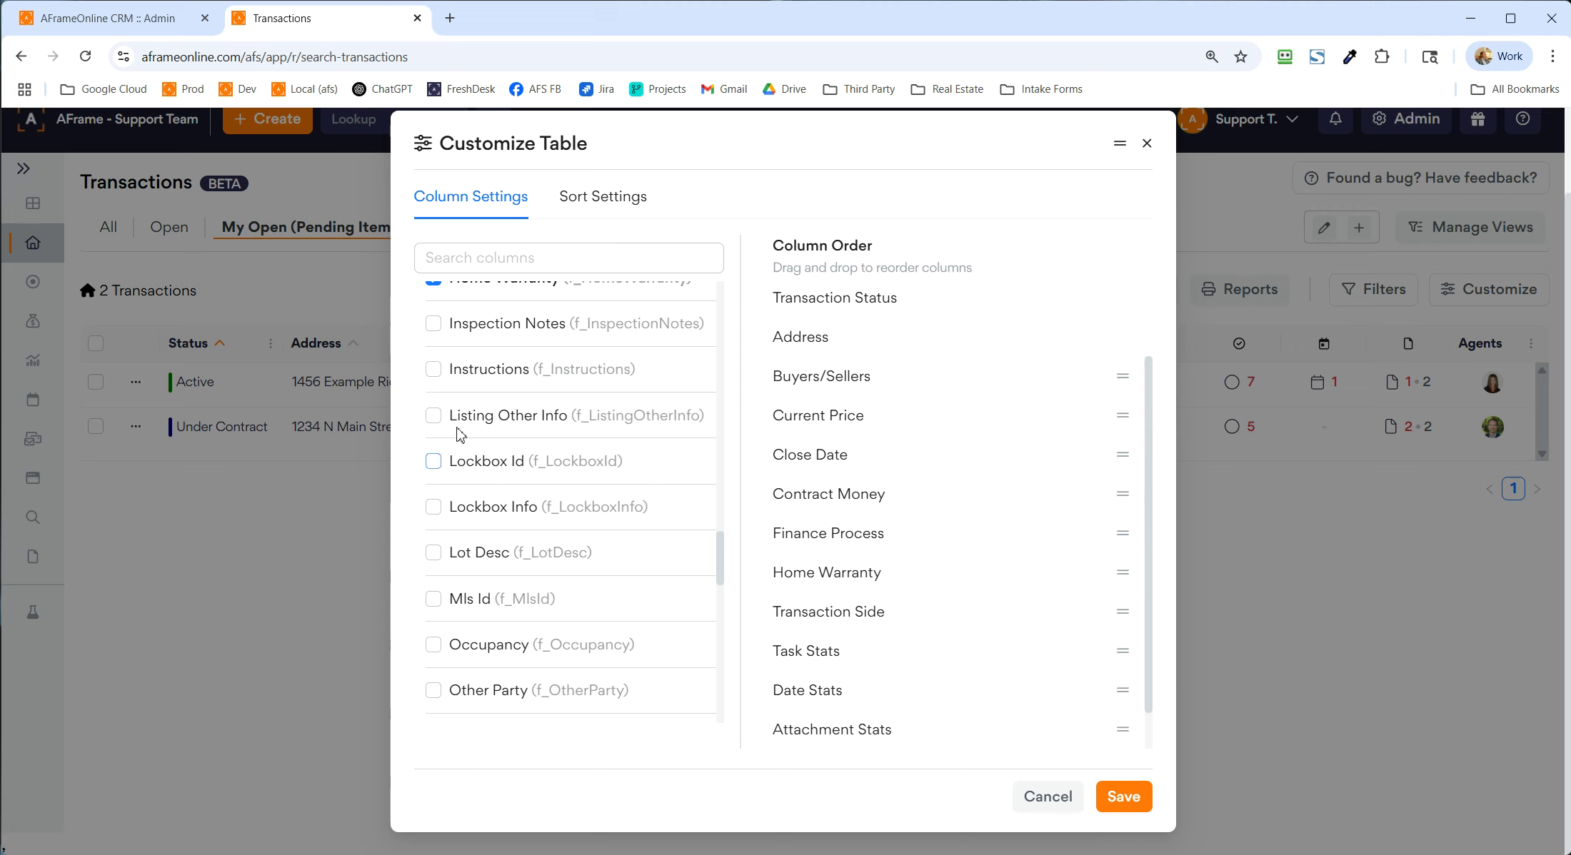
pyautogui.scroll(2, 485, 530)
pyautogui.scroll(14, 472, 514)
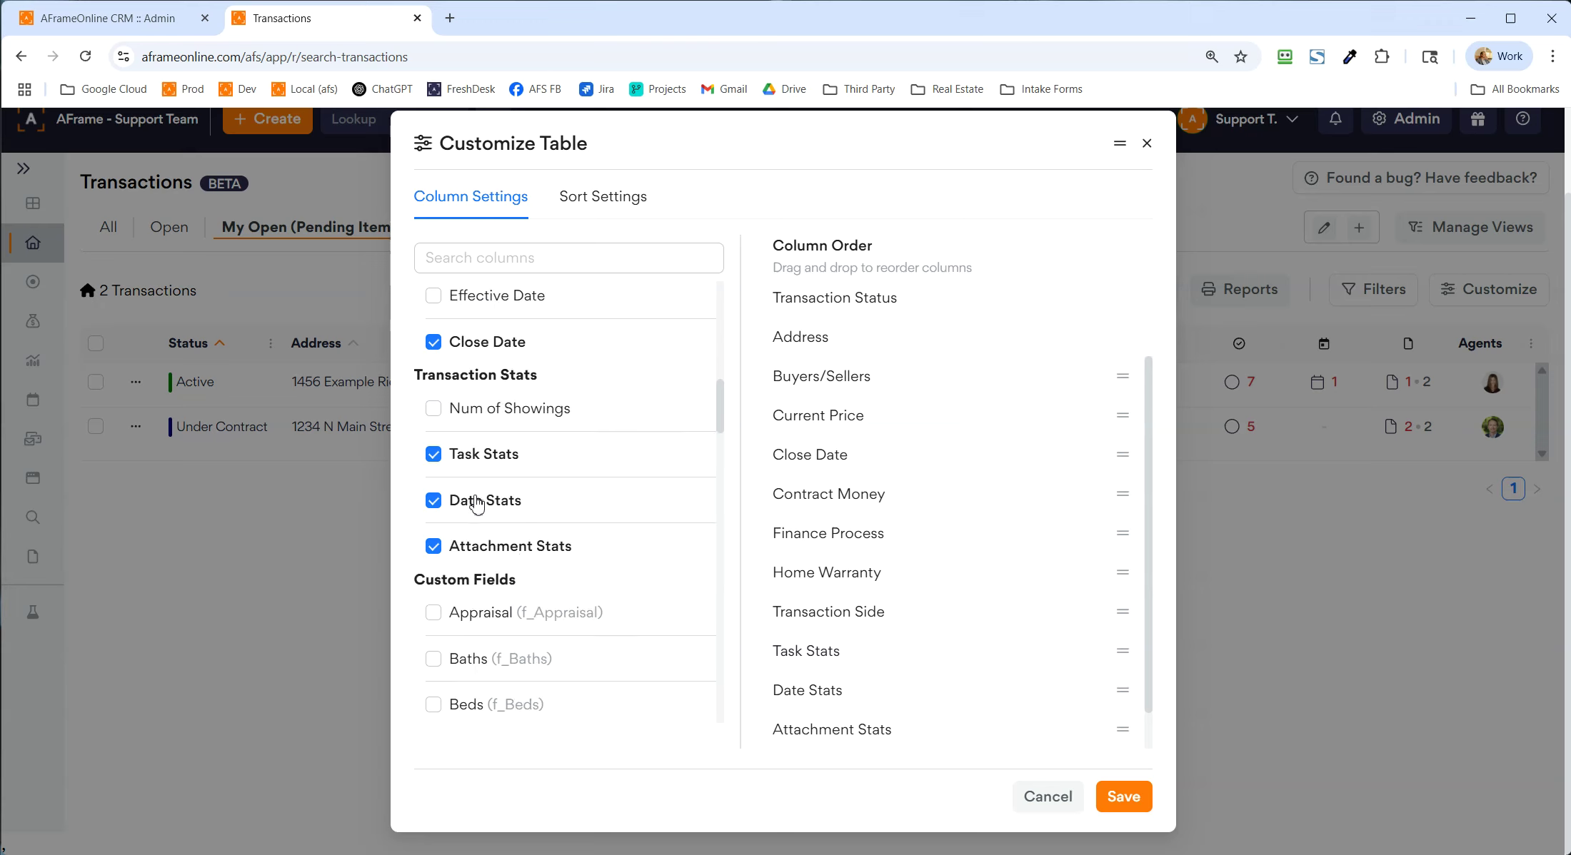
pyautogui.scroll(-3, 472, 514)
pyautogui.click(433, 437)
pyautogui.click(434, 483)
pyautogui.click(432, 532)
pyautogui.scroll(-20, 436, 542)
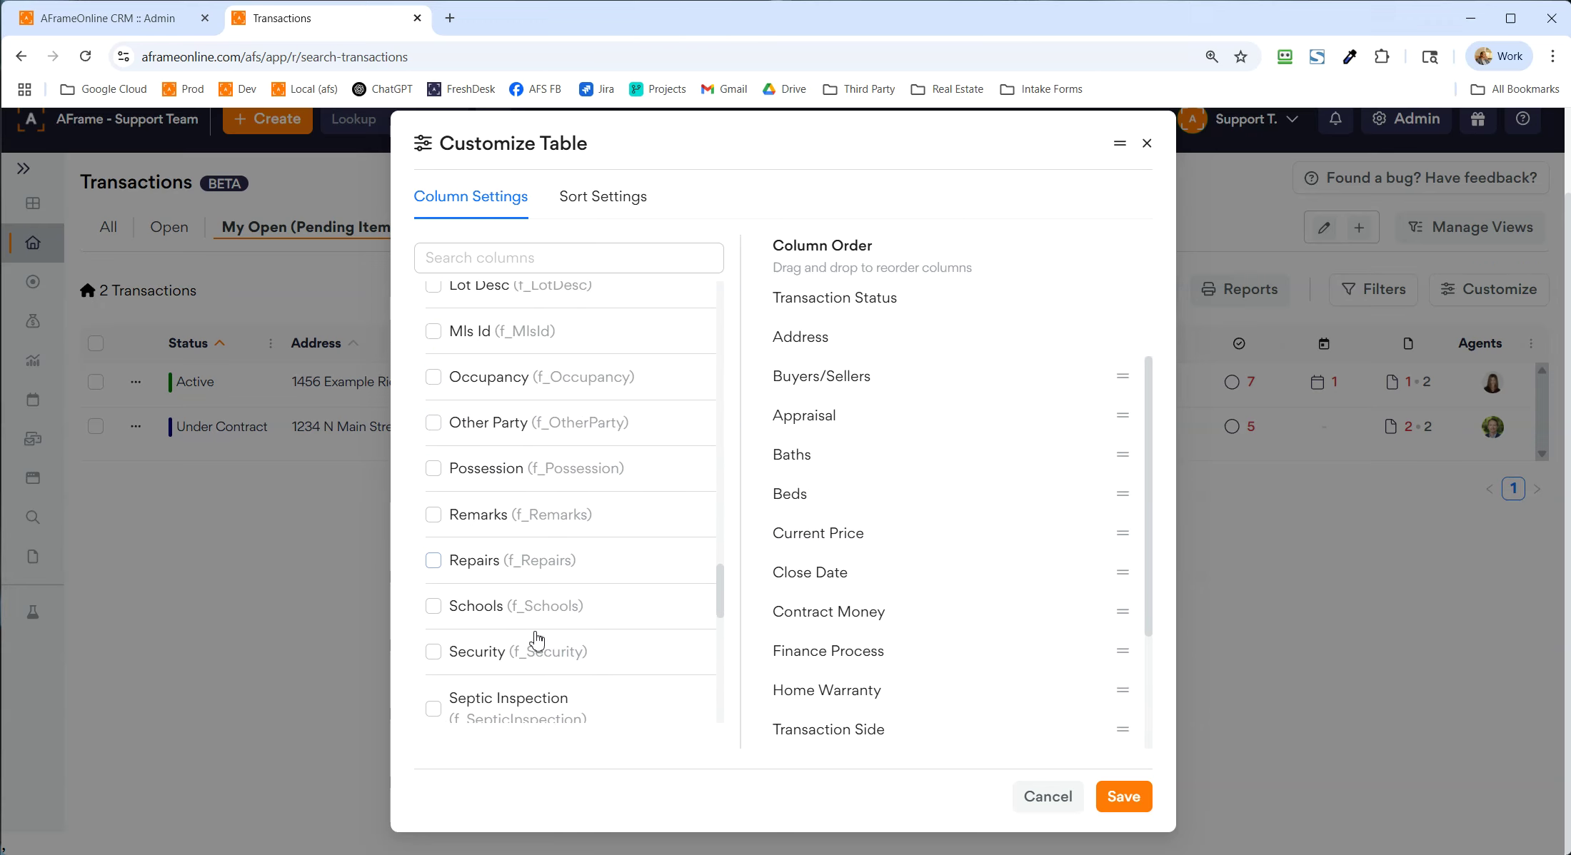
pyautogui.click(433, 593)
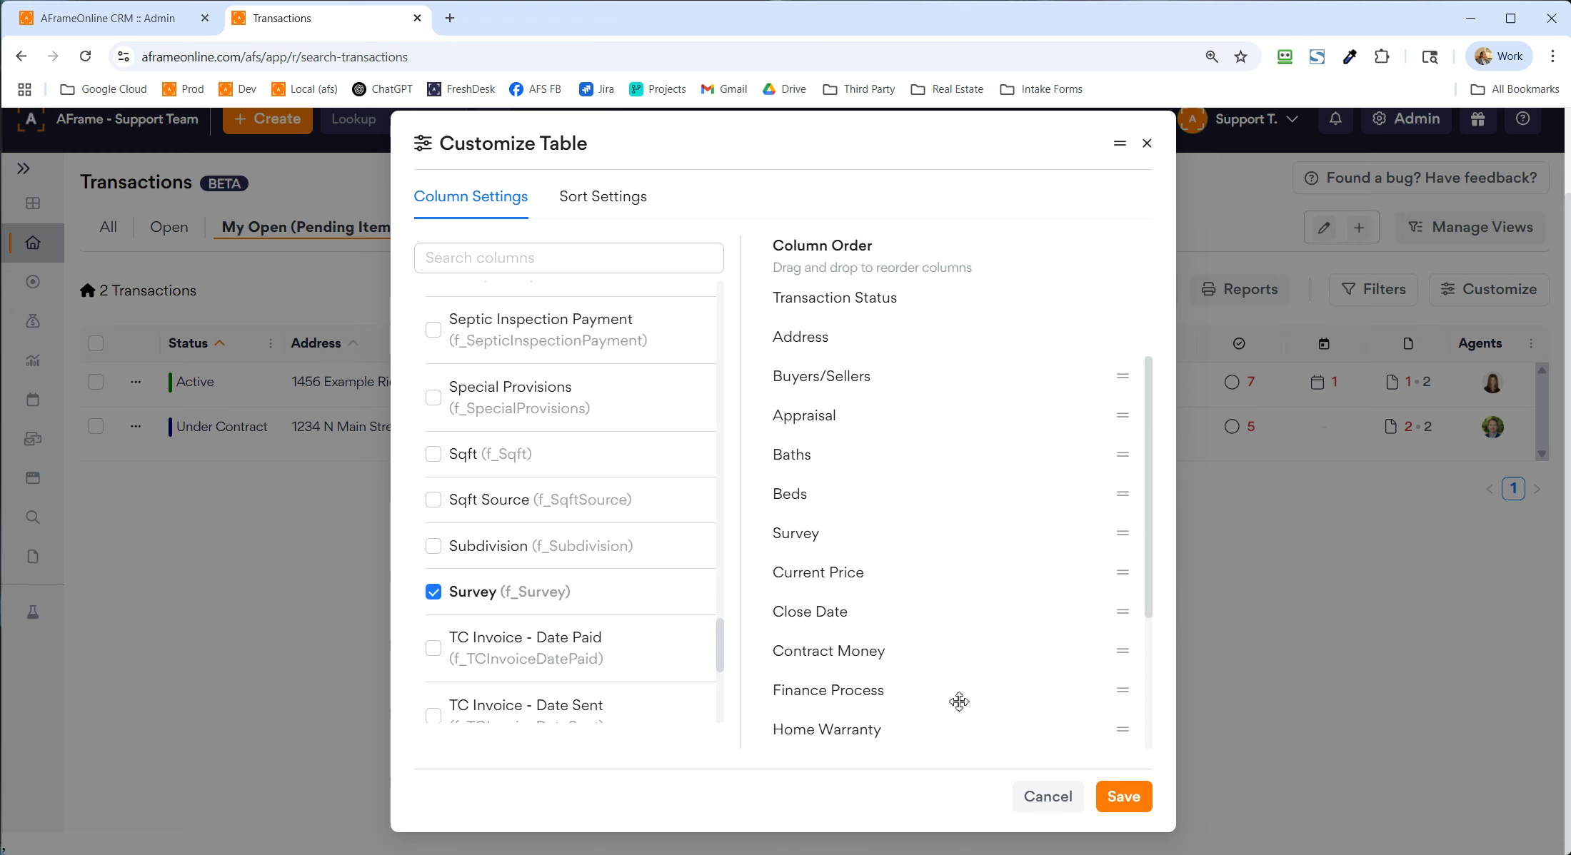
pyautogui.click(1114, 801)
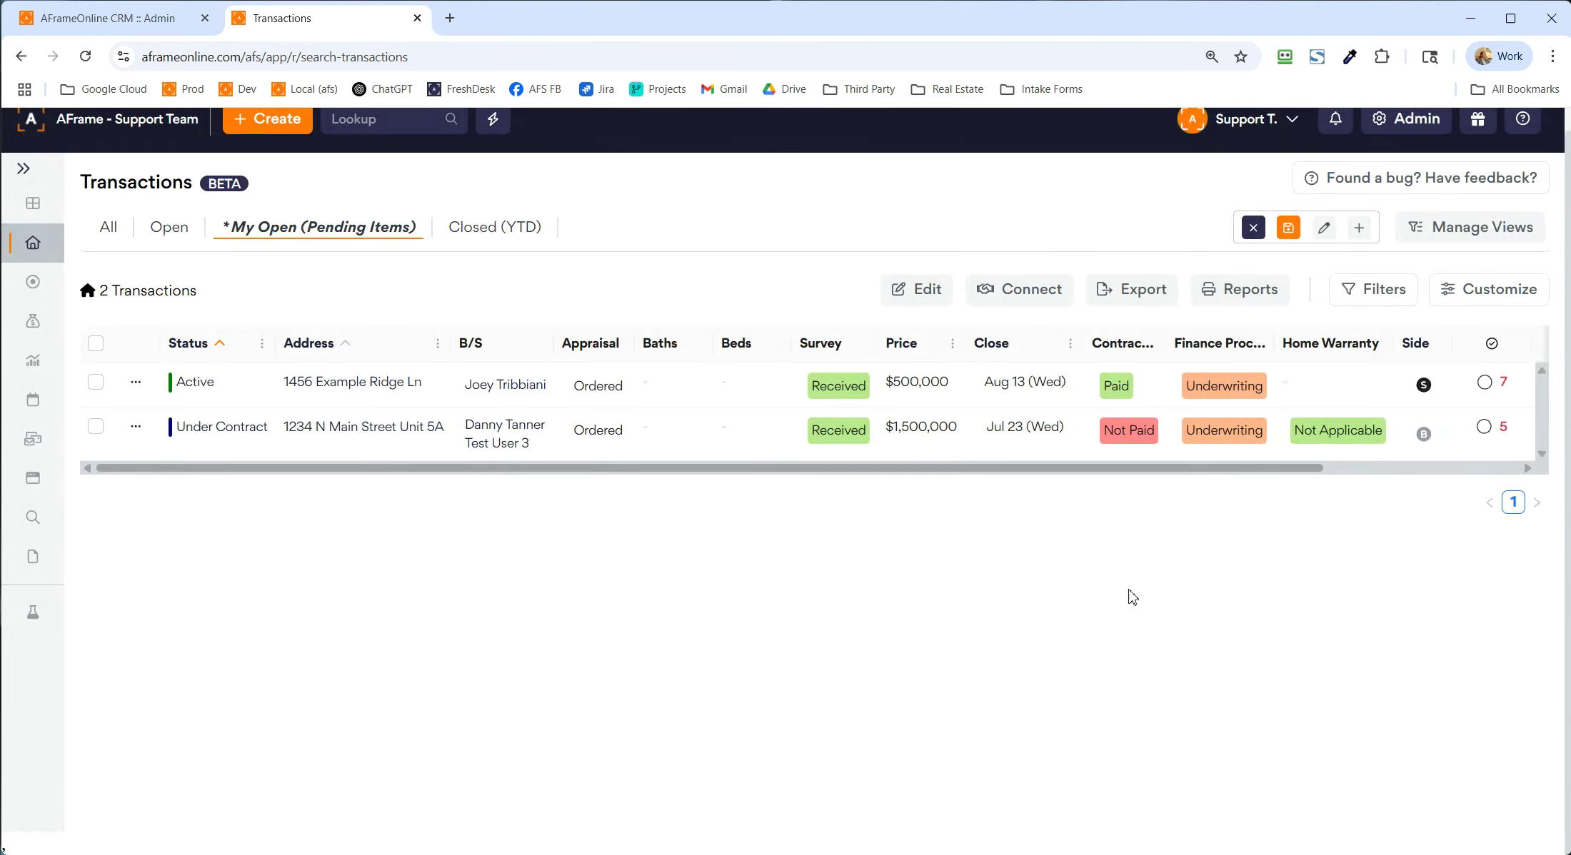
# Step: Try moving Buyers/Sellers below Beds in the column order, view the primary sort field choices, and cancel the table customization
pyautogui.moveTo(1076, 469); pyautogui.dragTo(840, 504)
pyautogui.click(1491, 289)
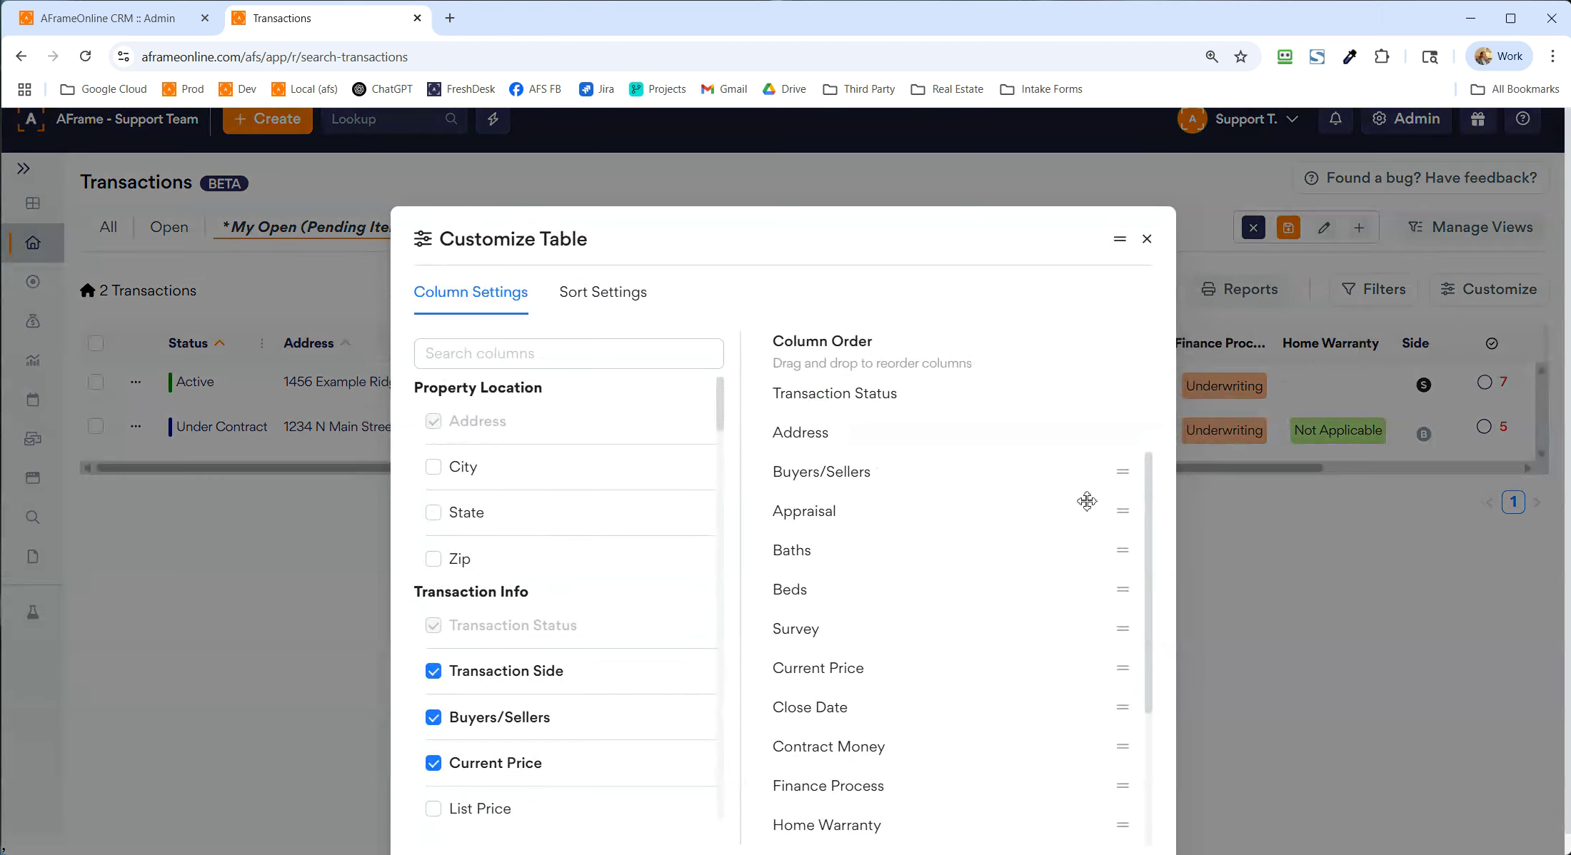
pyautogui.moveTo(1121, 472); pyautogui.dragTo(1101, 596)
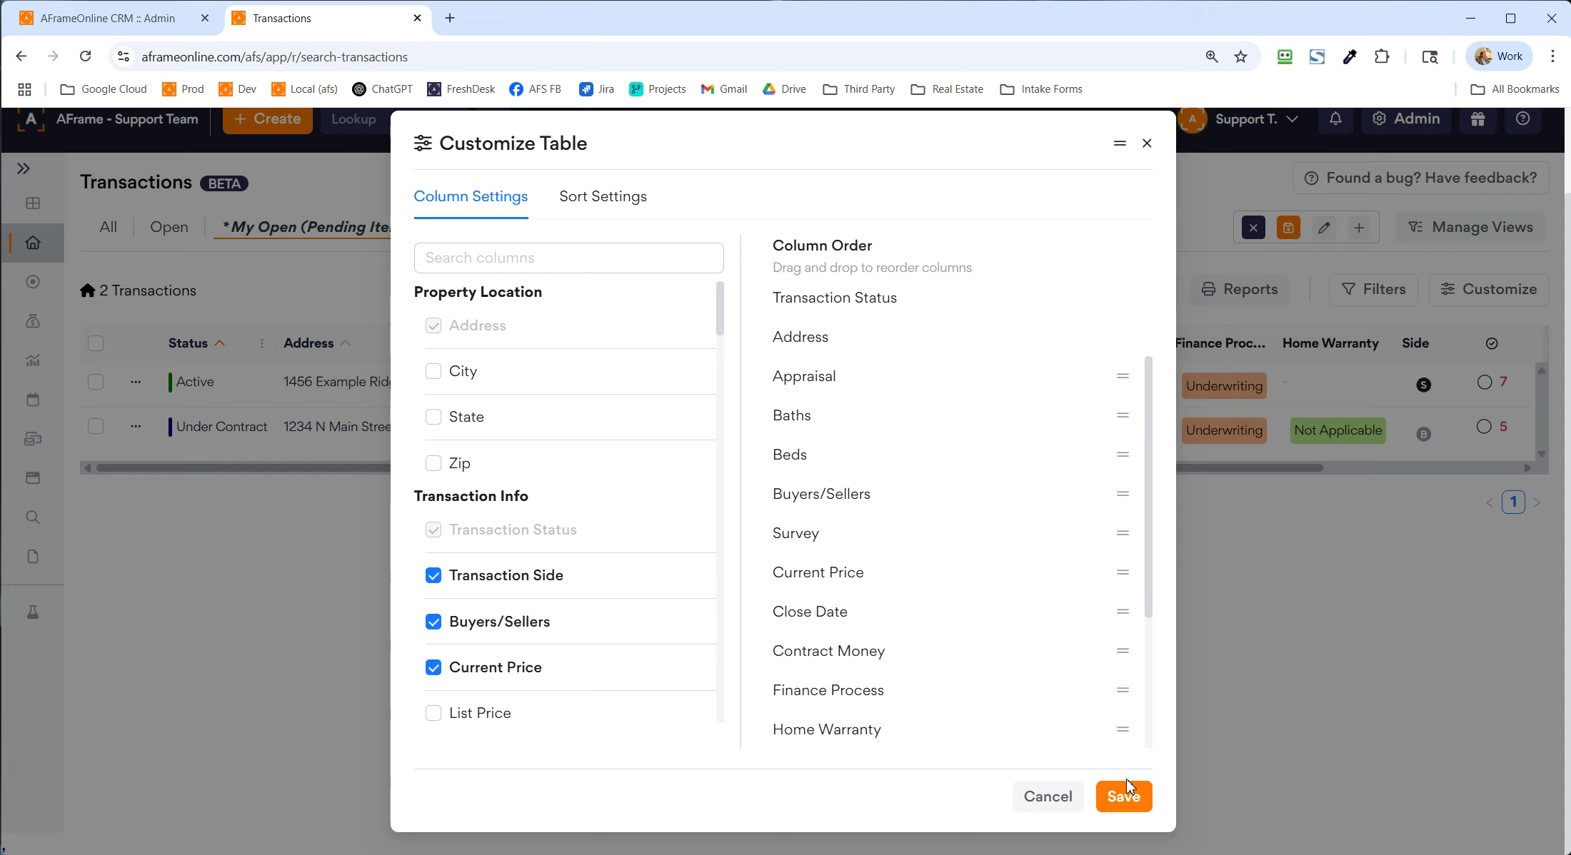
pyautogui.click(621, 200)
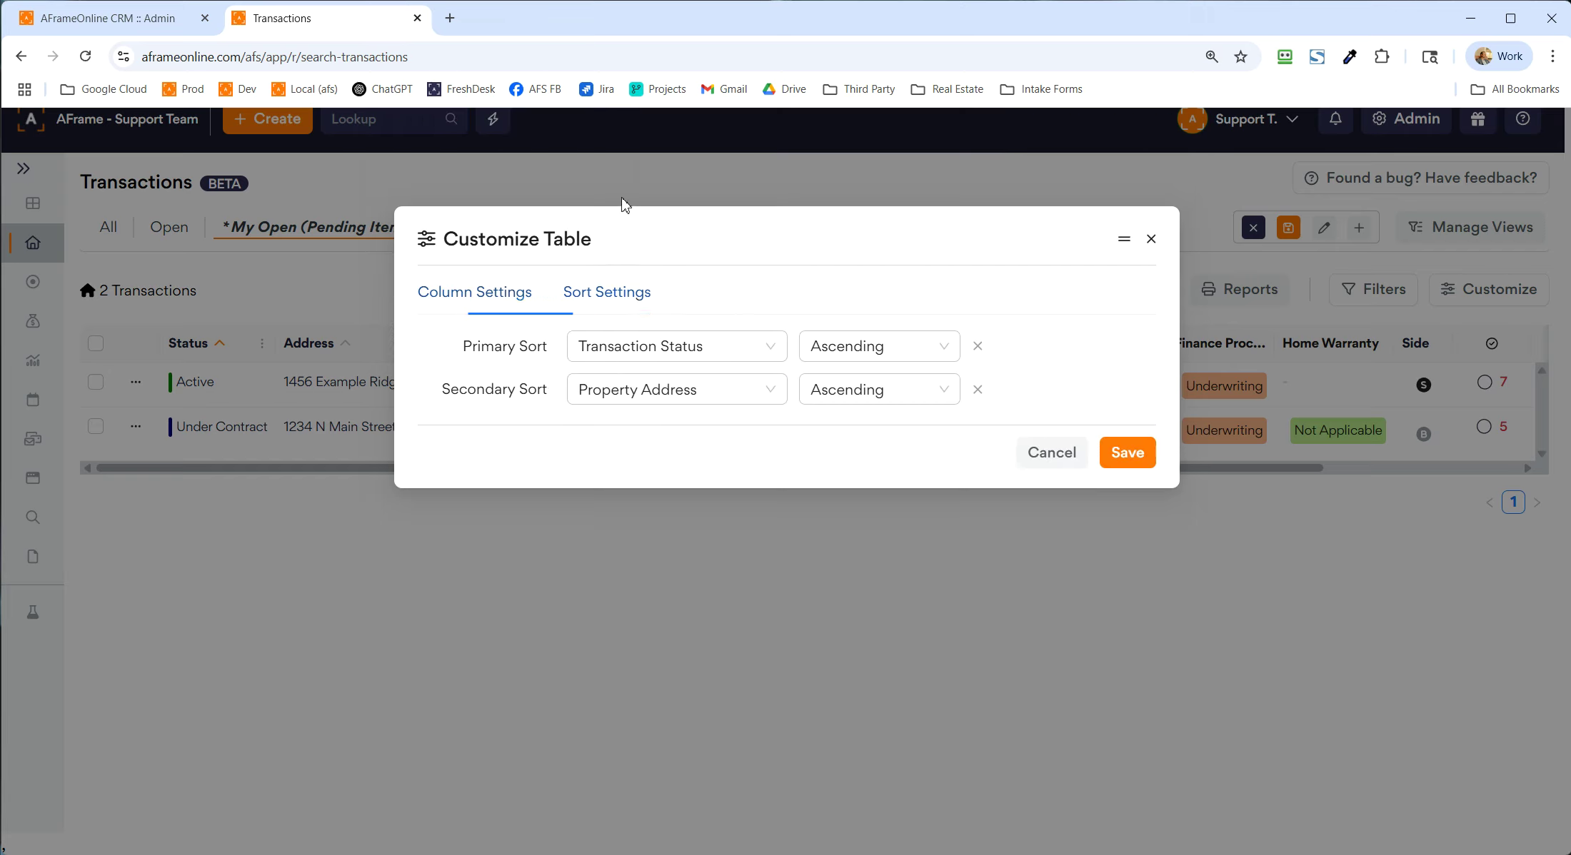
pyautogui.click(709, 348)
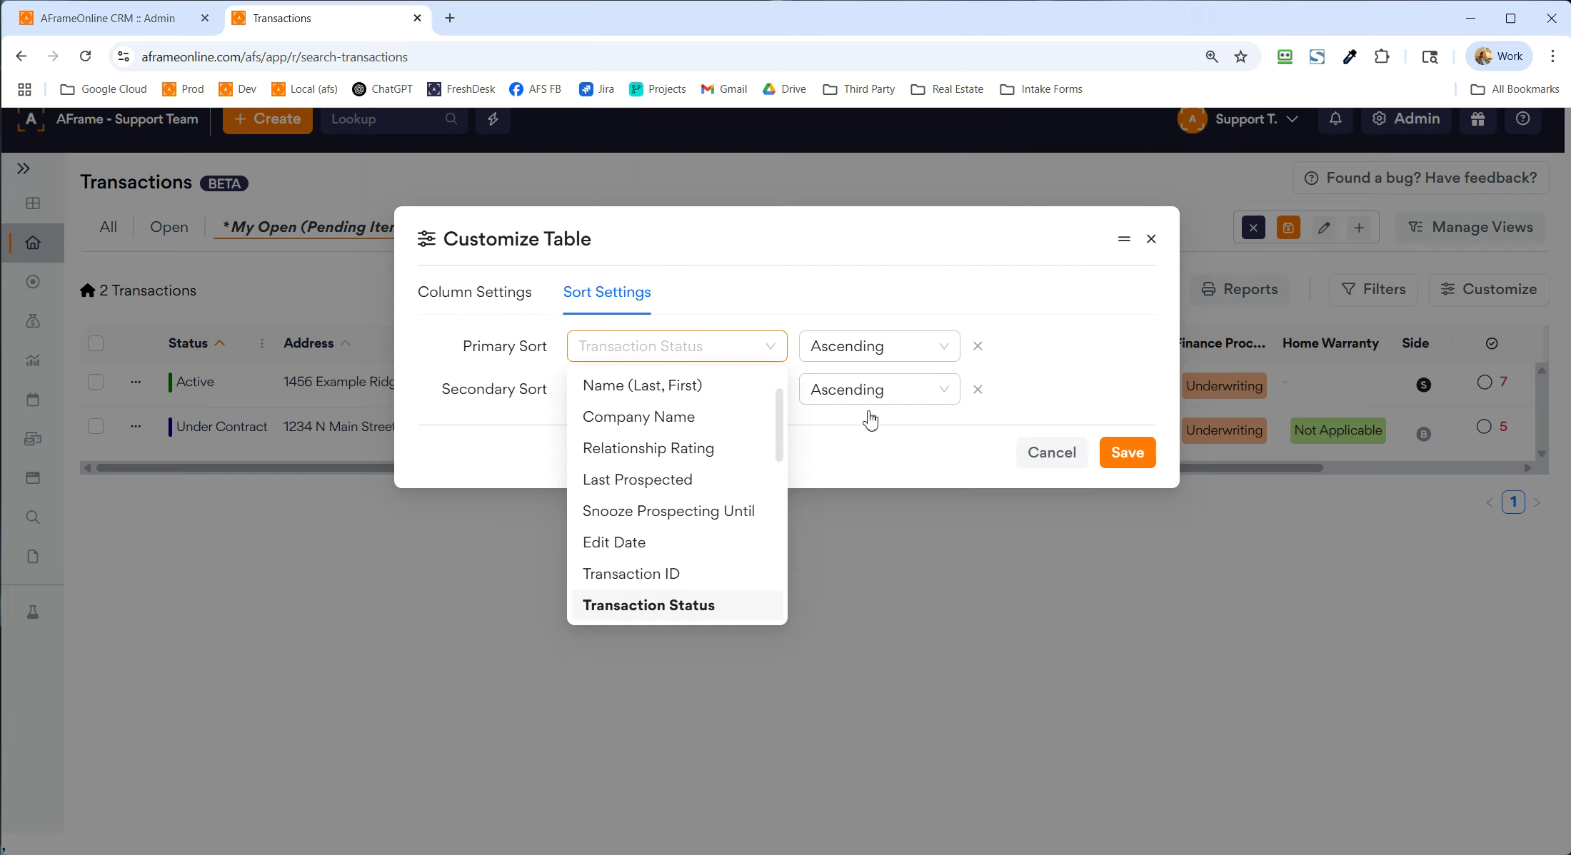
pyautogui.click(1064, 459)
# Step: Sort the transactions by Price, first ascending and then descending, and revert the view's unsaved changes
pyautogui.click(909, 346)
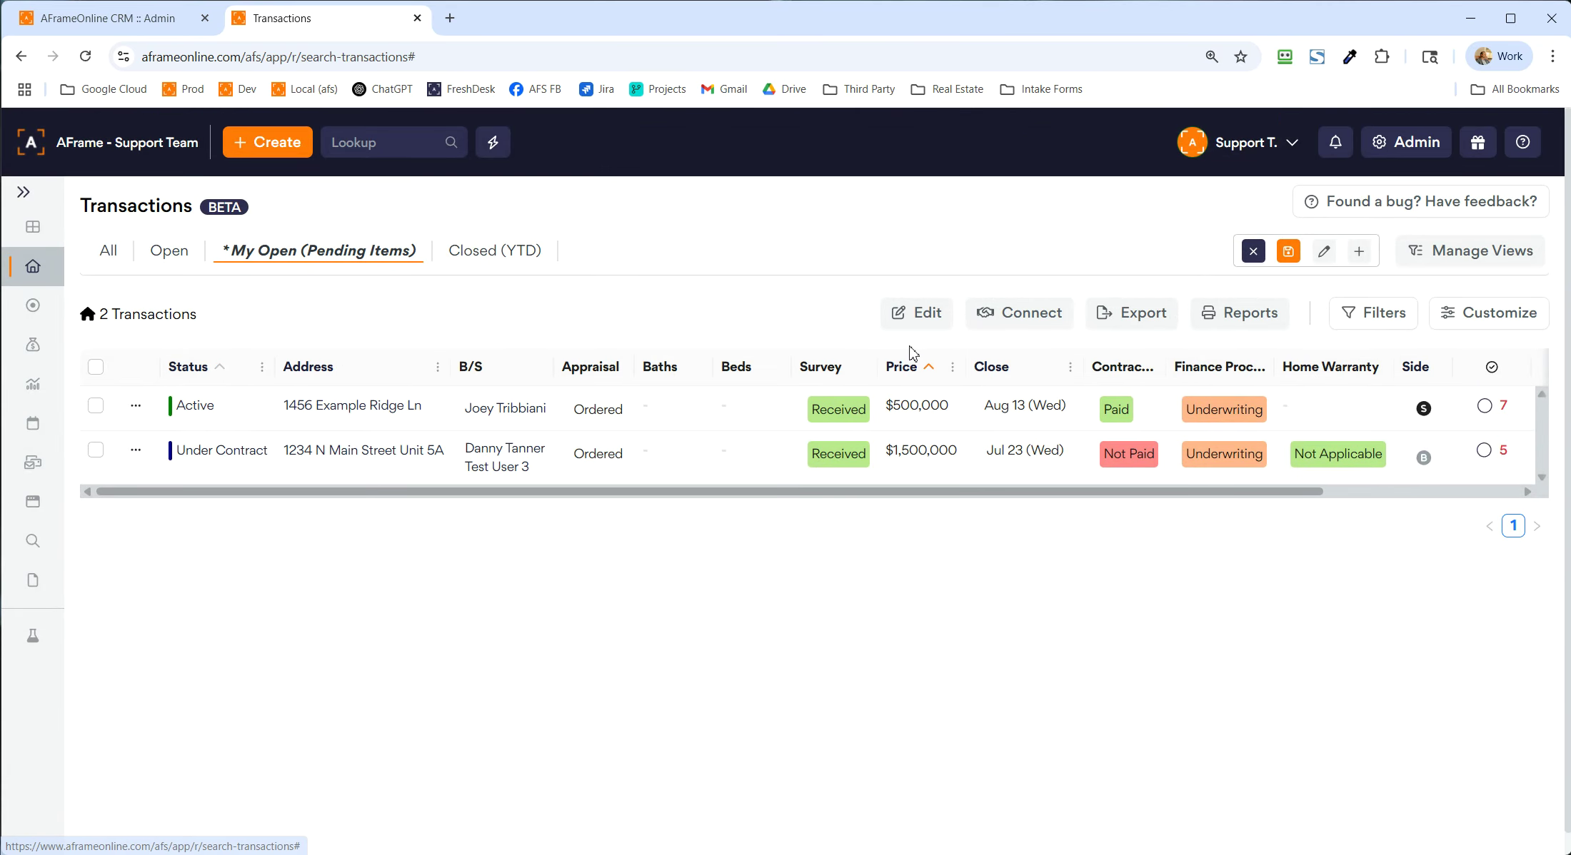
pyautogui.click(913, 370)
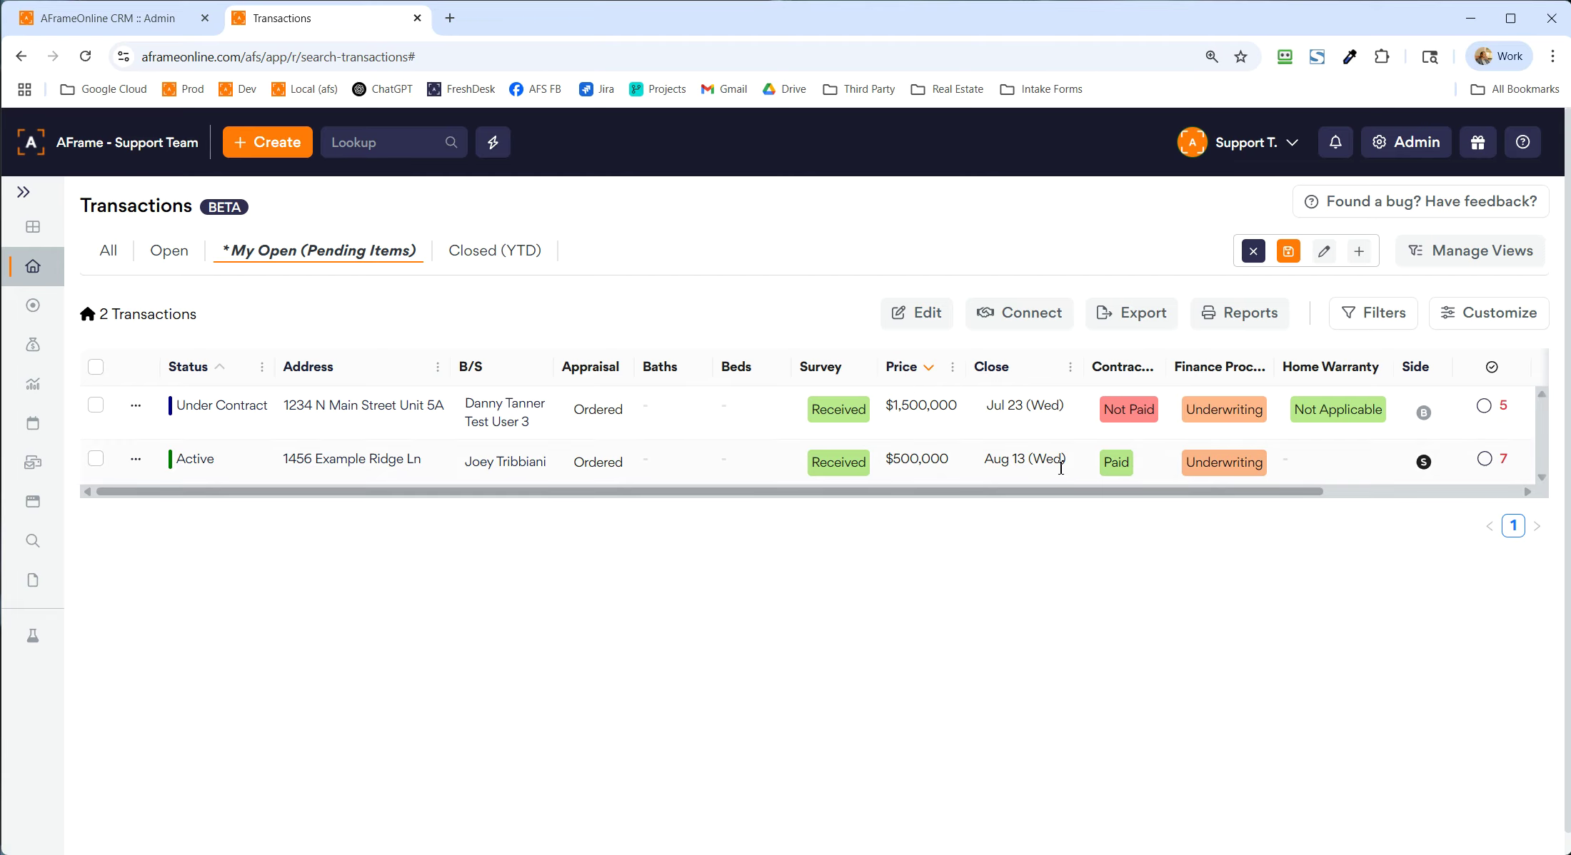
pyautogui.click(1254, 251)
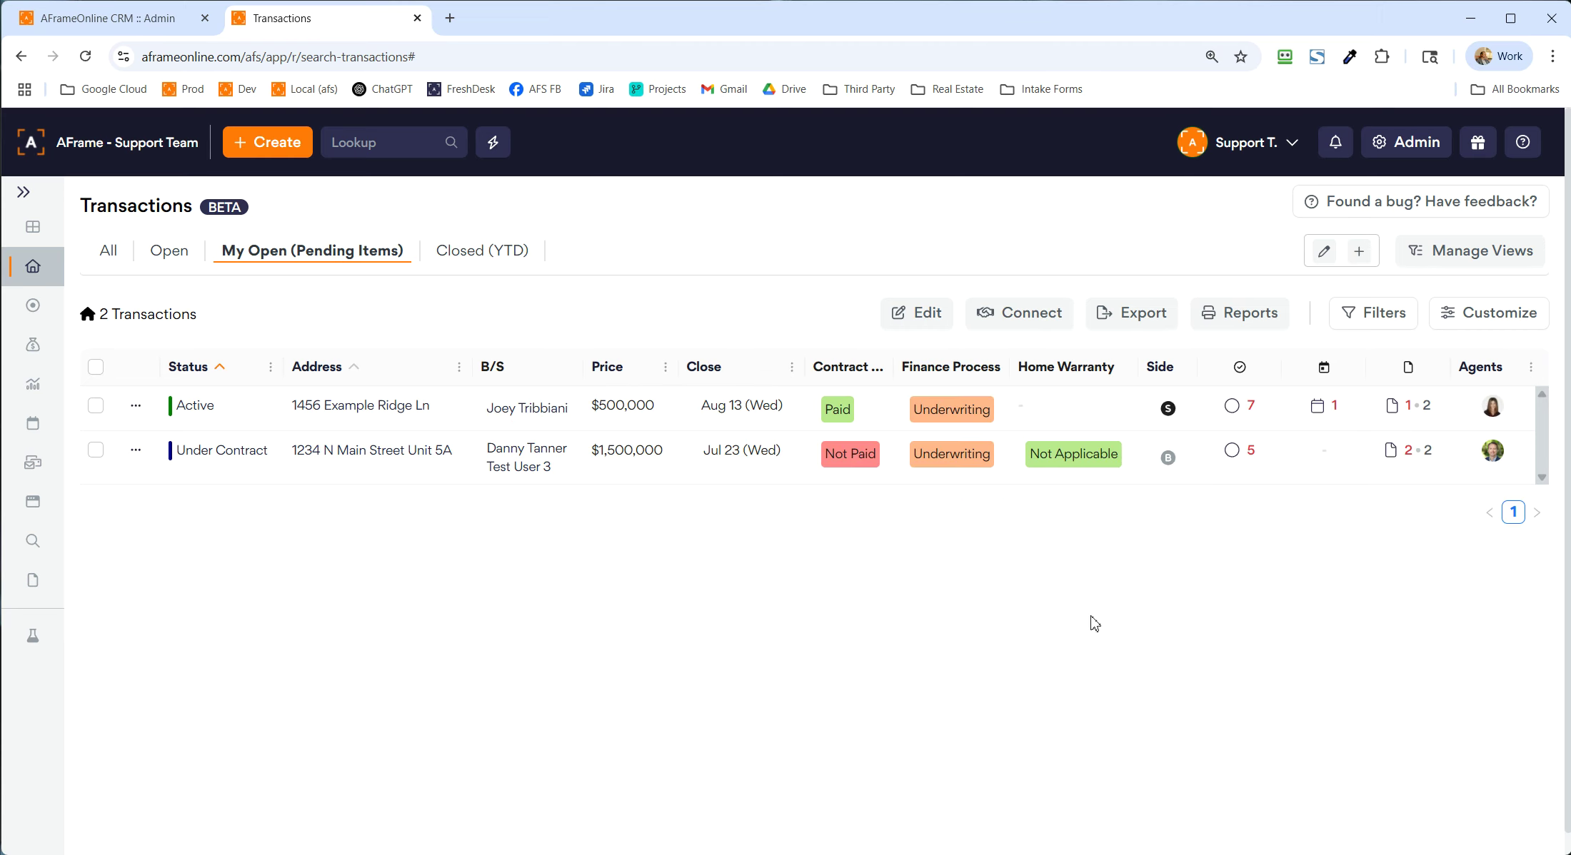
# Step: Reorder the saved views so that My Open (Pending Items) precedes Open and All comes last
pyautogui.click(1482, 263)
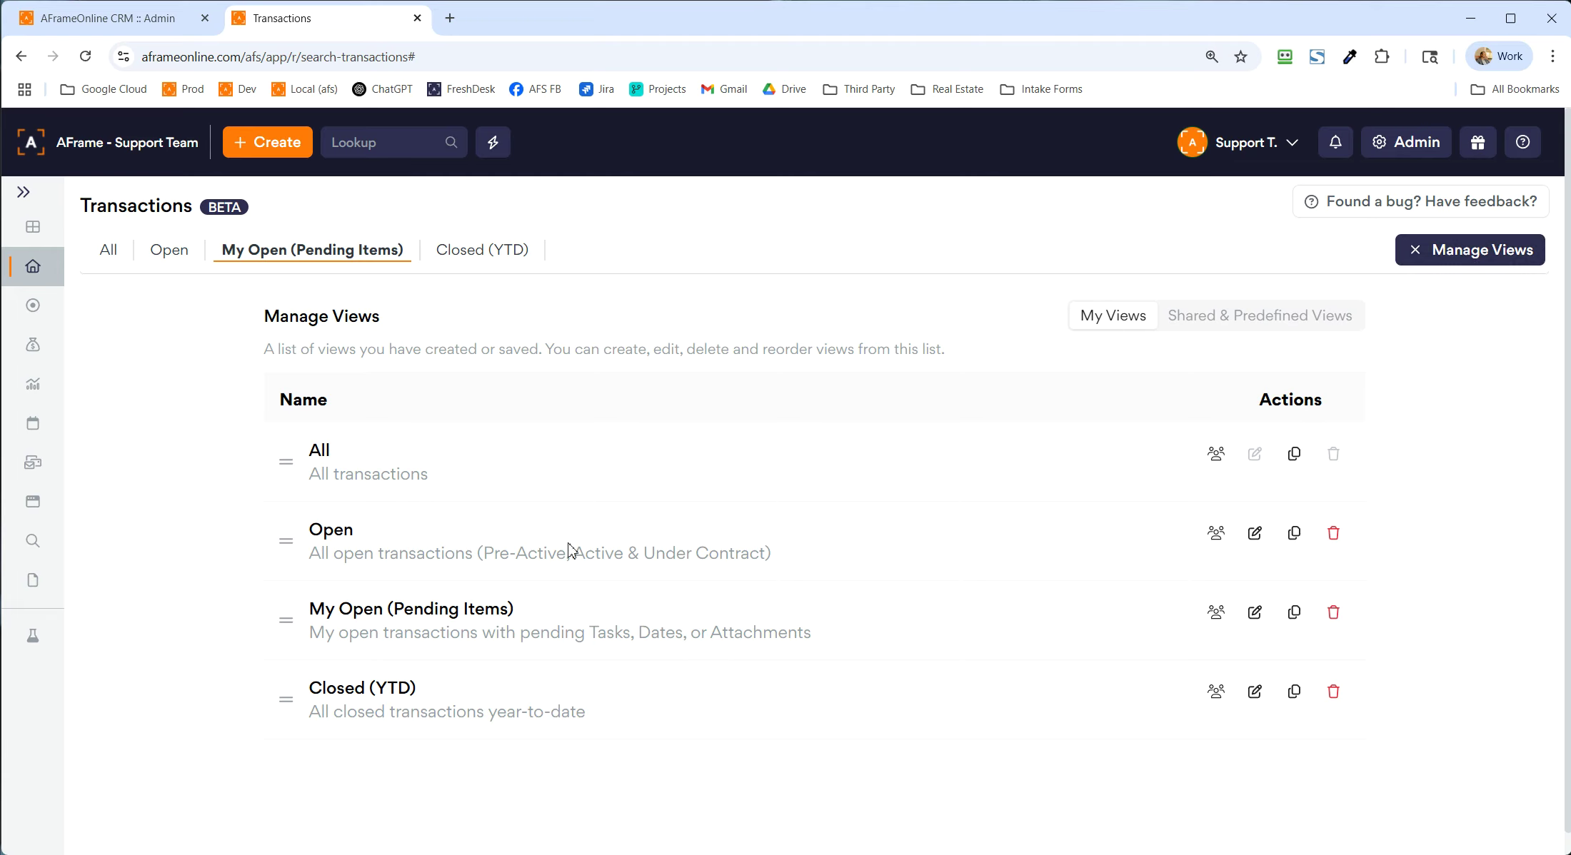
pyautogui.moveTo(289, 544); pyautogui.dragTo(285, 625)
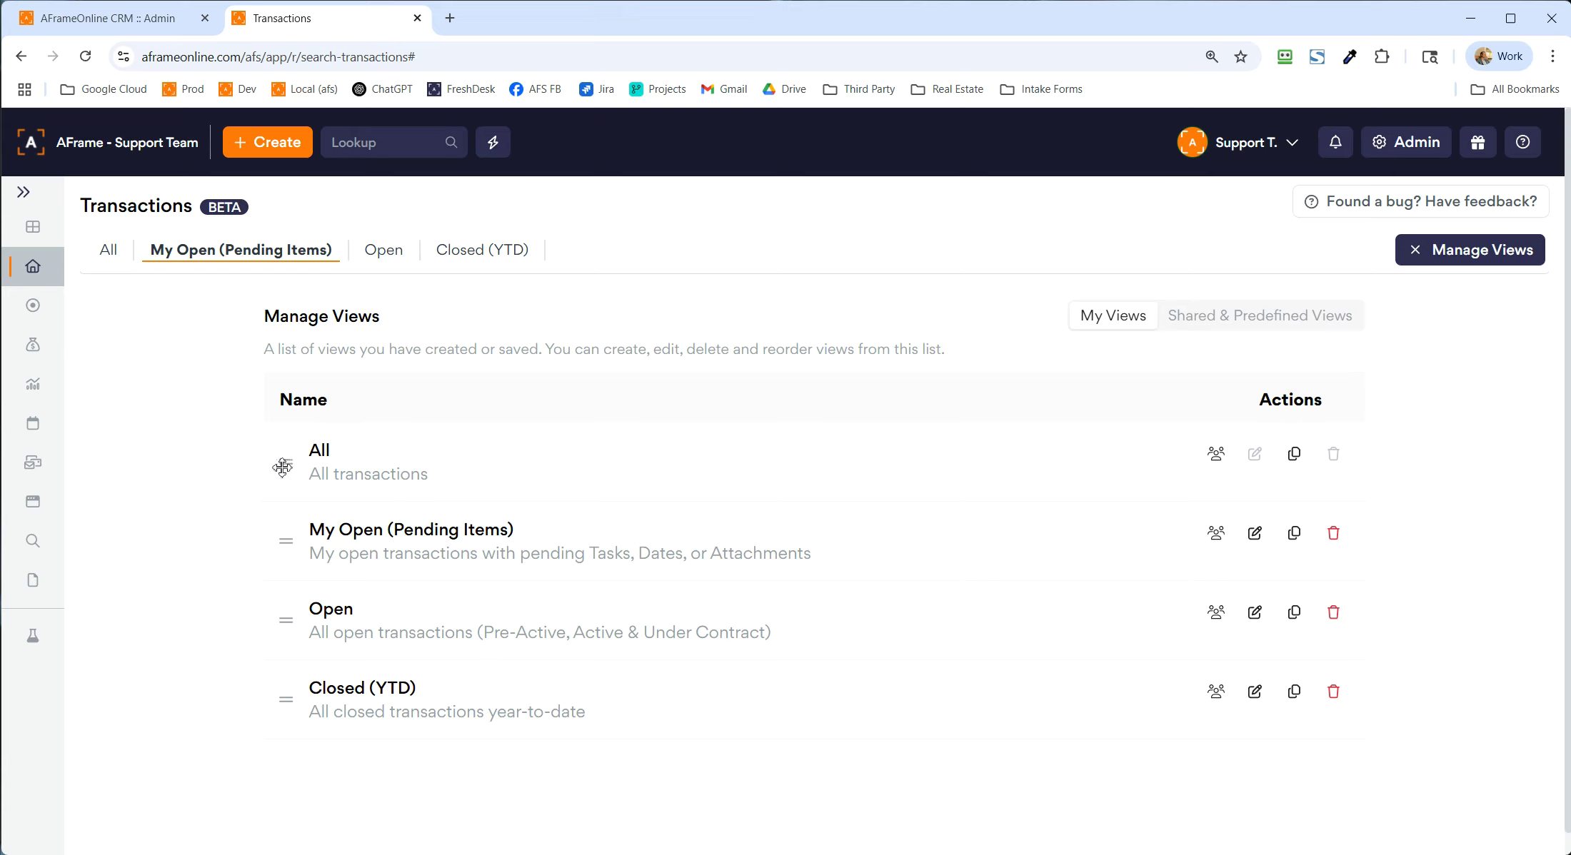
pyautogui.moveTo(284, 463); pyautogui.dragTo(282, 686)
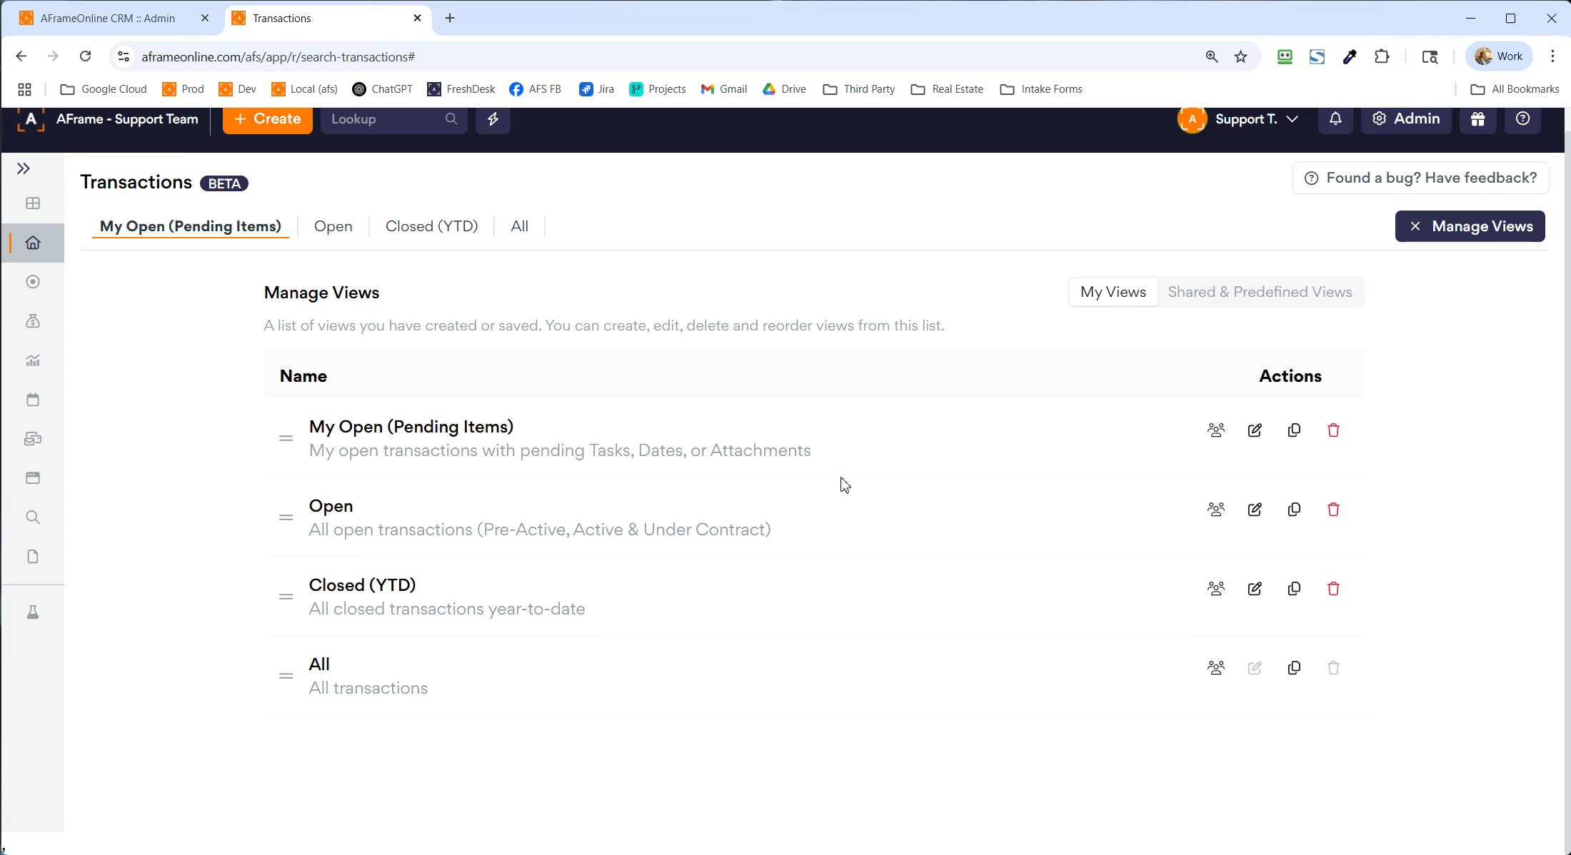
pyautogui.scroll(1, 846, 493)
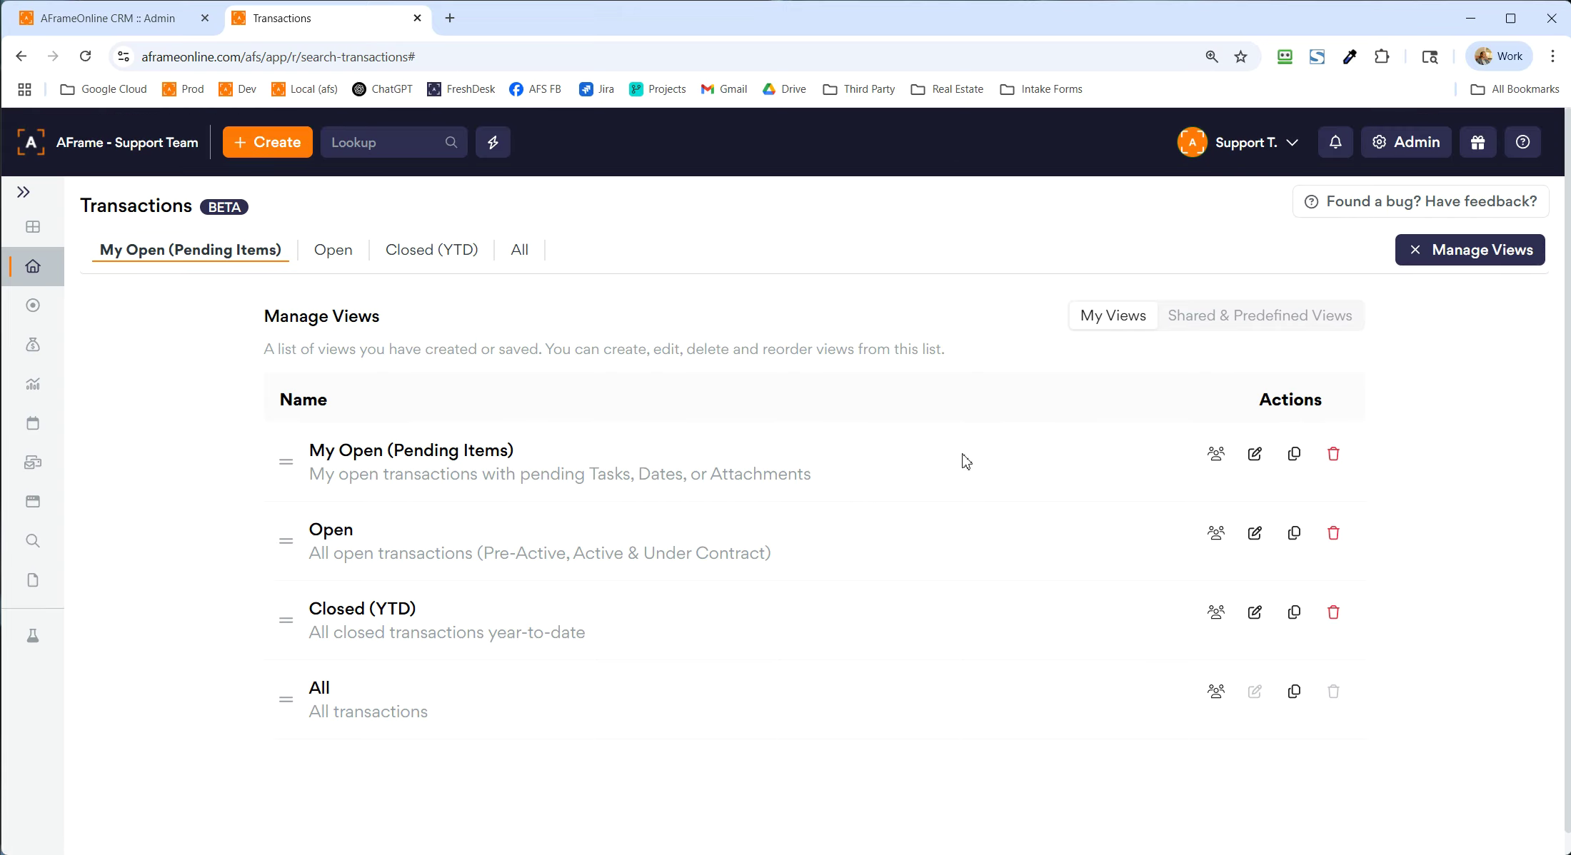
# Step: Examine the shared and predefined transaction views that are available for creating a personal view
pyautogui.click(1212, 317)
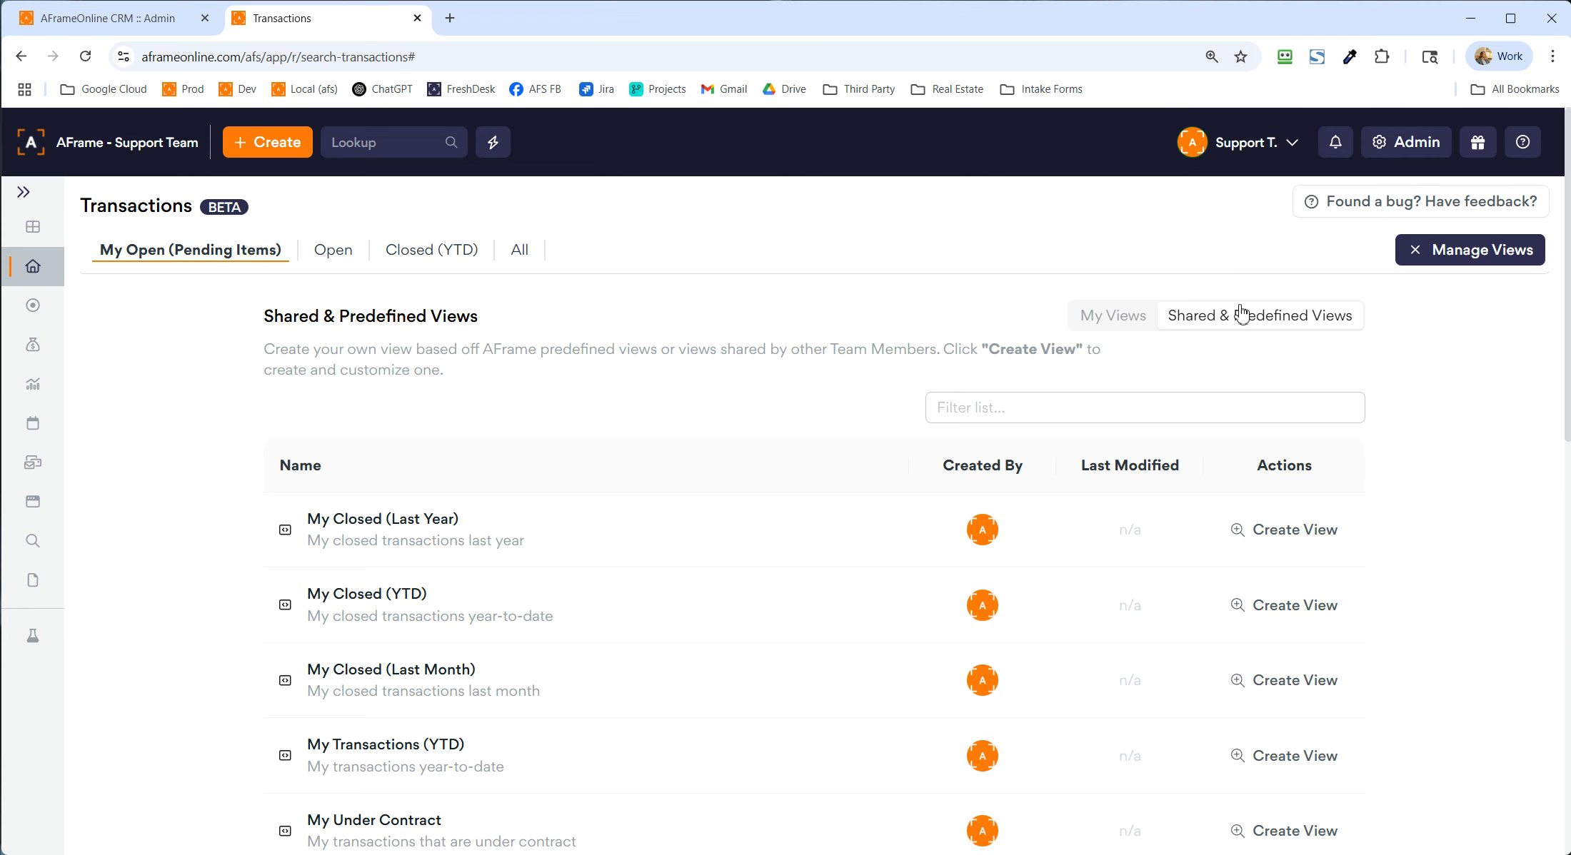
pyautogui.scroll(-5, 804, 465)
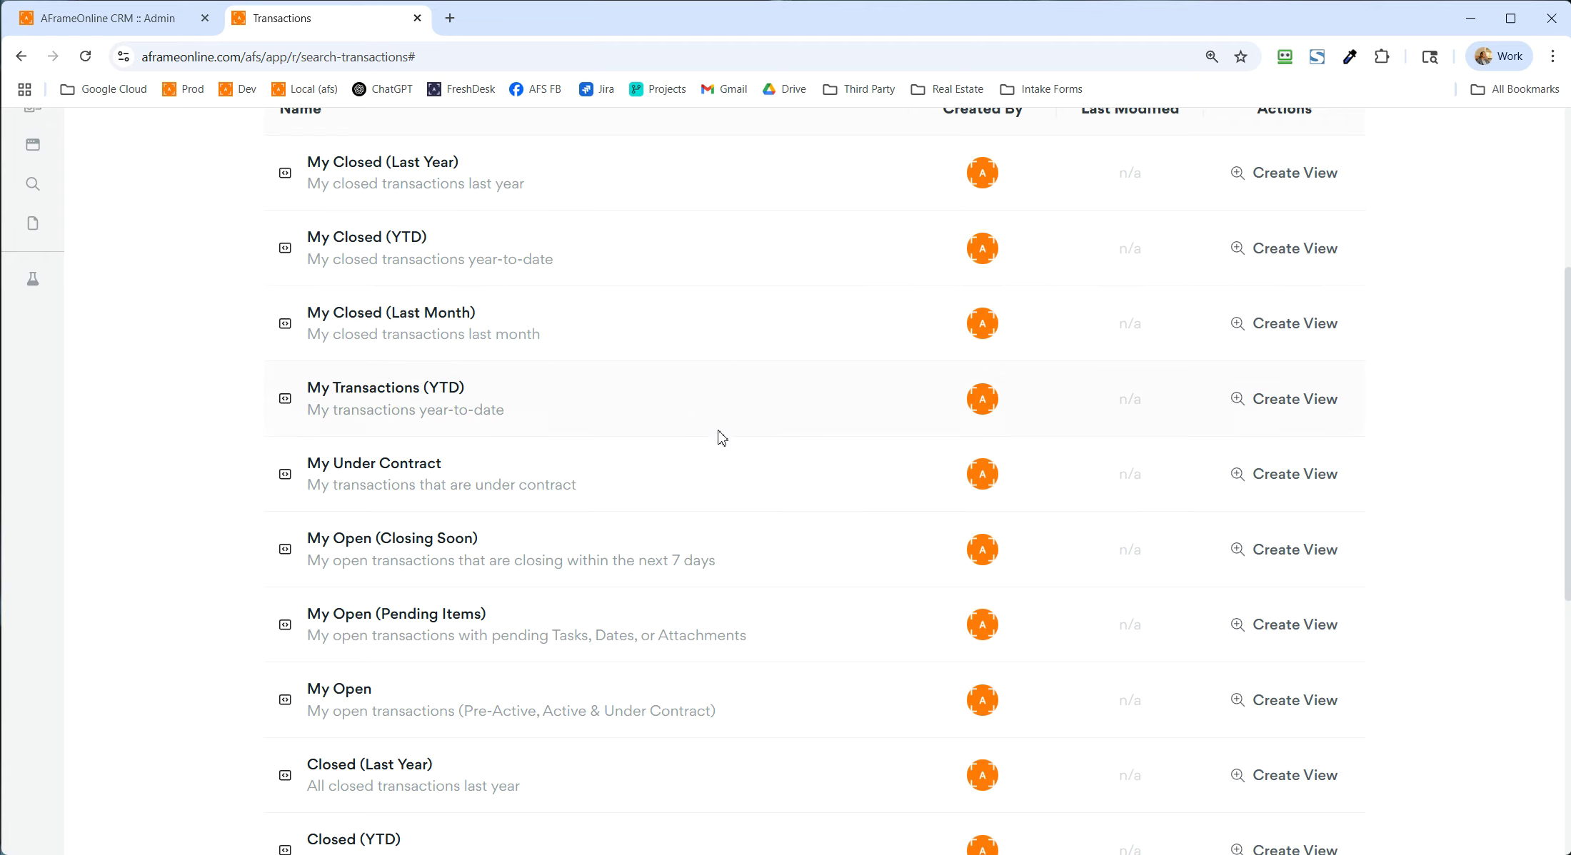
pyautogui.scroll(-5, 706, 482)
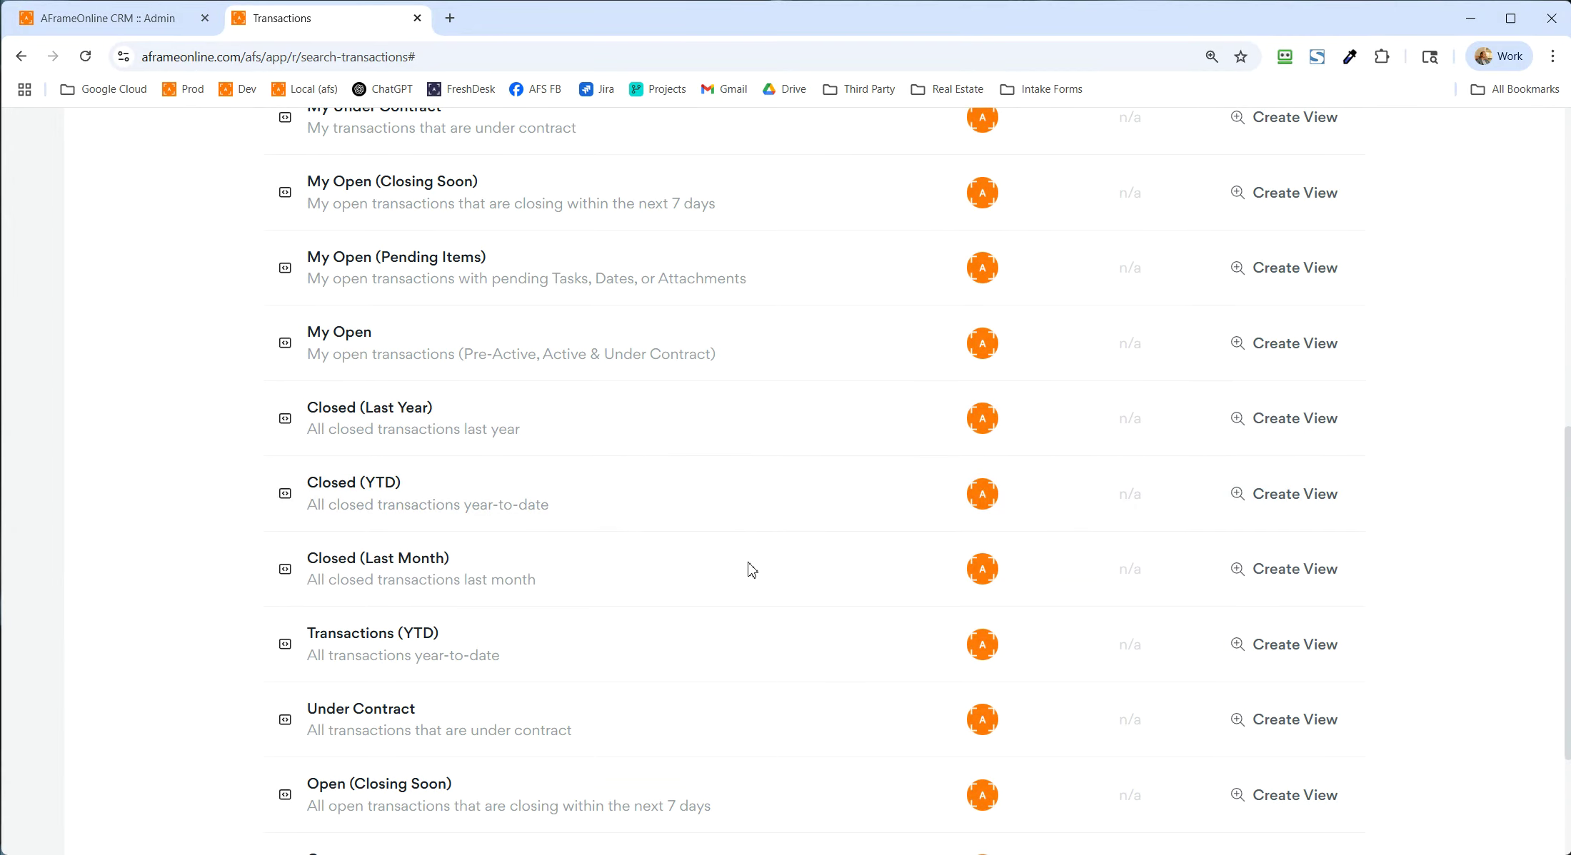
pyautogui.scroll(-3, 762, 502)
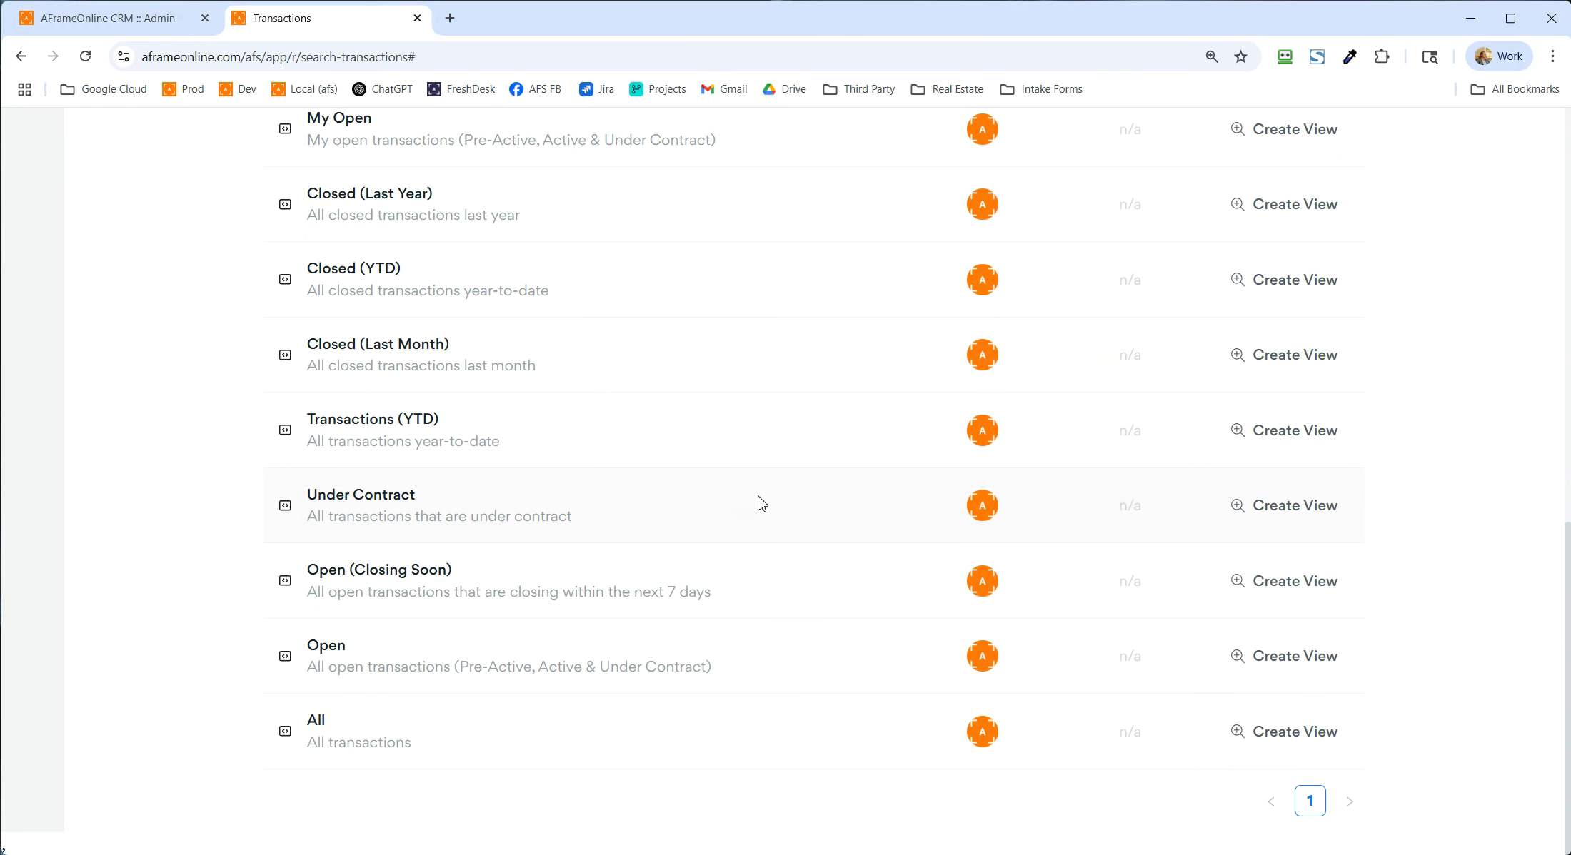
pyautogui.scroll(6, 736, 485)
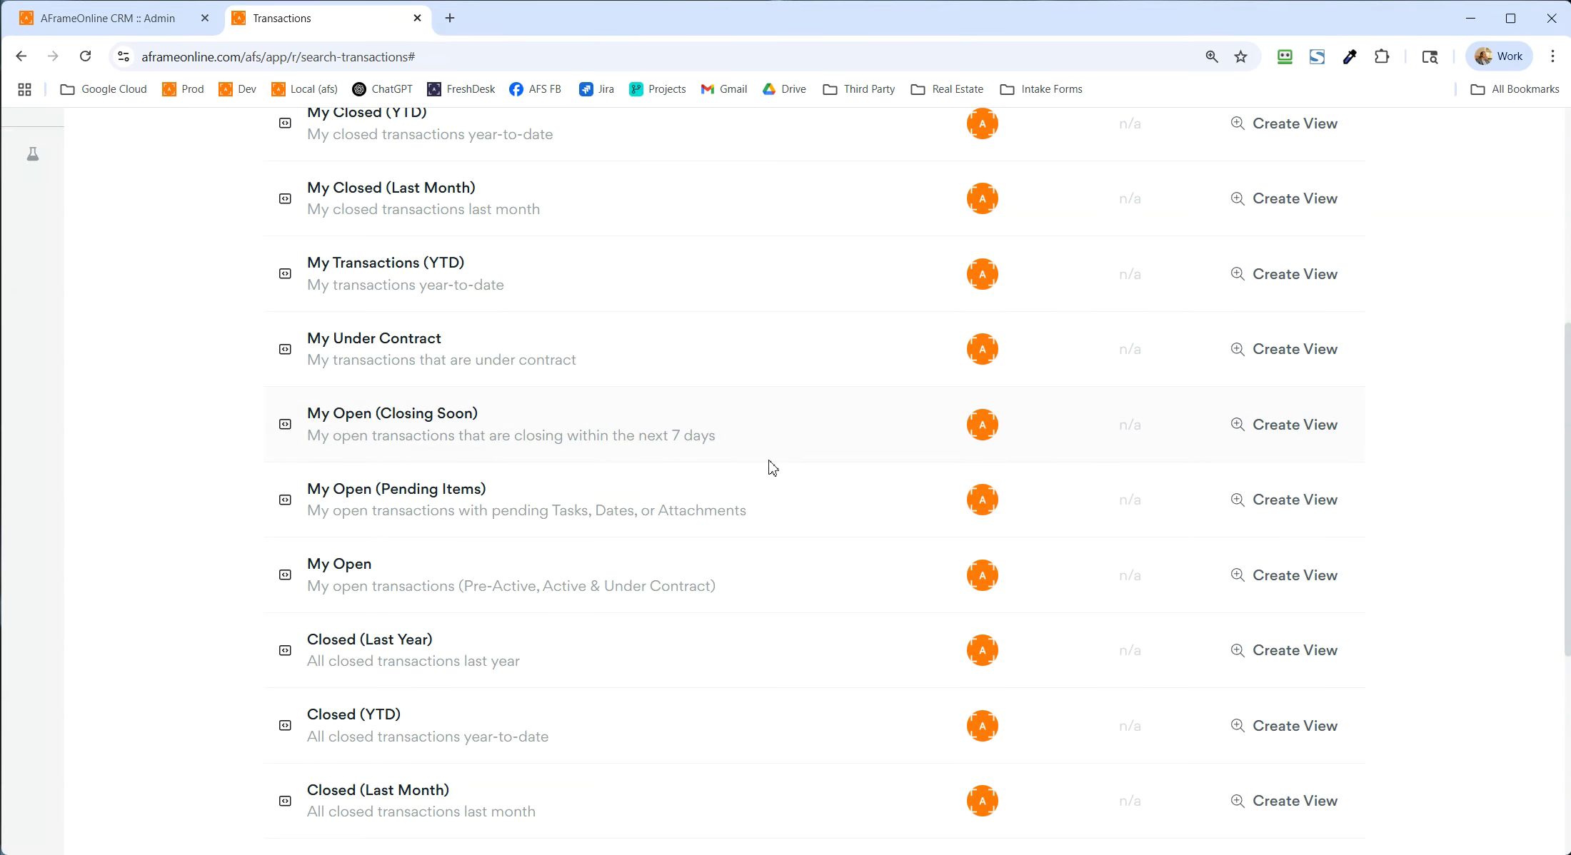
pyautogui.scroll(5, 772, 468)
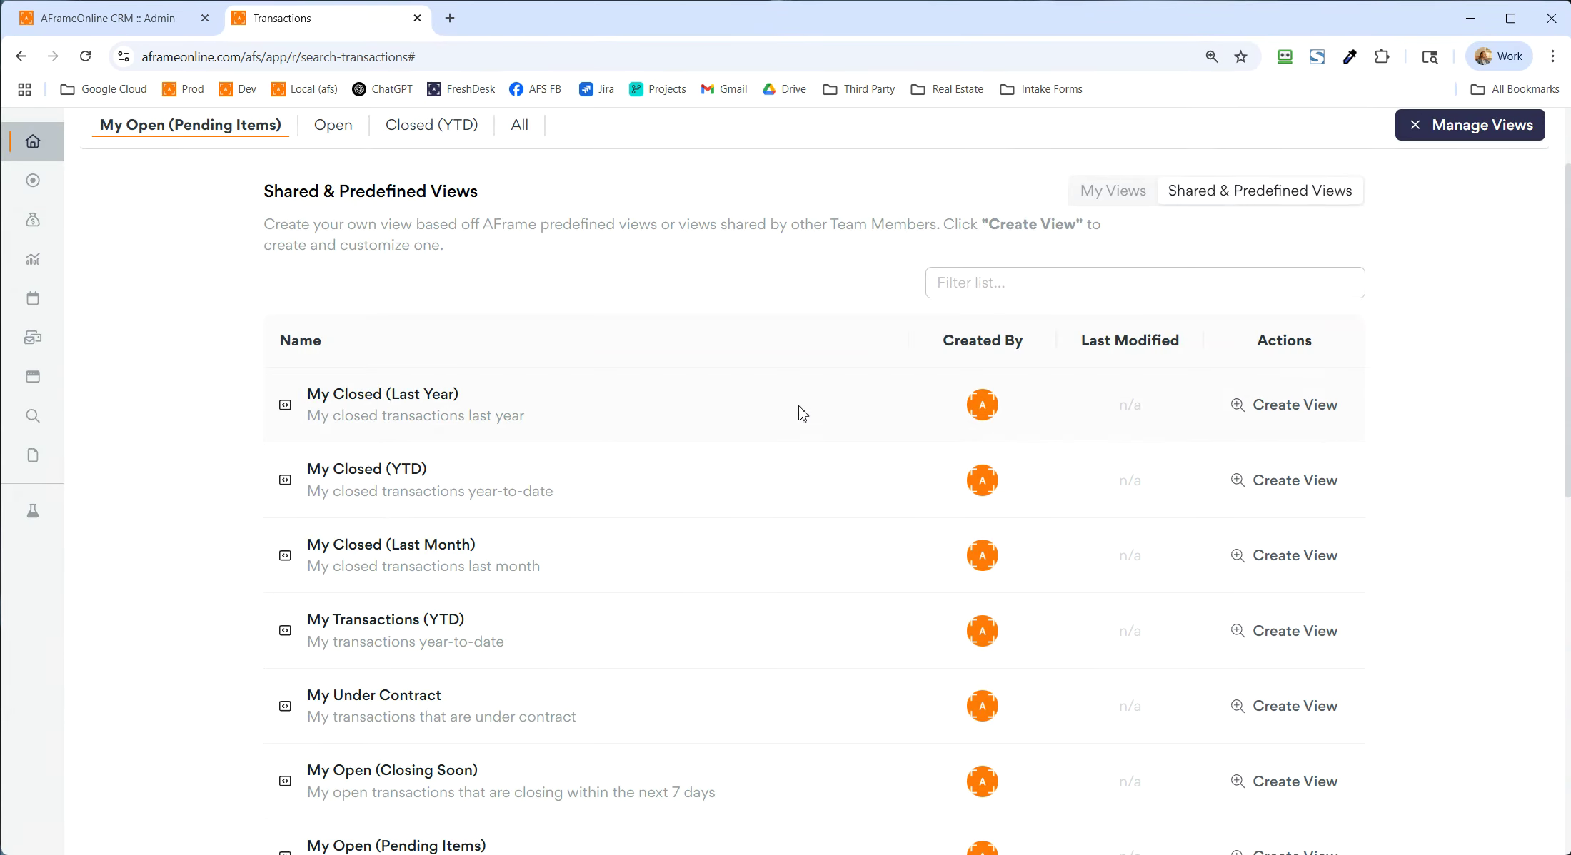
pyautogui.scroll(-2, 785, 532)
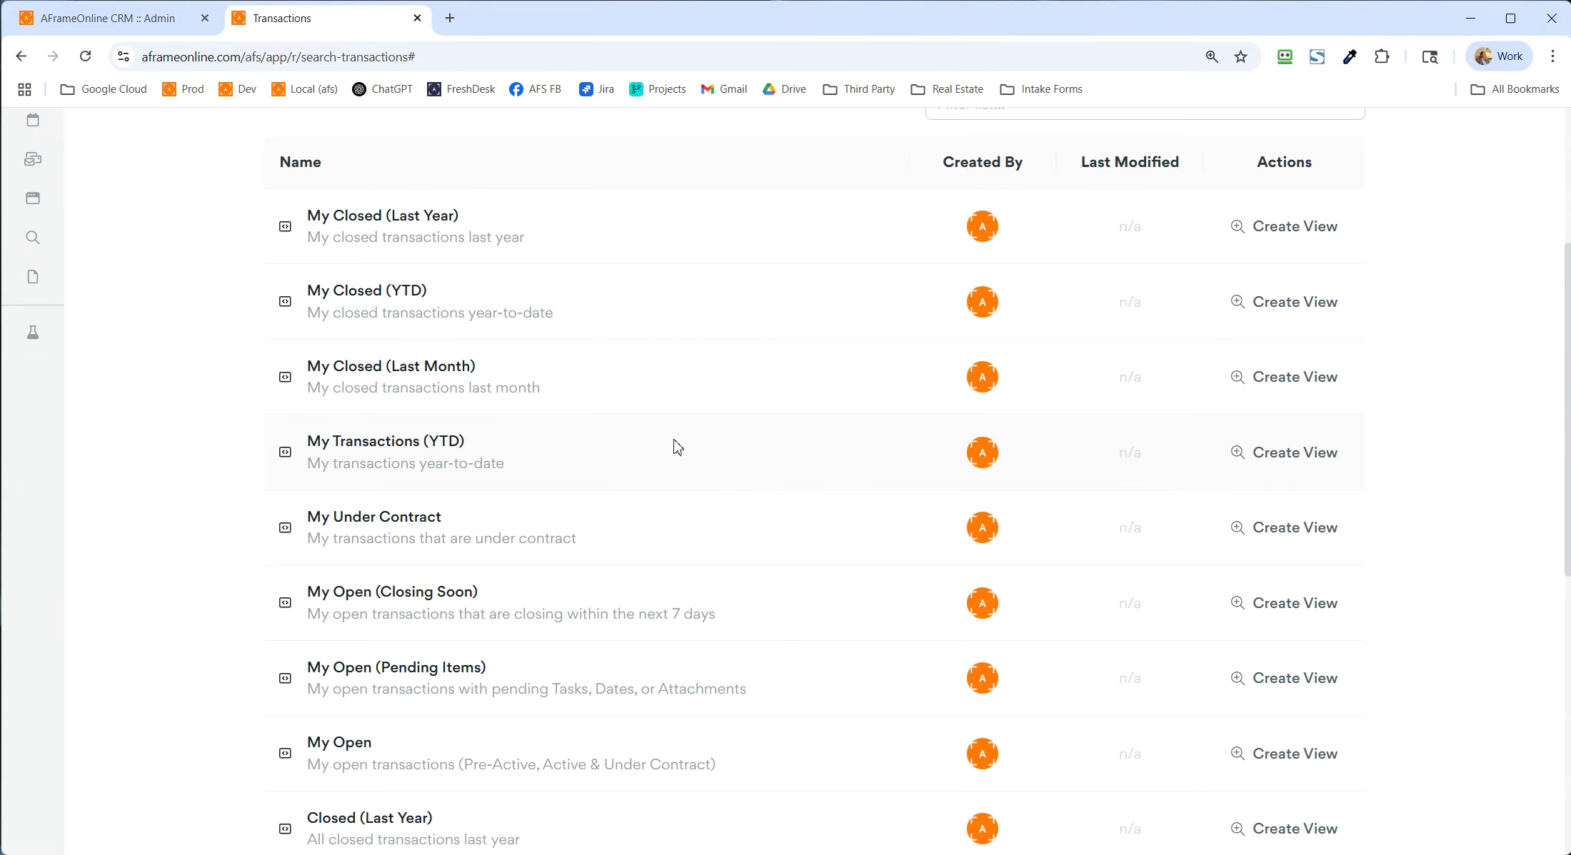
pyautogui.scroll(-3, 647, 316)
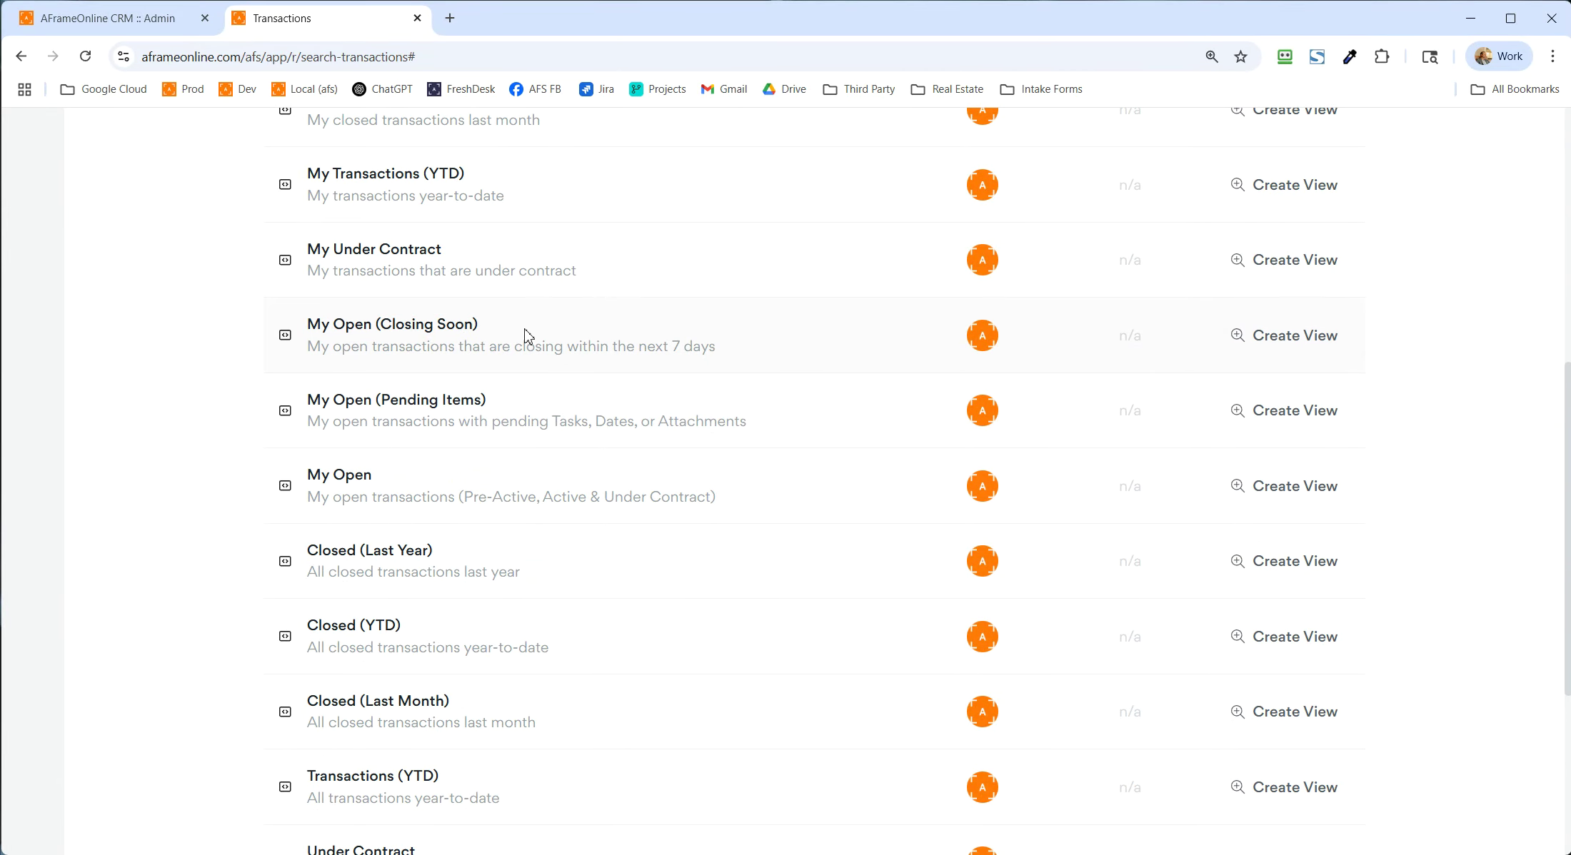
# Step: Create a view from the predefined My Open (Closing Soon) view and save it as "My Open (Closing Soon) - Custom"
pyautogui.click(1318, 334)
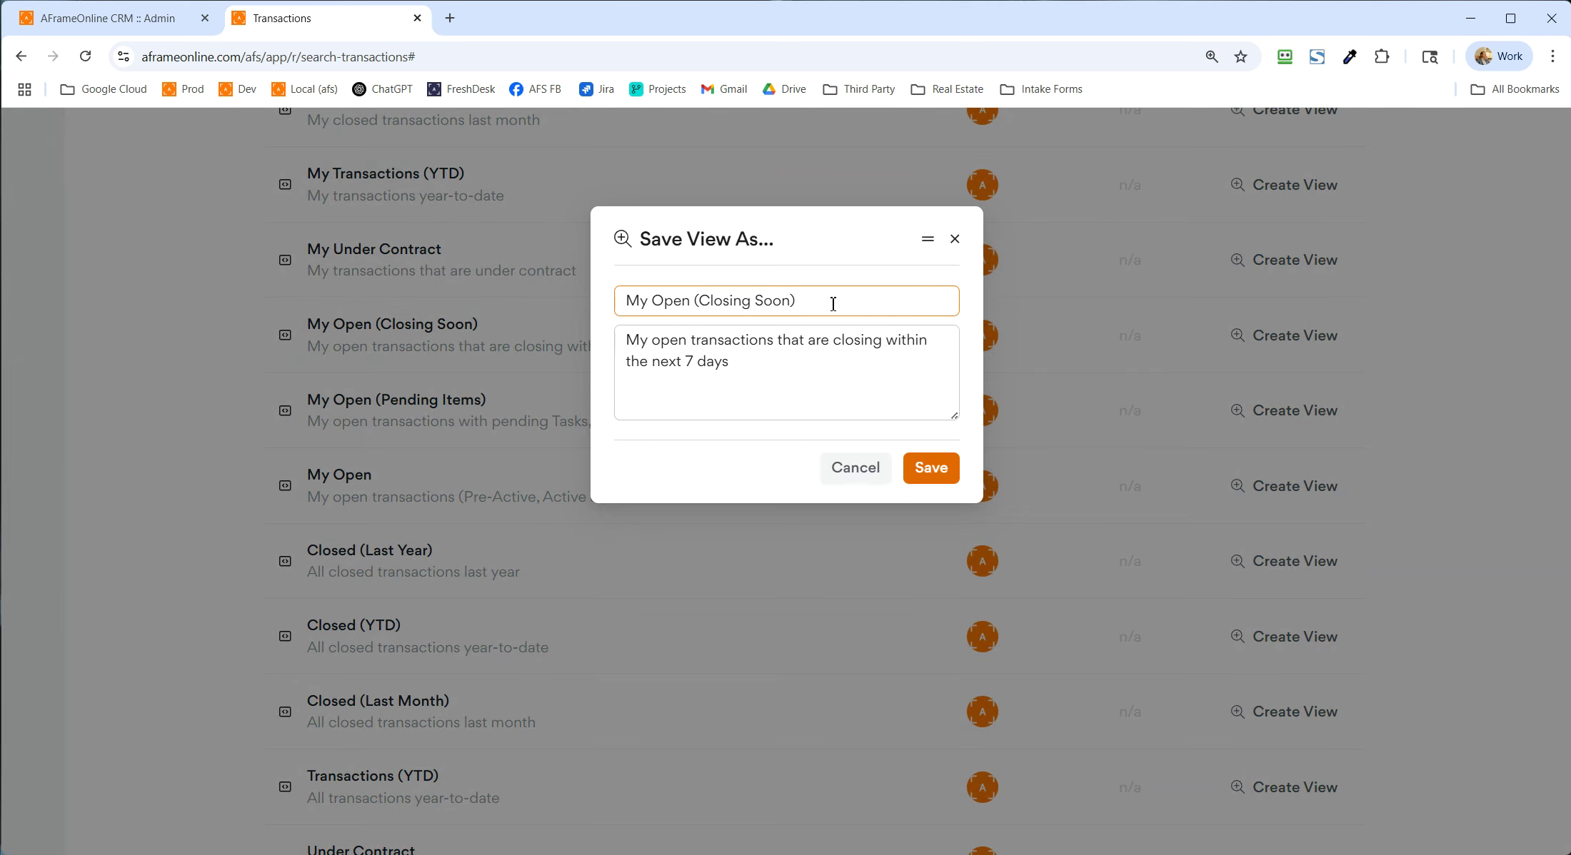
pyautogui.write('- Custom')
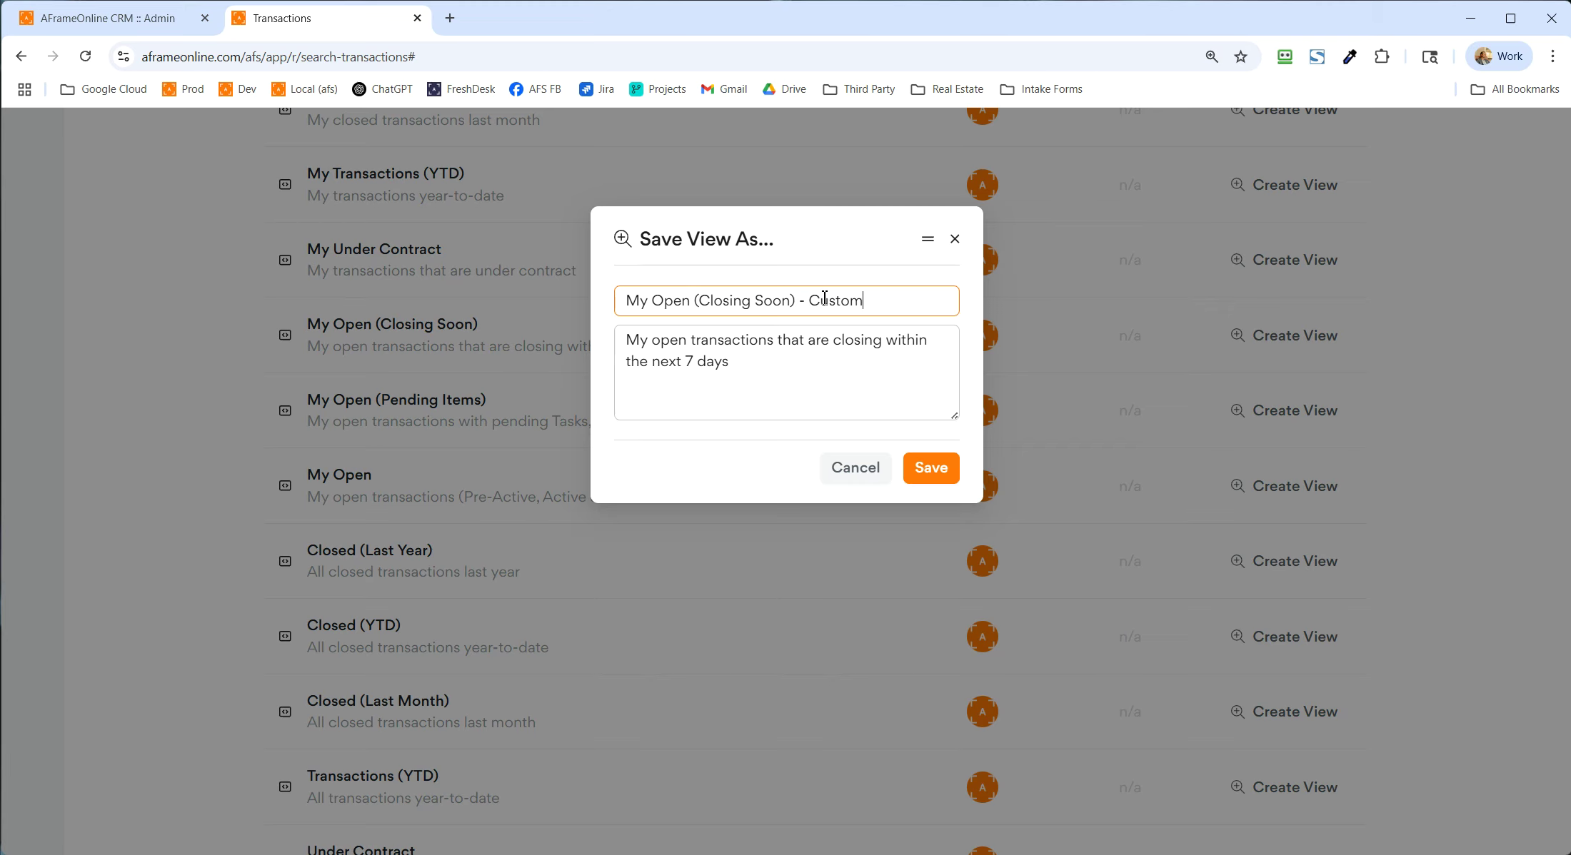
pyautogui.click(929, 468)
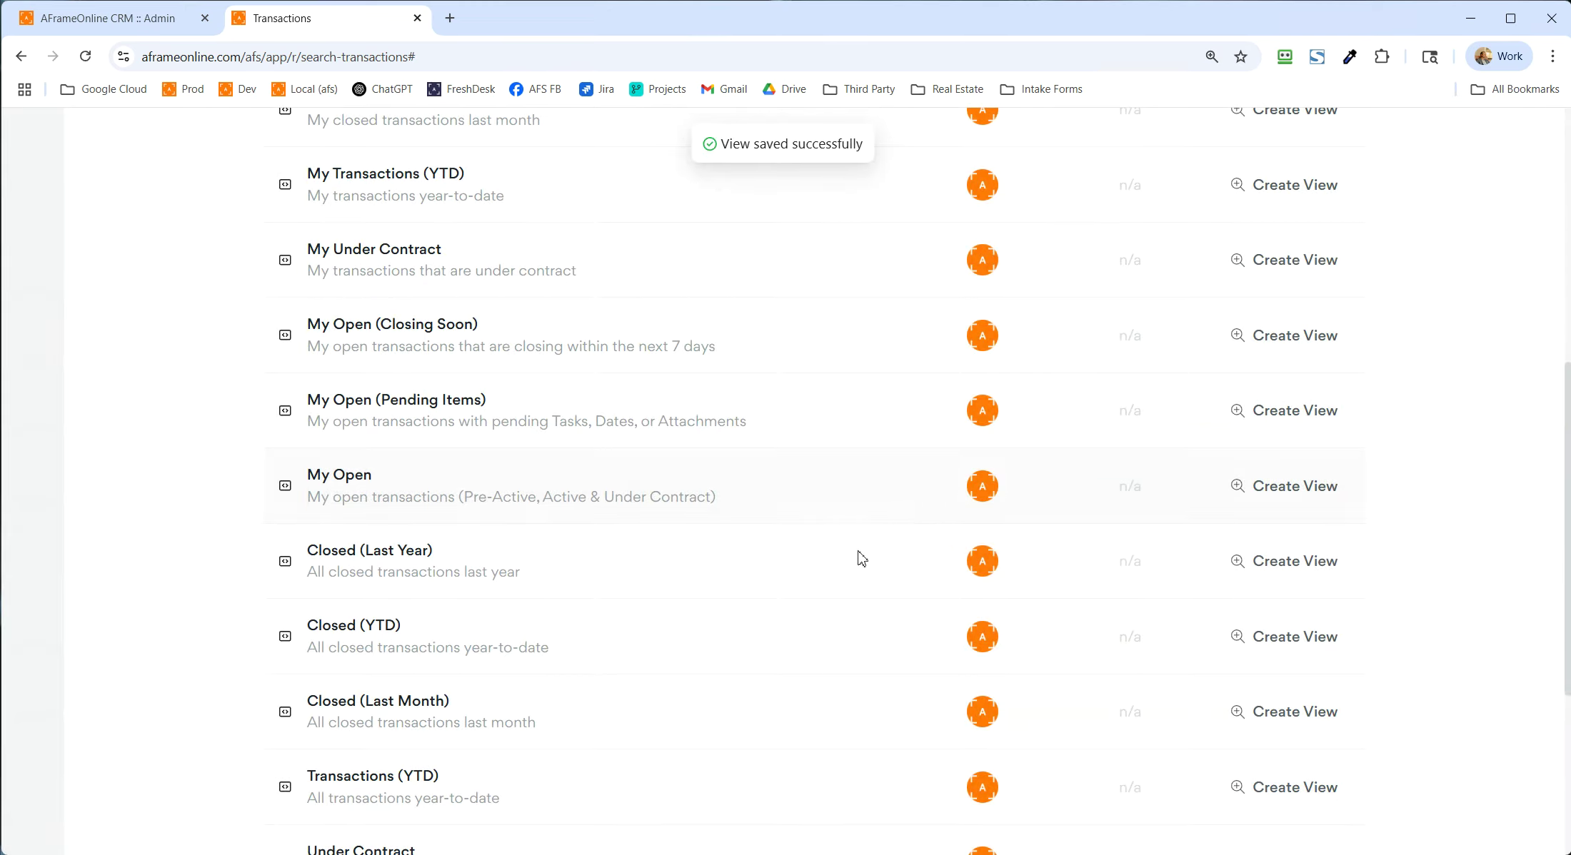
# Step: Move My Open (Closing Soon) - Custom directly below My Open (Pending Items) in the list of personal views
pyautogui.click(1112, 315)
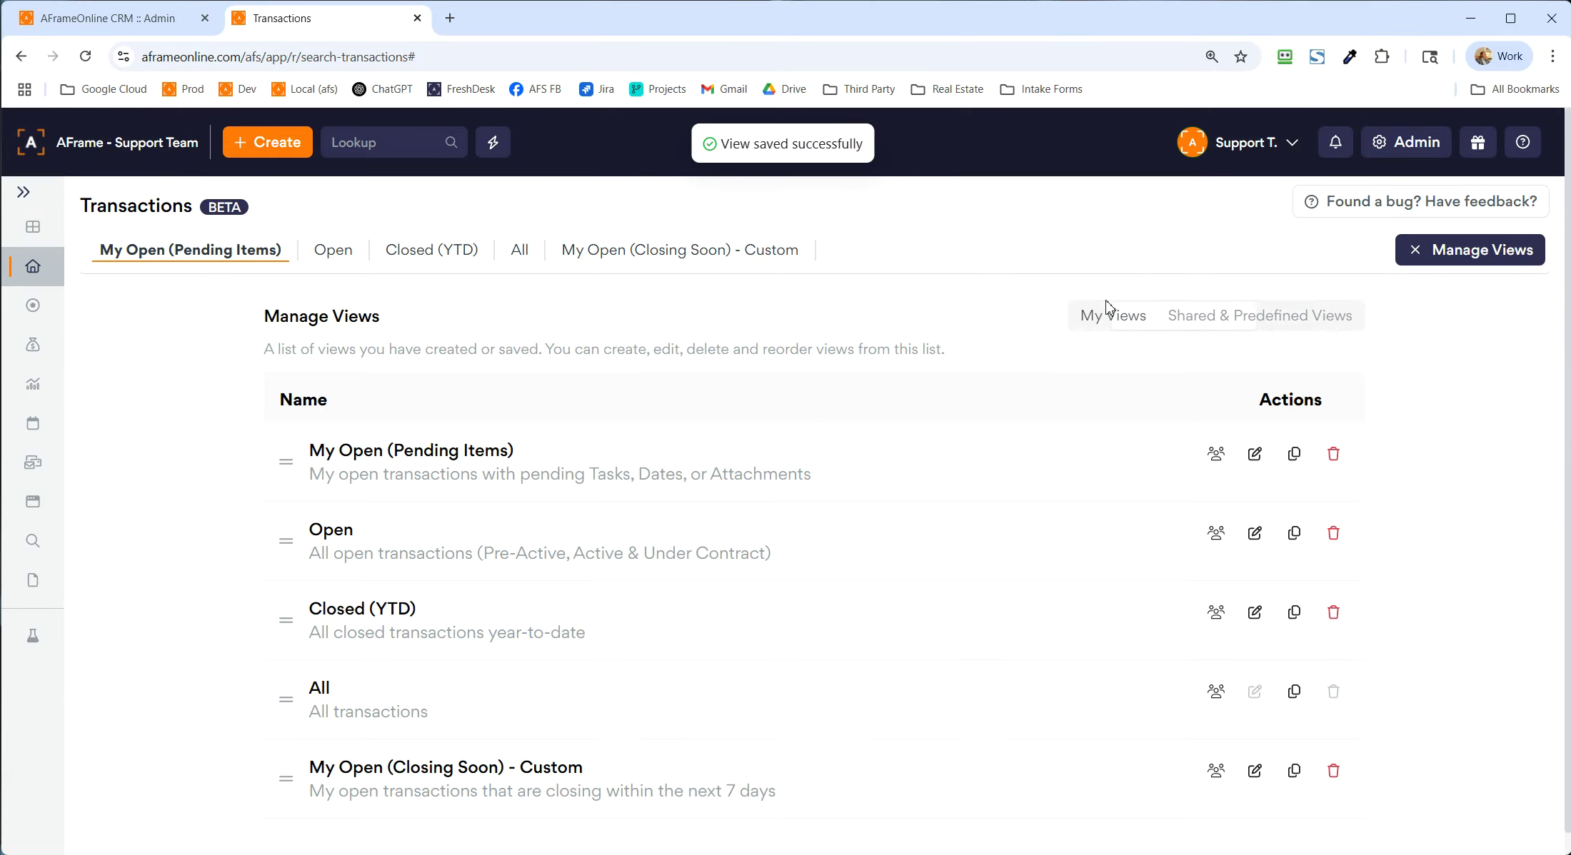
pyautogui.scroll(-1, 334, 764)
pyautogui.moveTo(284, 755); pyautogui.dragTo(249, 523)
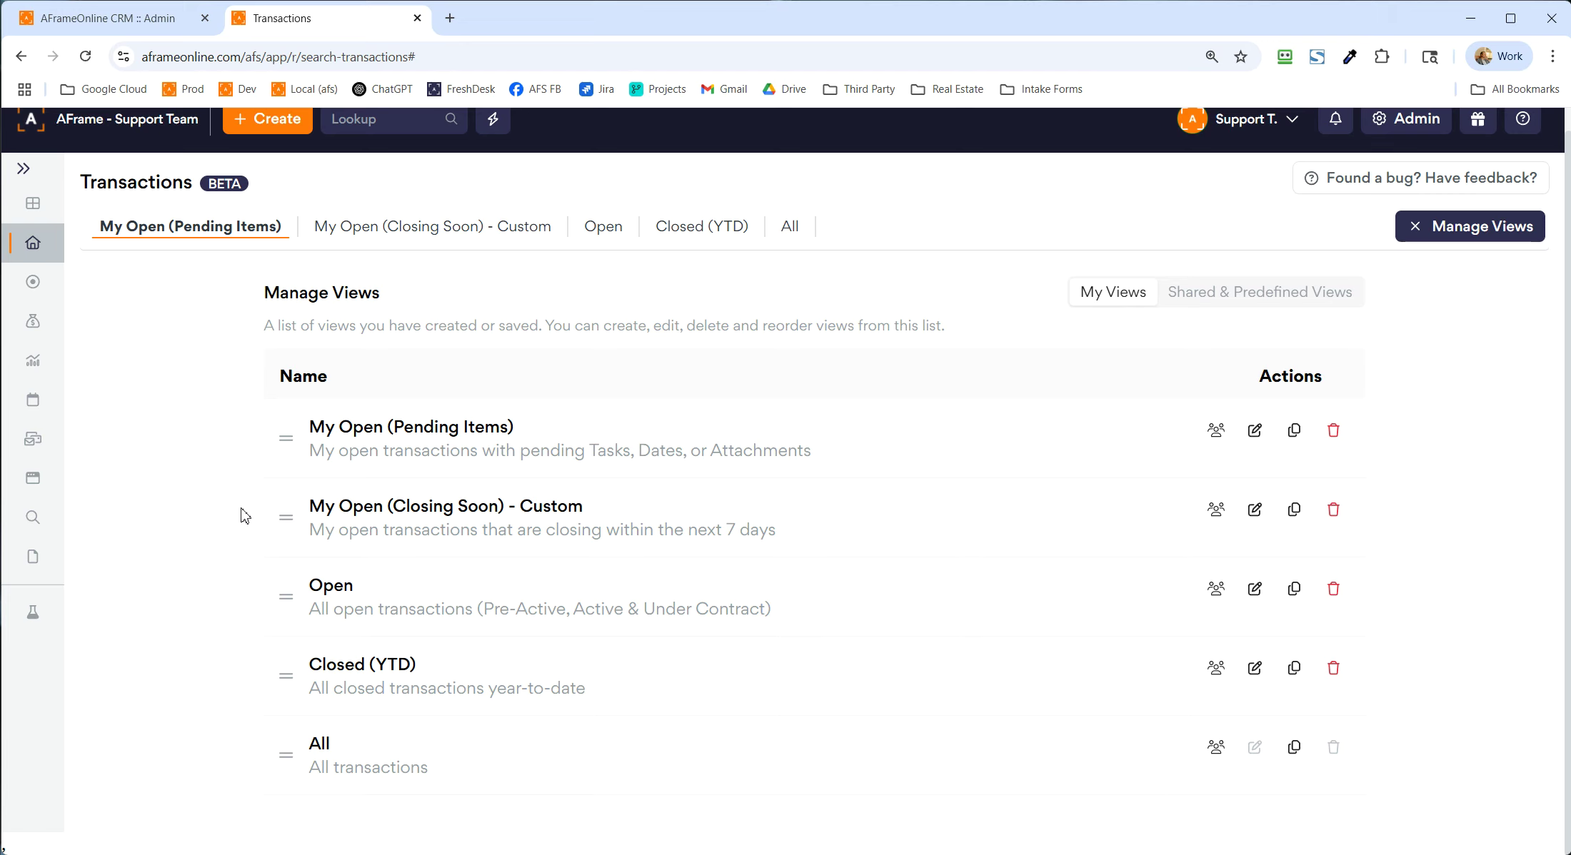
# Step: Open the My Open (Closing Soon) - Custom view and show its filters down to Closing Date
pyautogui.click(389, 228)
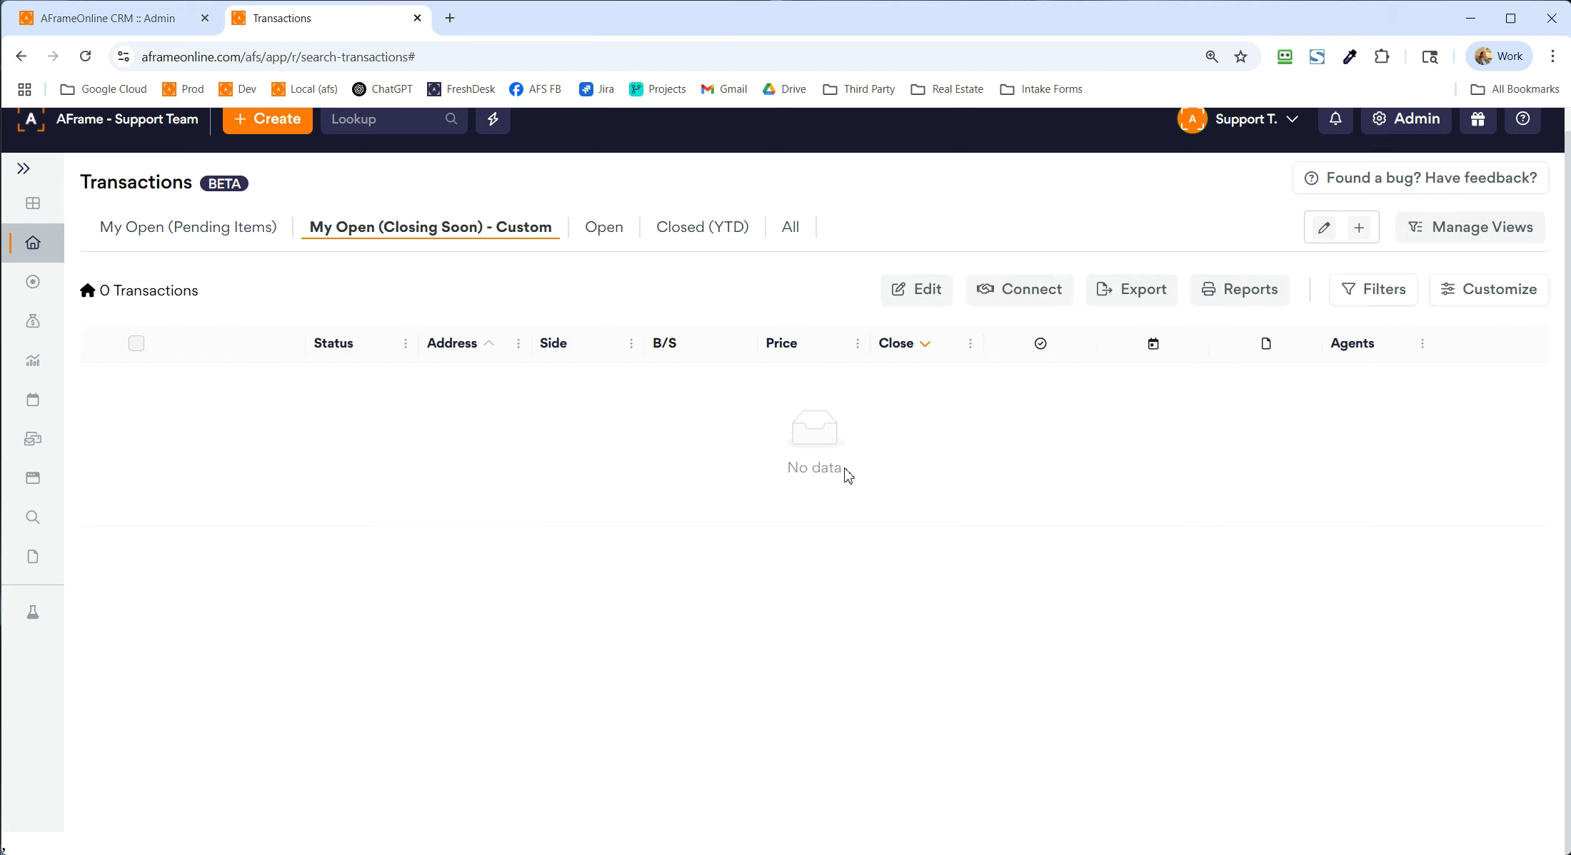
pyautogui.click(1373, 290)
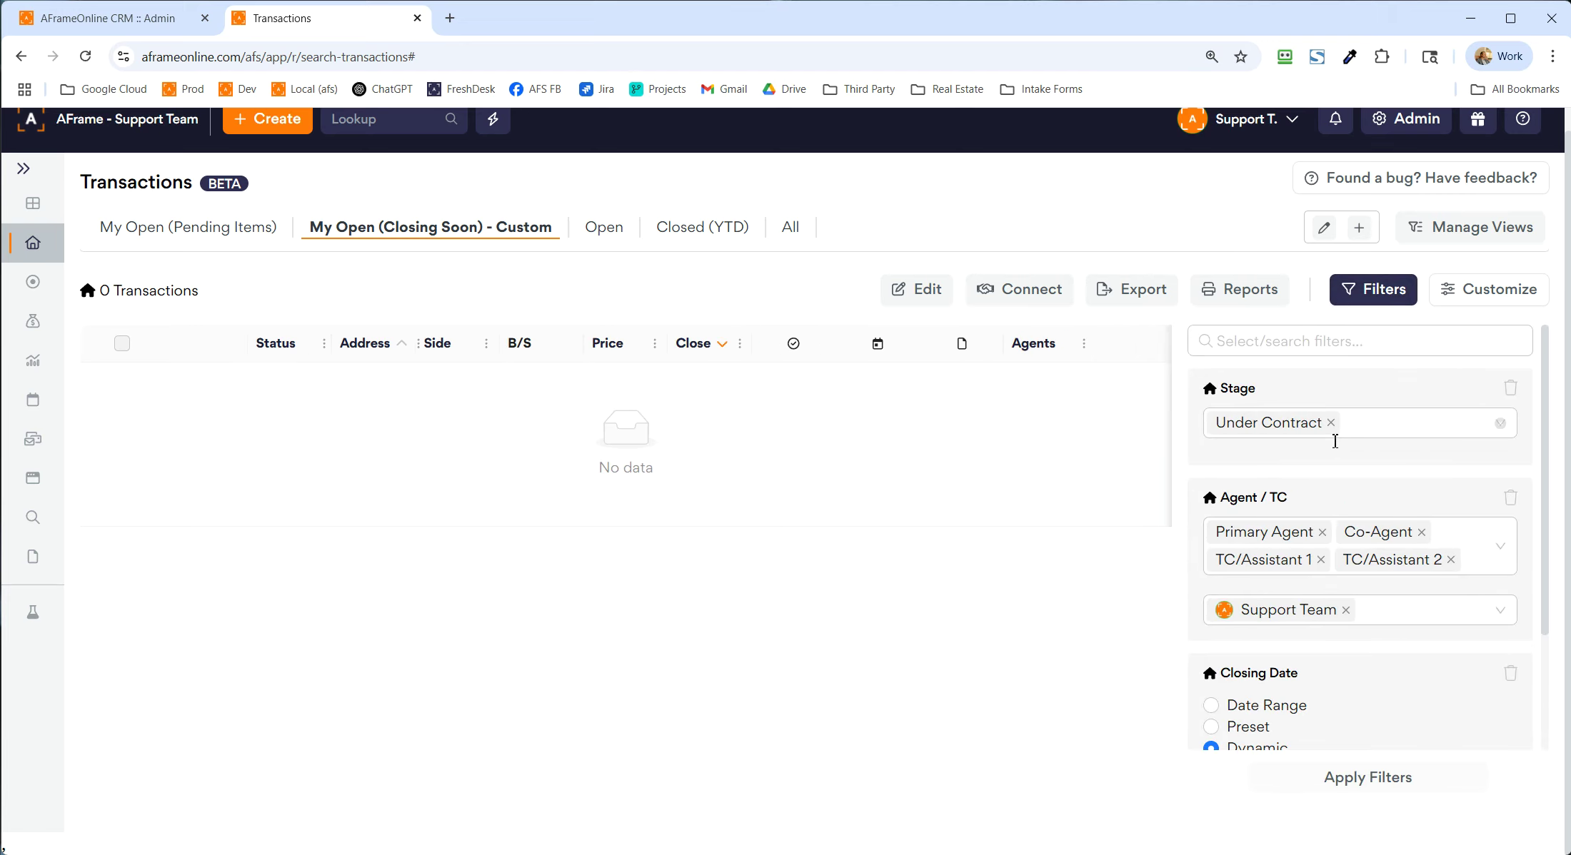
pyautogui.scroll(-2, 1301, 477)
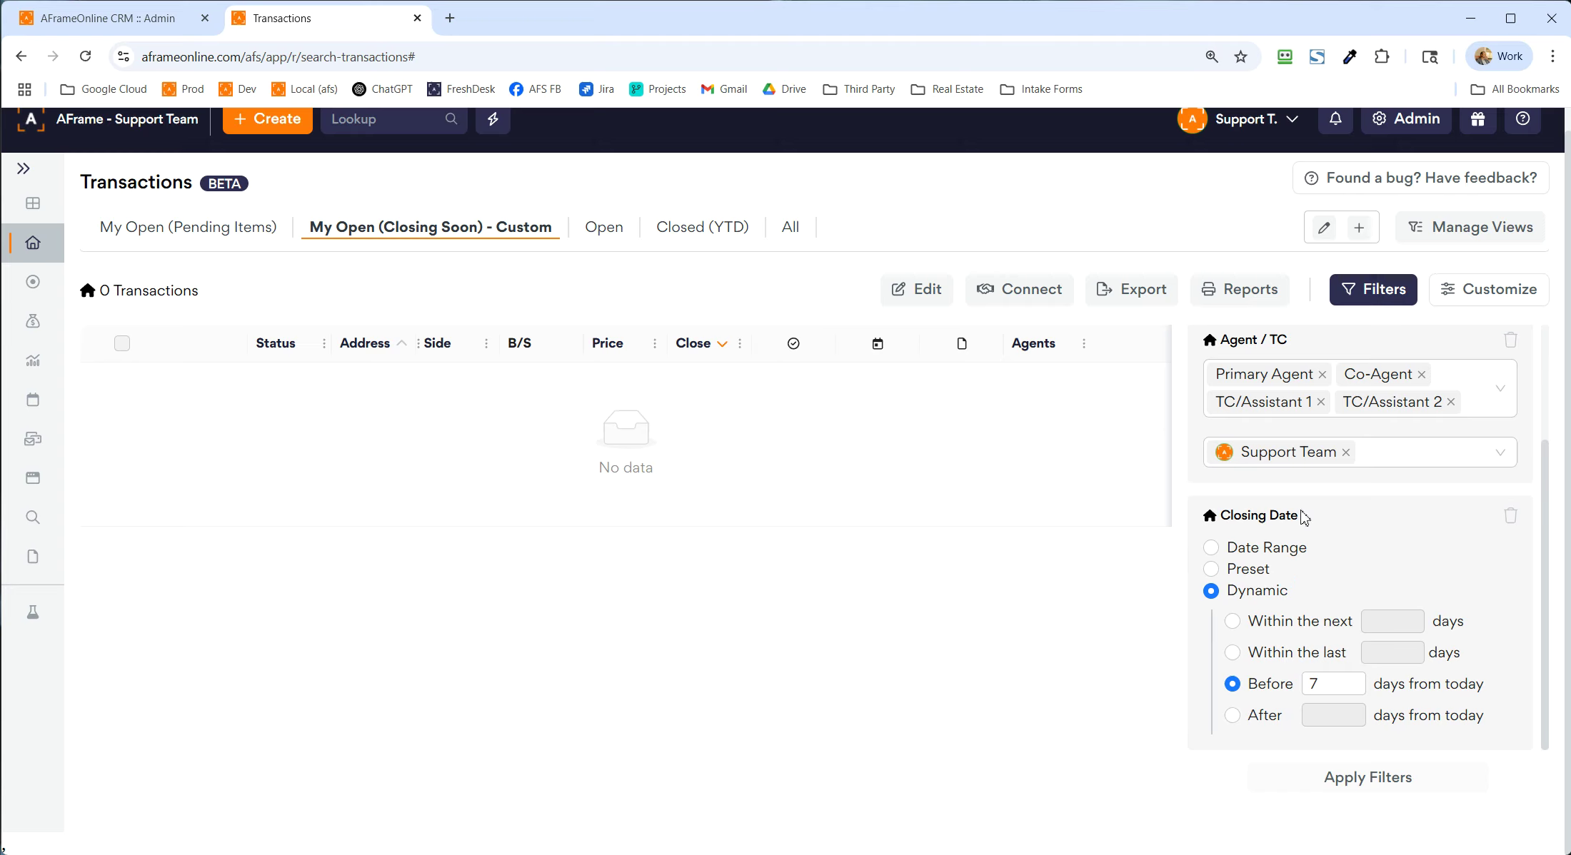
# Step: Examine the Date Range, Preset and Dynamic options of the Closing Date filter, including the list of preset periods
pyautogui.click(1212, 548)
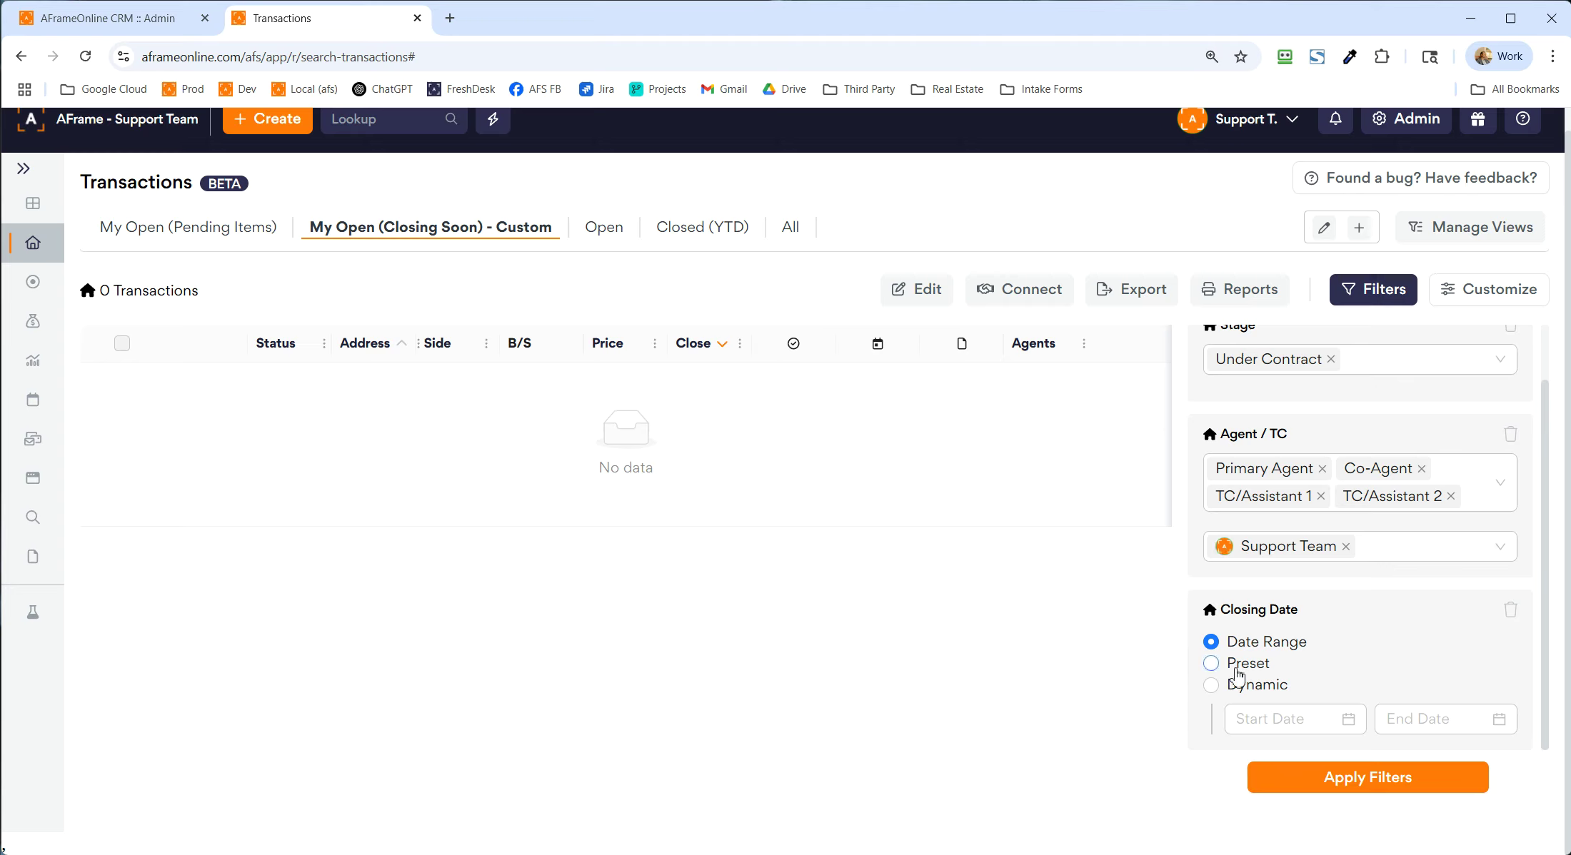
pyautogui.click(1214, 669)
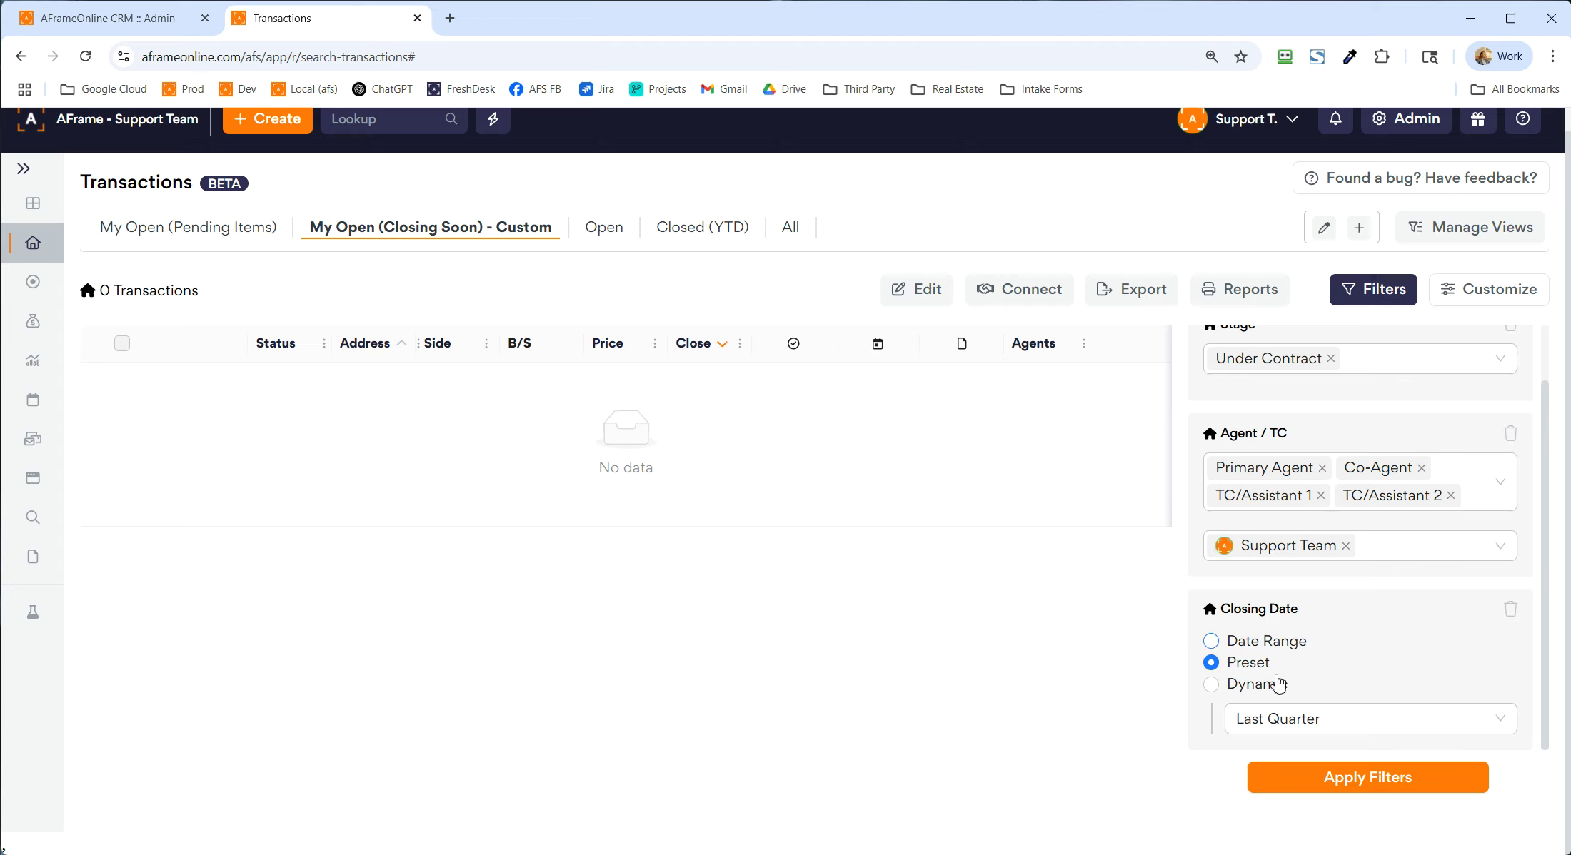
pyautogui.click(1334, 732)
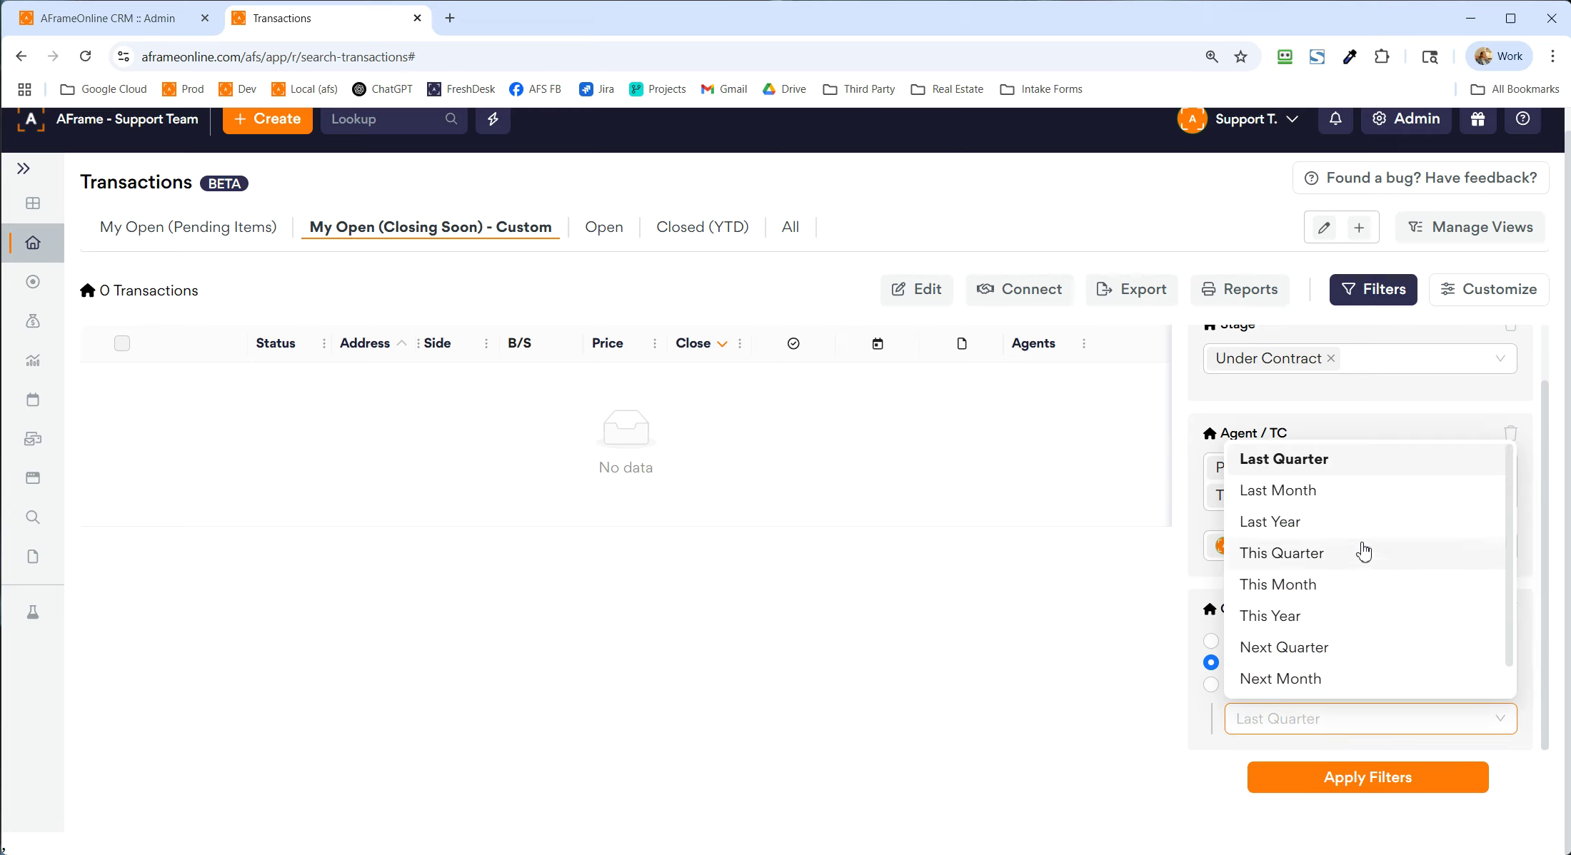
pyautogui.scroll(-1, 1362, 575)
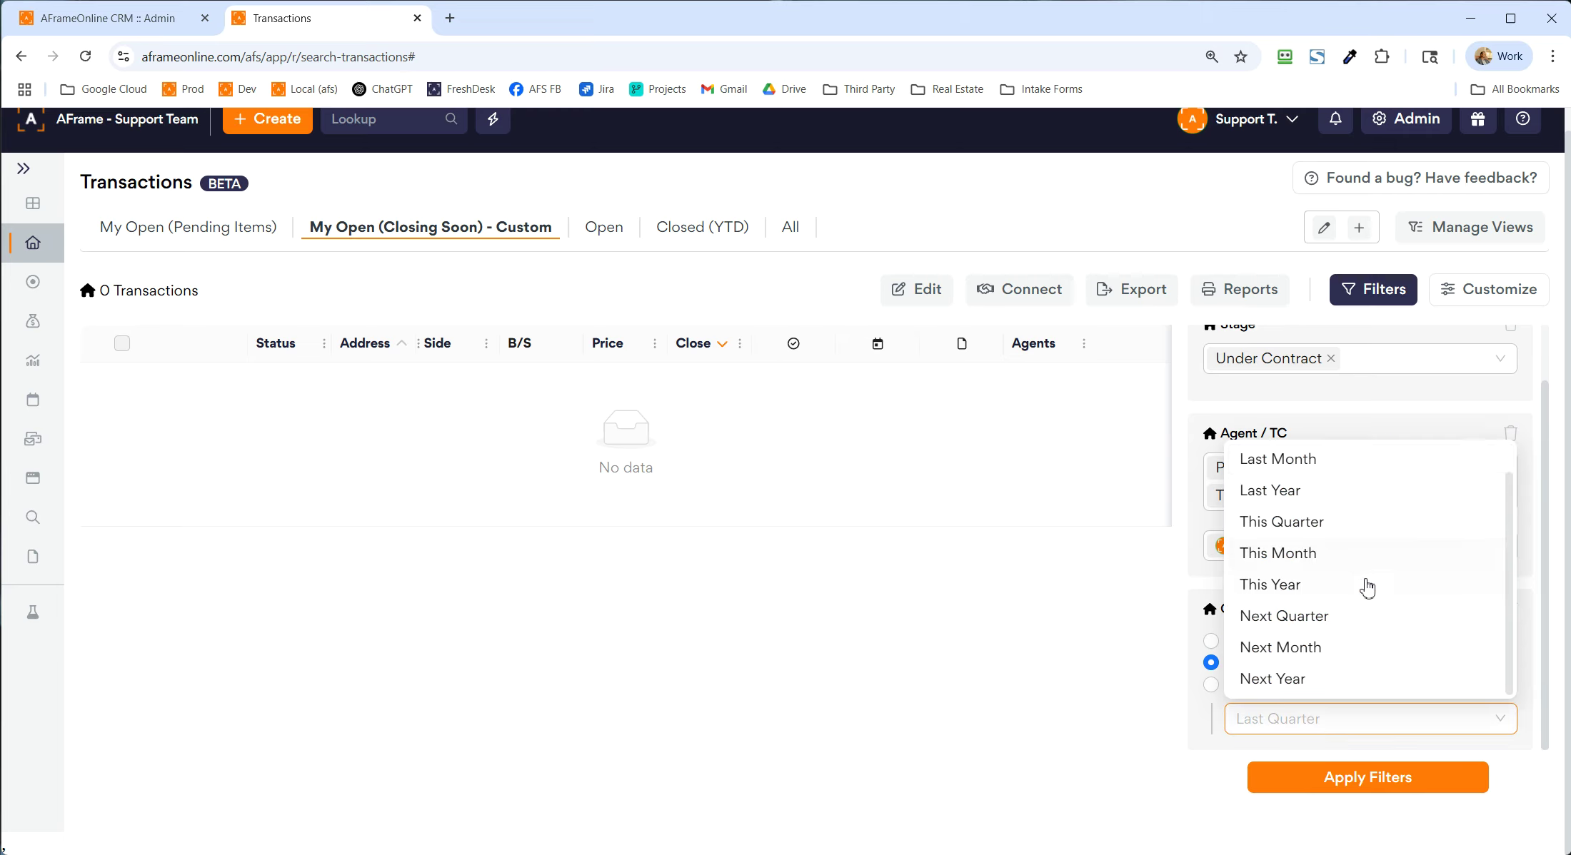
pyautogui.click(1071, 691)
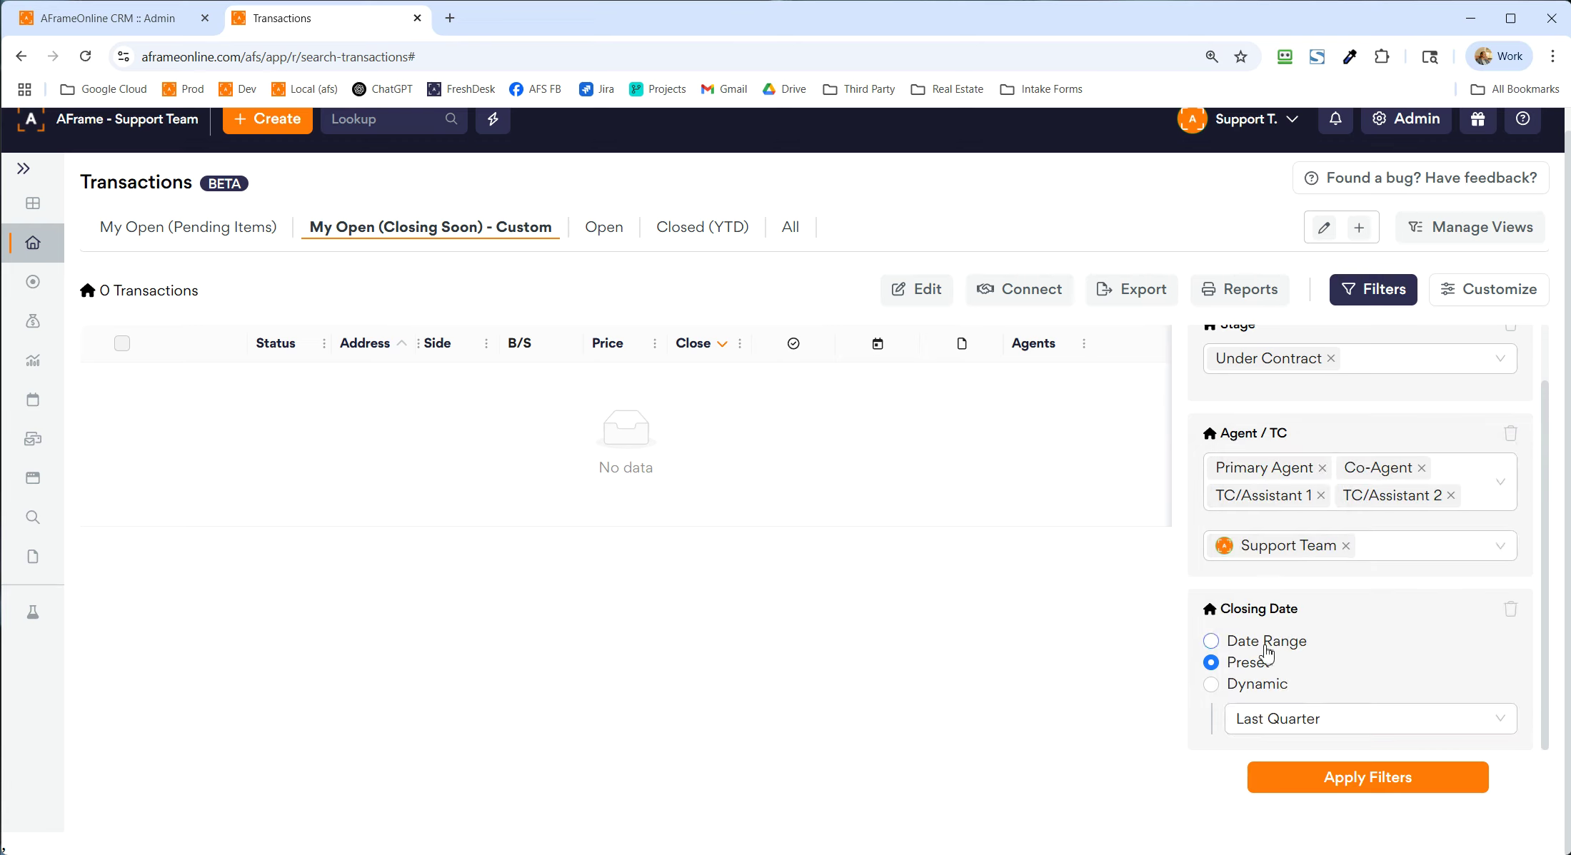
pyautogui.click(1212, 686)
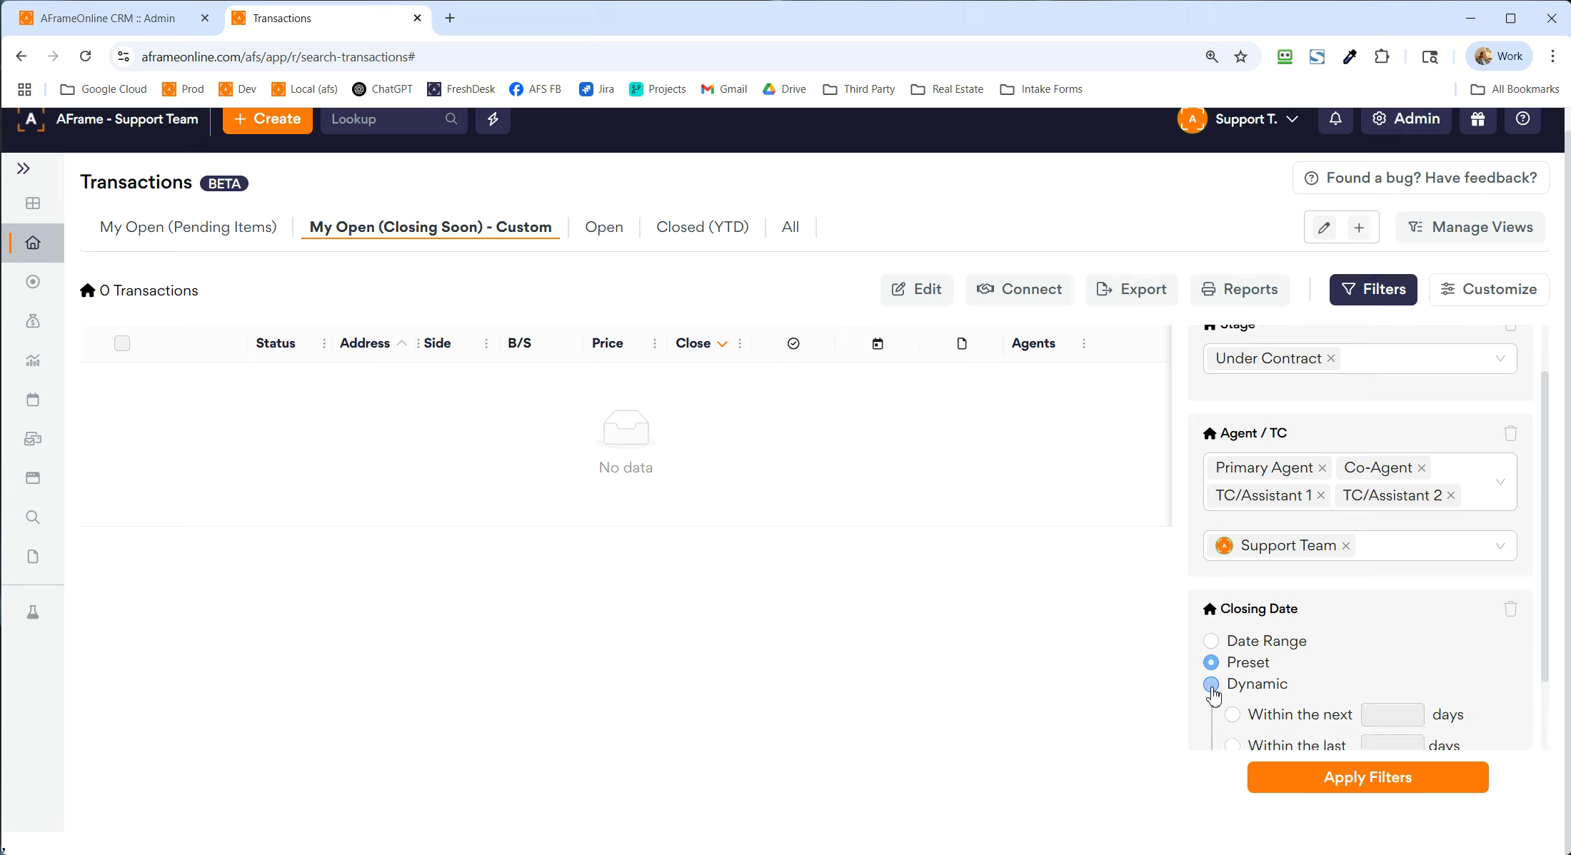
pyautogui.scroll(-1, 1257, 649)
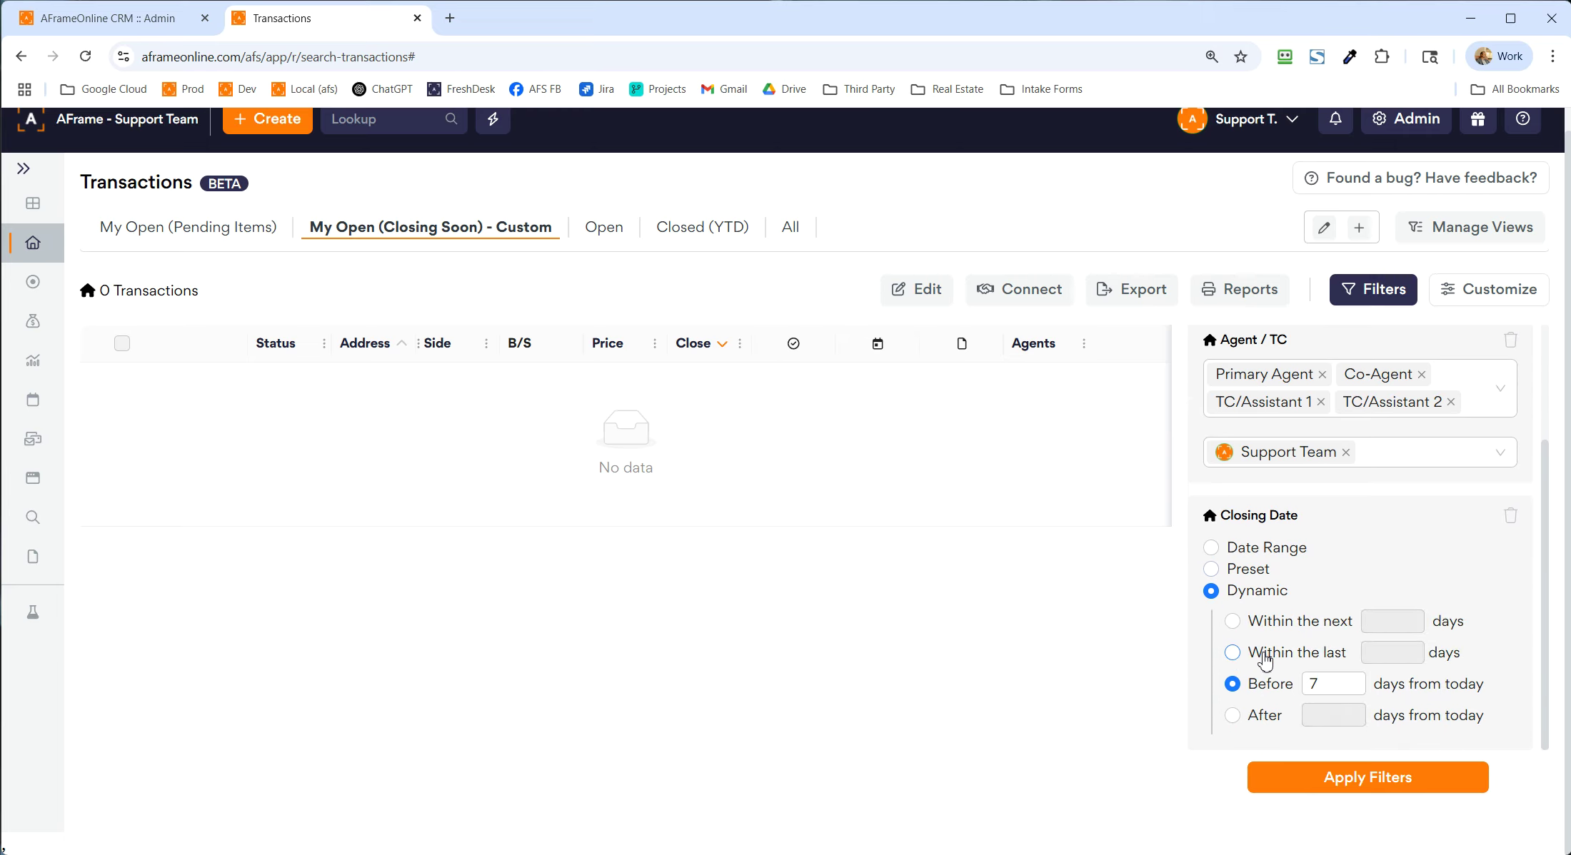
# Step: Try a dynamic Closing Date filter within the next 5 days, and switch it to before 5 days from today
pyautogui.click(1241, 623)
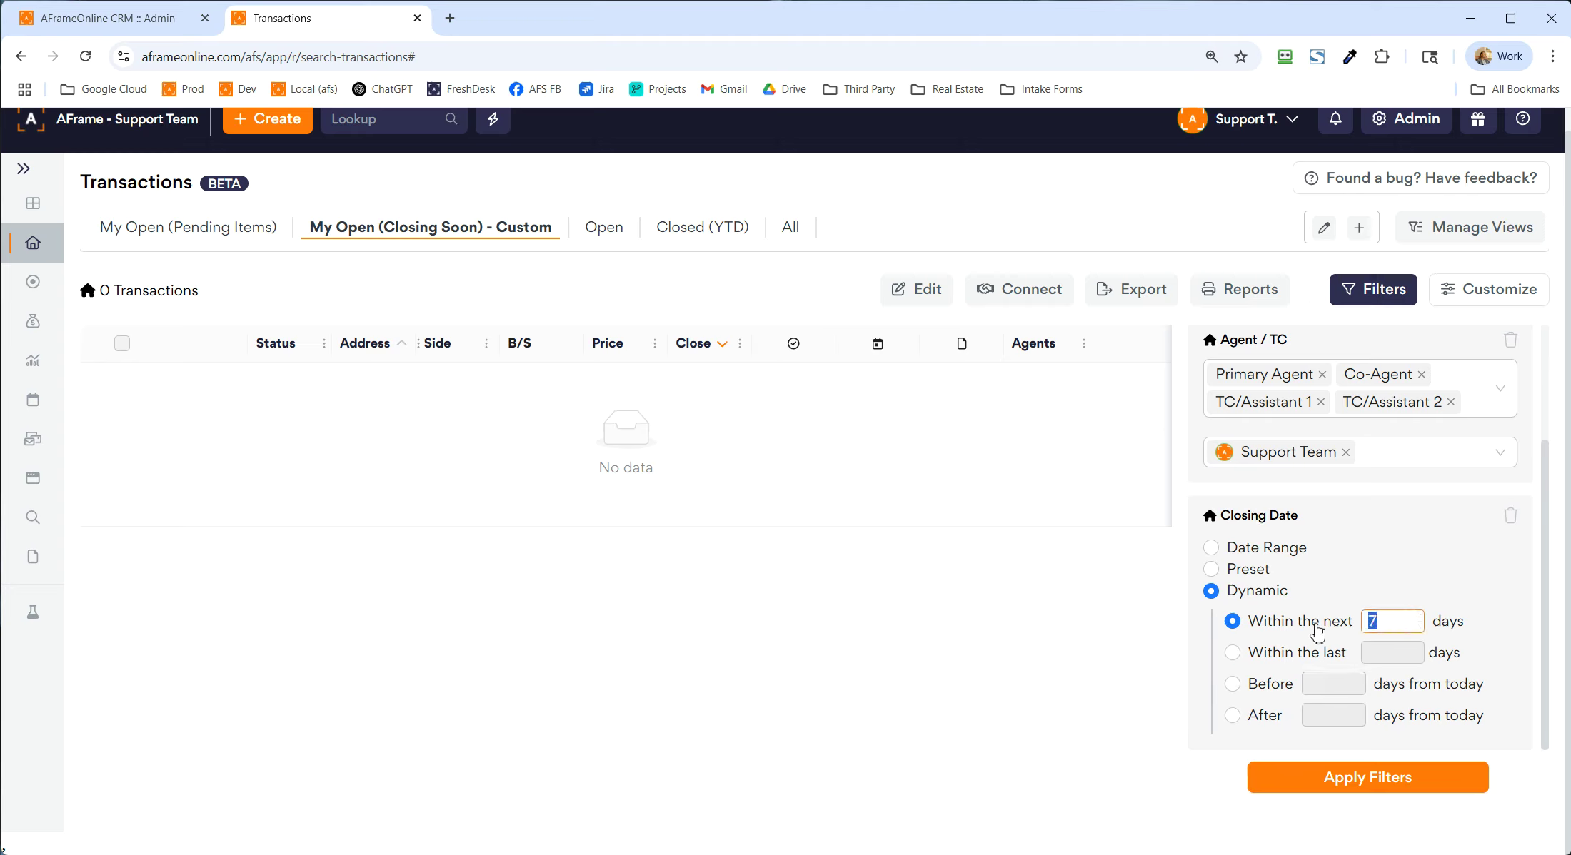
pyautogui.write('5')
pyautogui.click(1231, 687)
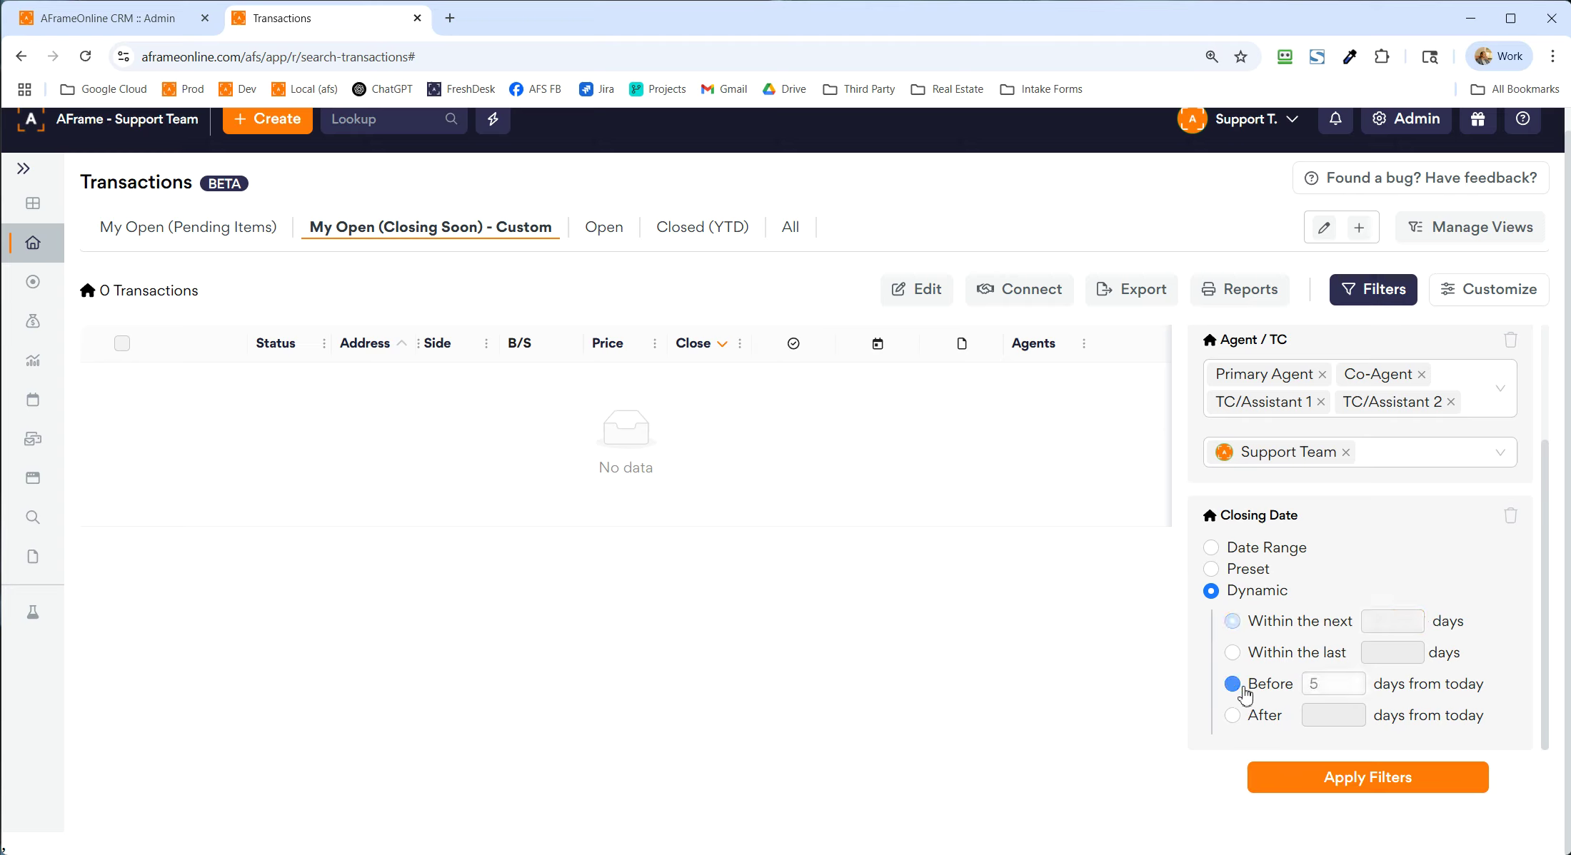
pyautogui.click(1346, 680)
pyautogui.click(1345, 679)
# Step: Remove the Closing Date filter and the Under Contract stage, apply the filters and save the changes to the custom view
pyautogui.click(1510, 516)
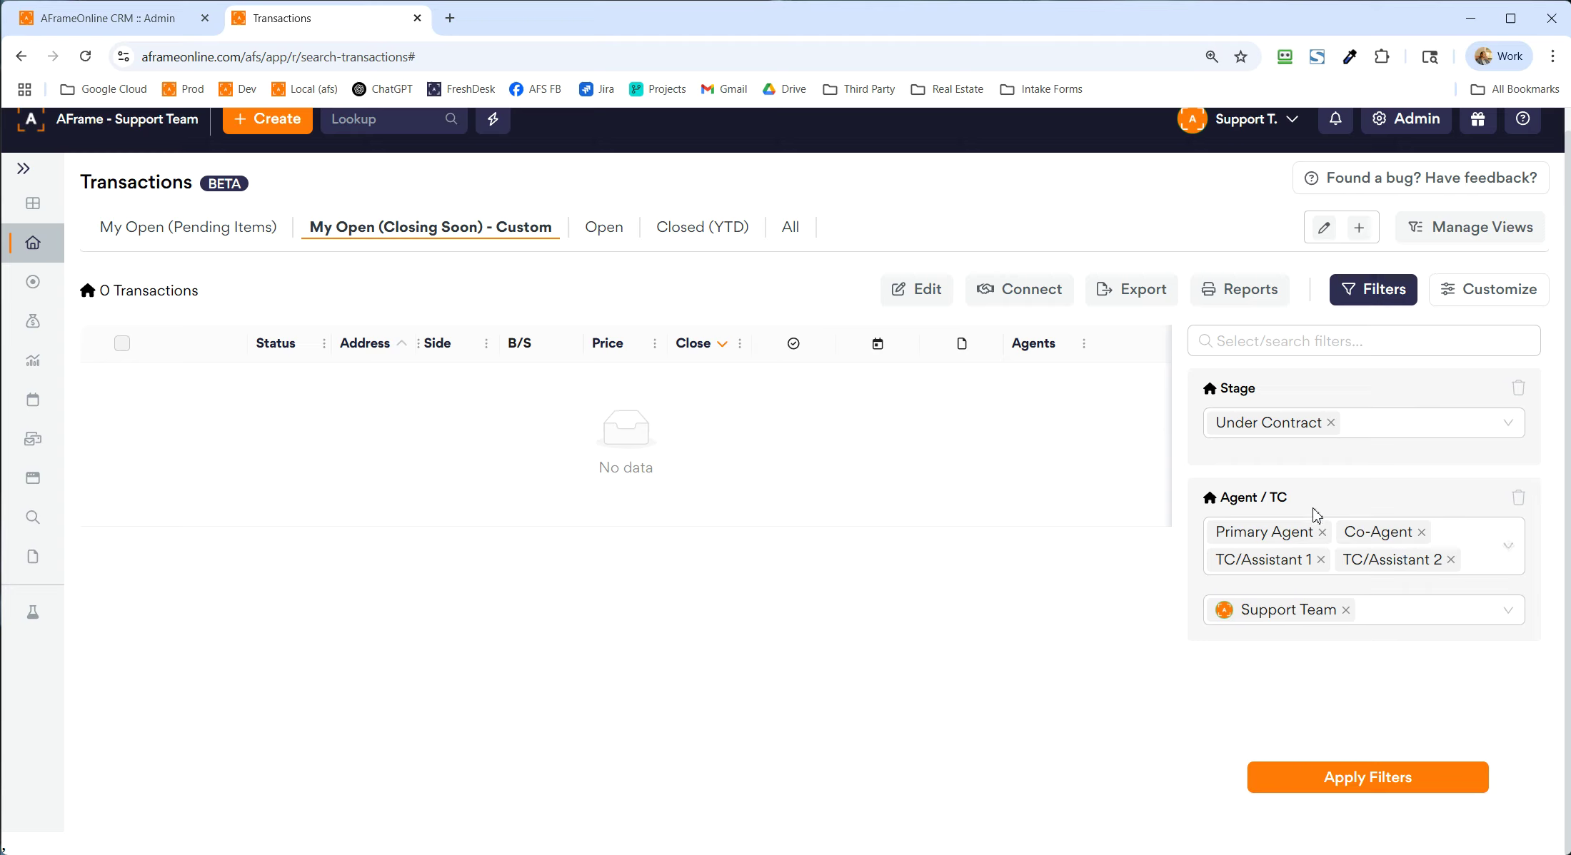
pyautogui.click(1332, 422)
pyautogui.click(1398, 780)
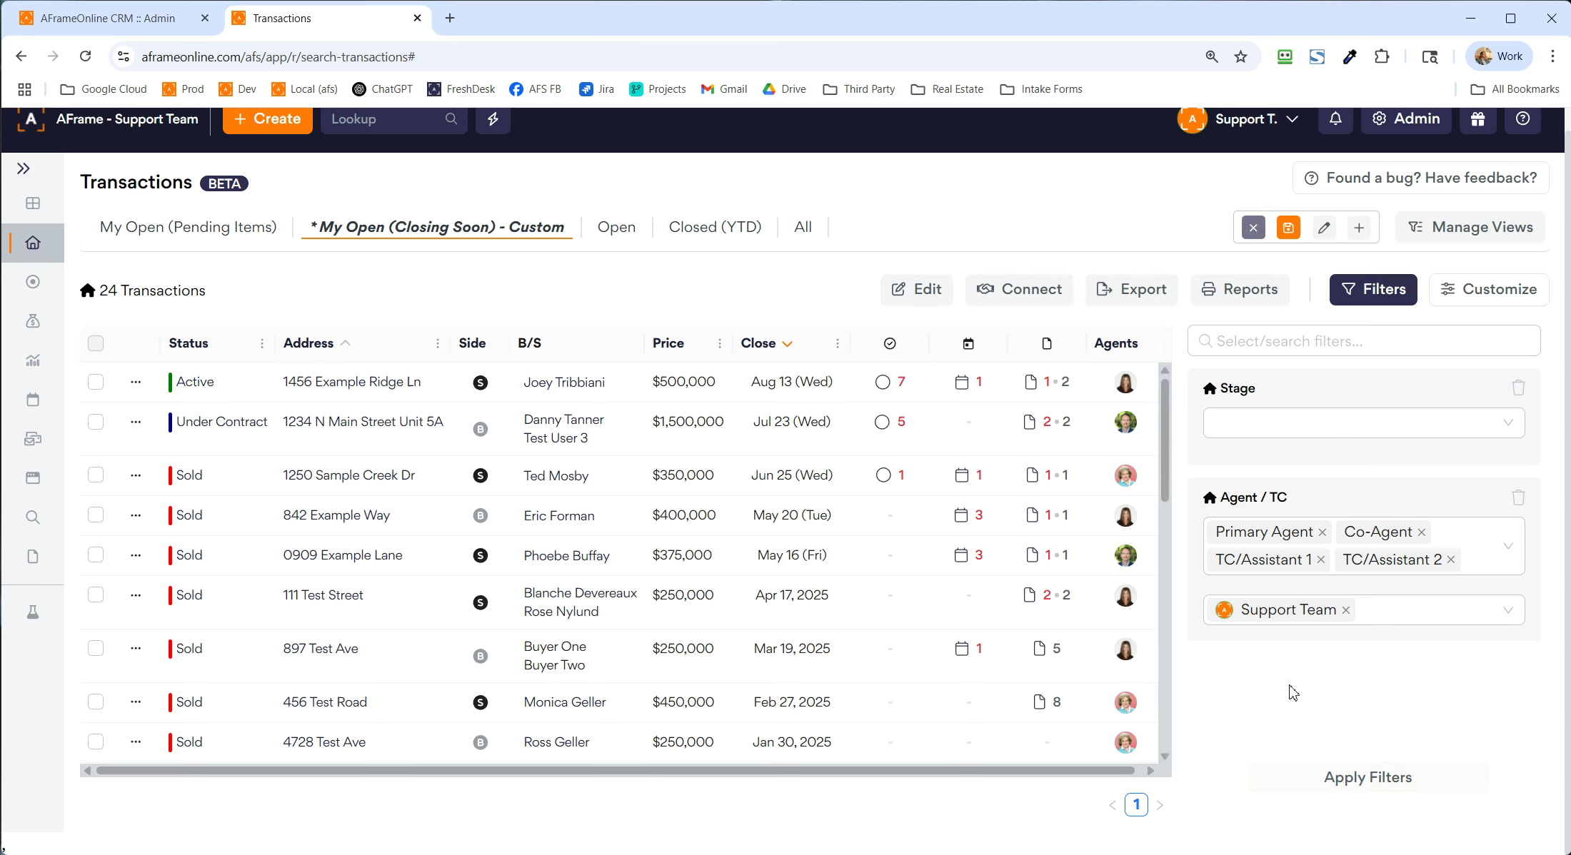
pyautogui.click(1289, 230)
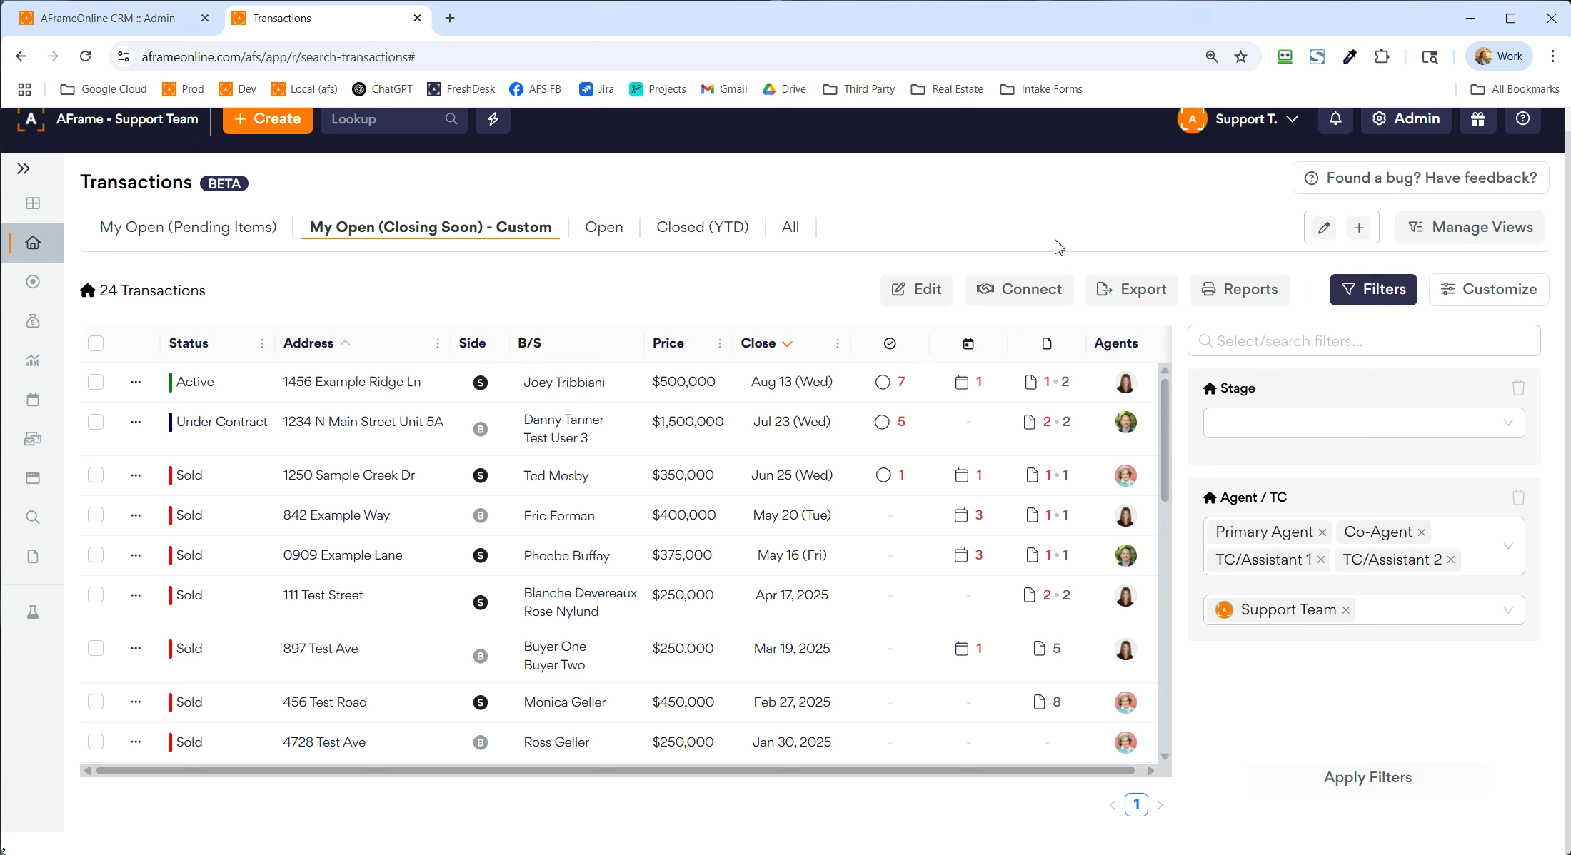
# Step: Filter the All view by adding a Status filter set to Under Contract and applying it
pyautogui.click(787, 227)
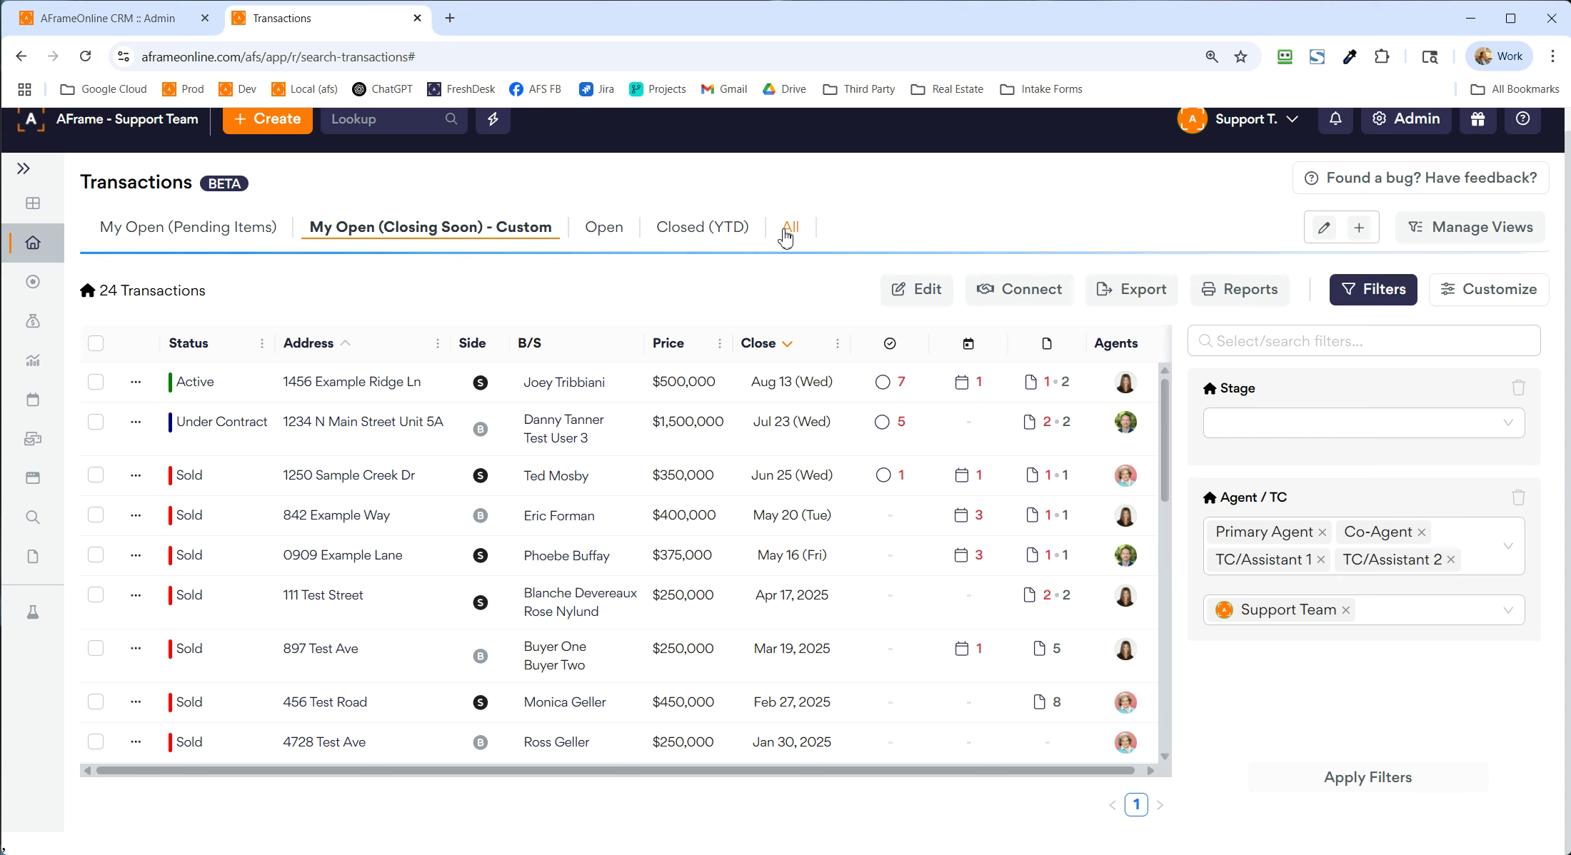
pyautogui.click(1219, 340)
pyautogui.click(1278, 444)
pyautogui.click(1305, 437)
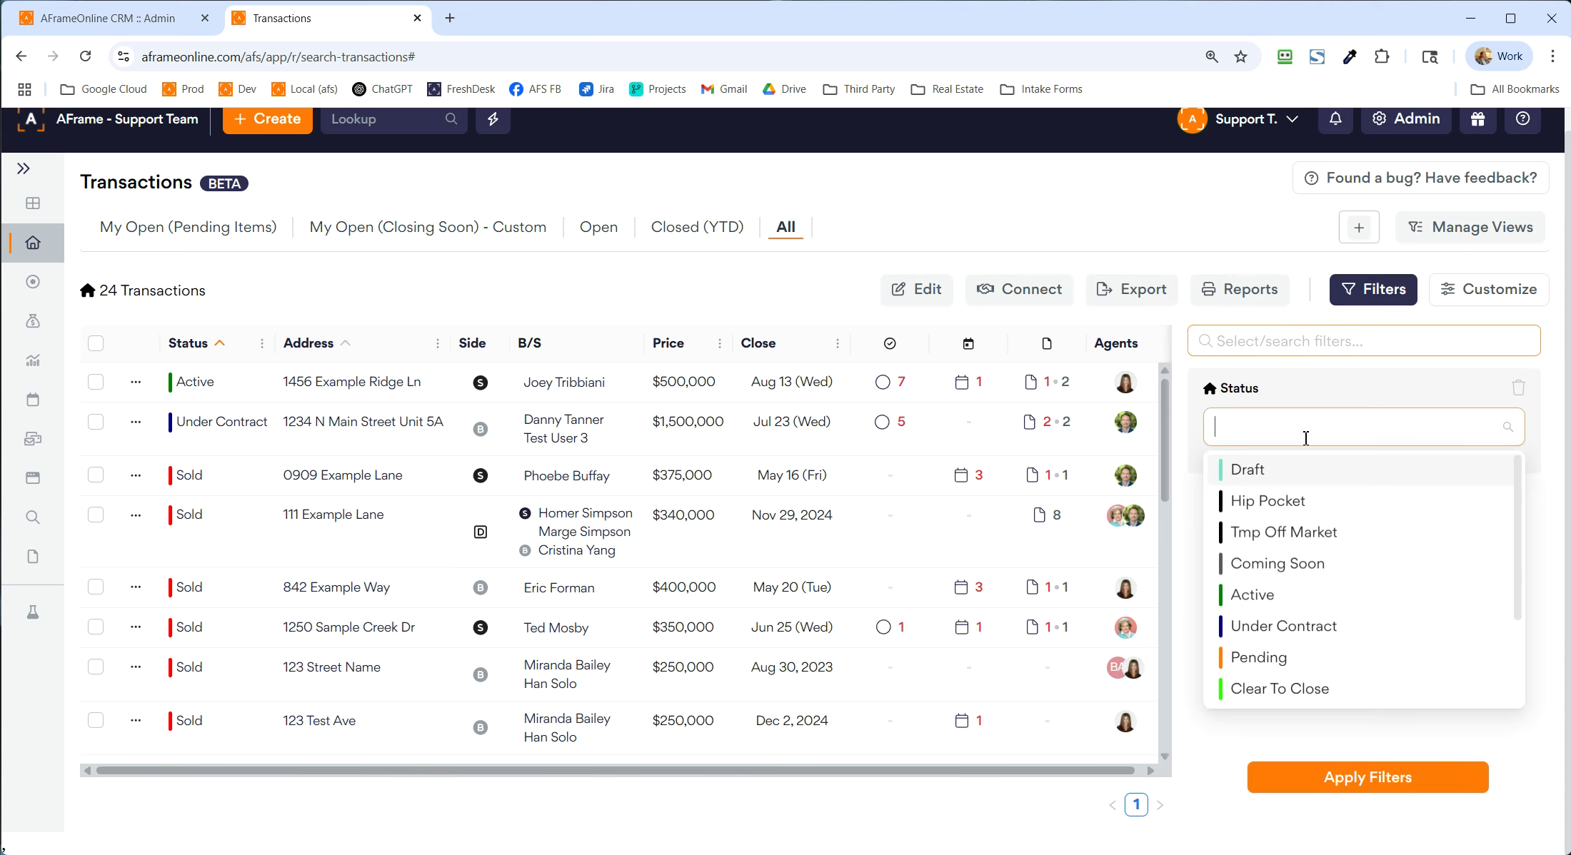
pyautogui.click(1300, 626)
pyautogui.click(1343, 777)
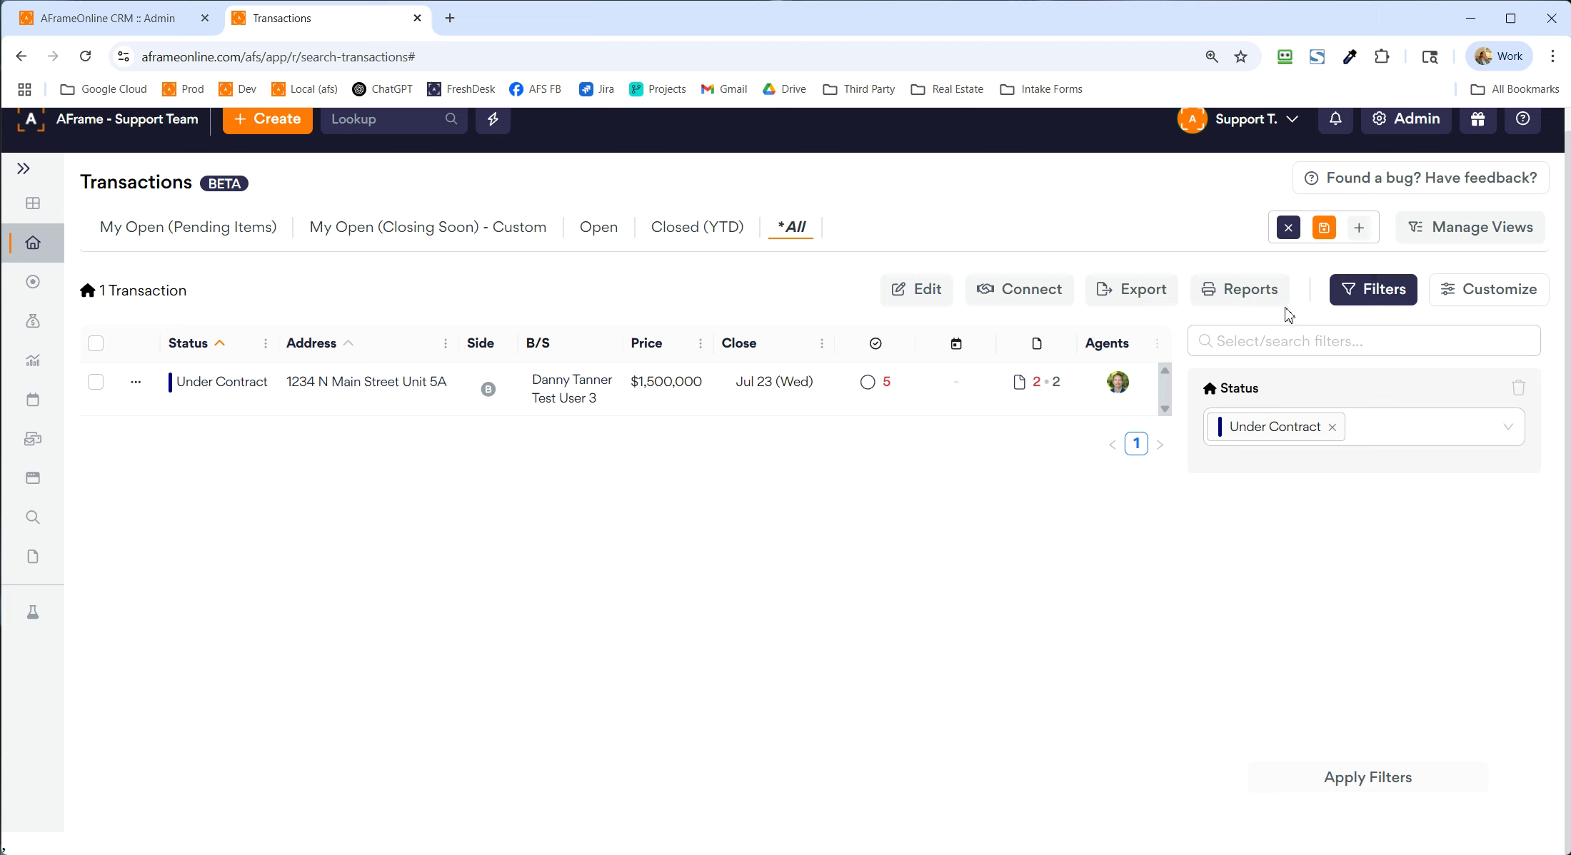
# Step: Save the filtered transactions as a new view named "My New Search" and open that view
pyautogui.click(1359, 232)
pyautogui.write('My New Search')
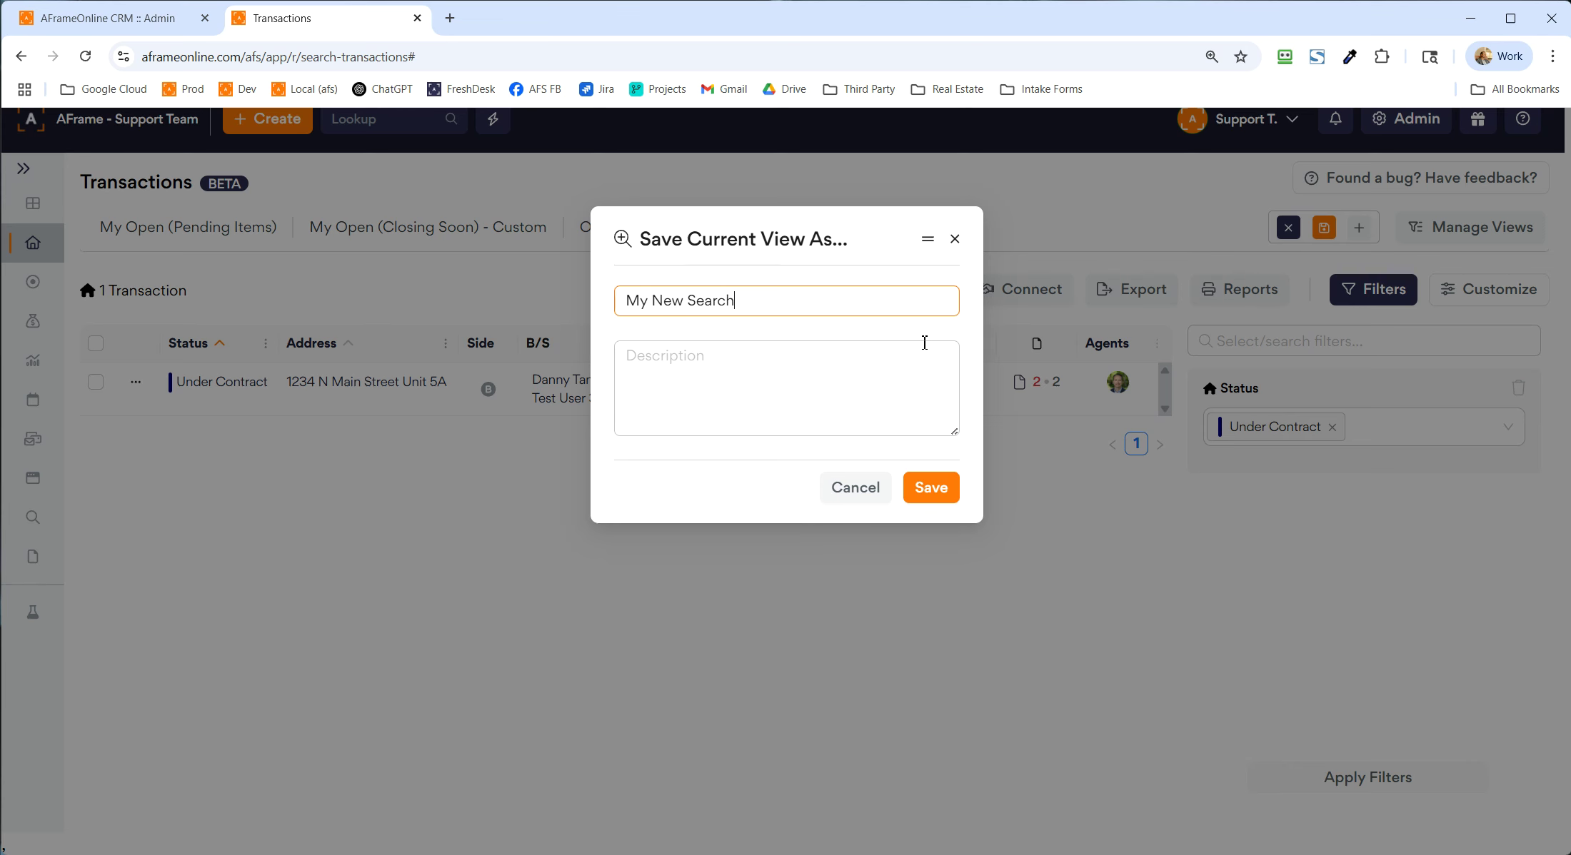
pyautogui.press('Return')
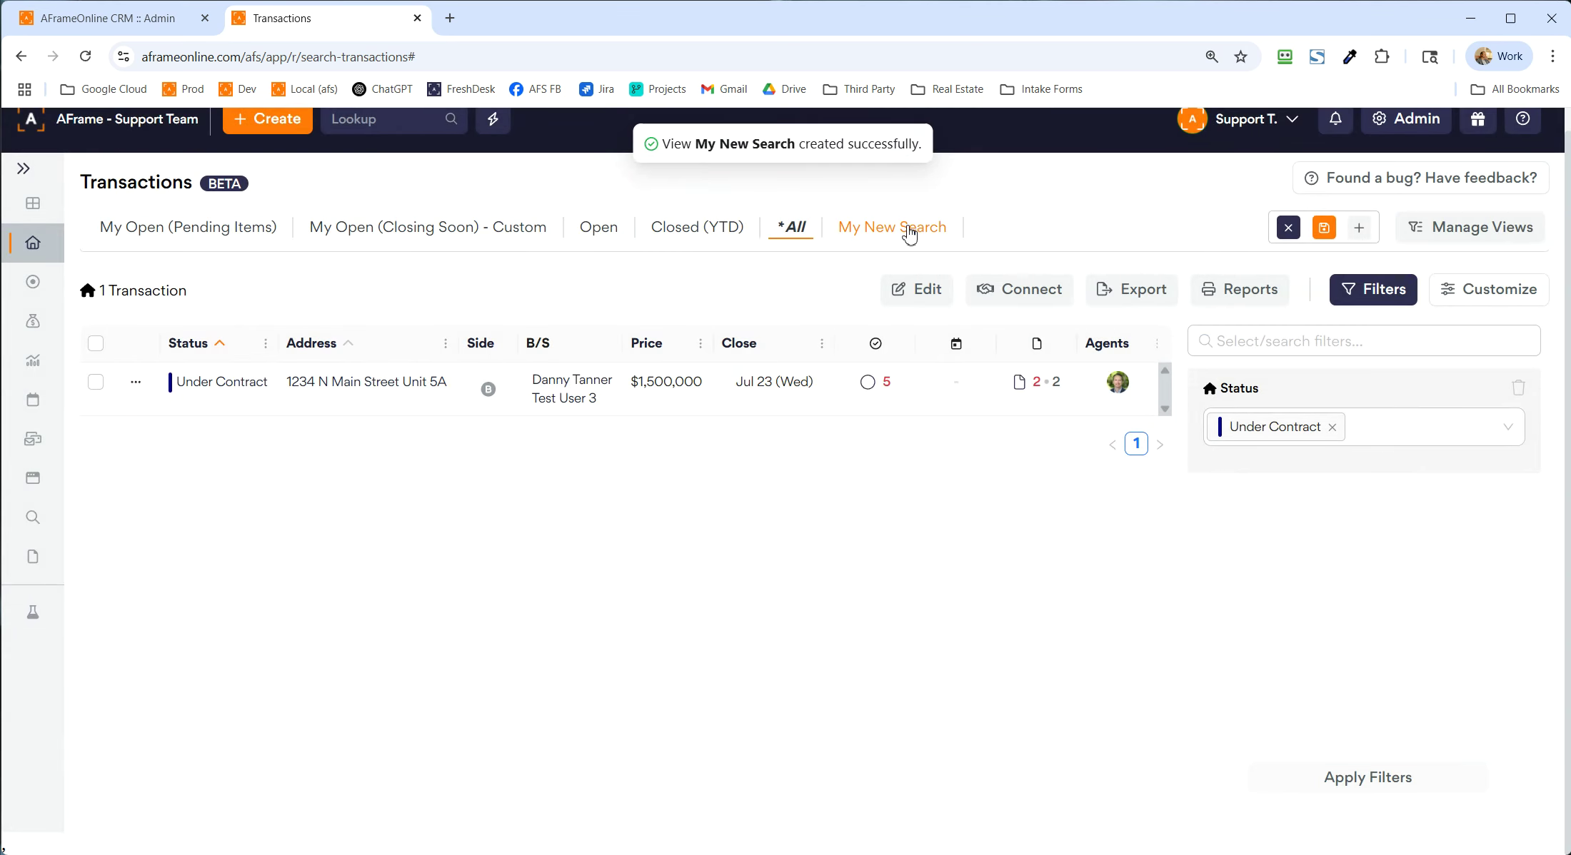
pyautogui.click(932, 235)
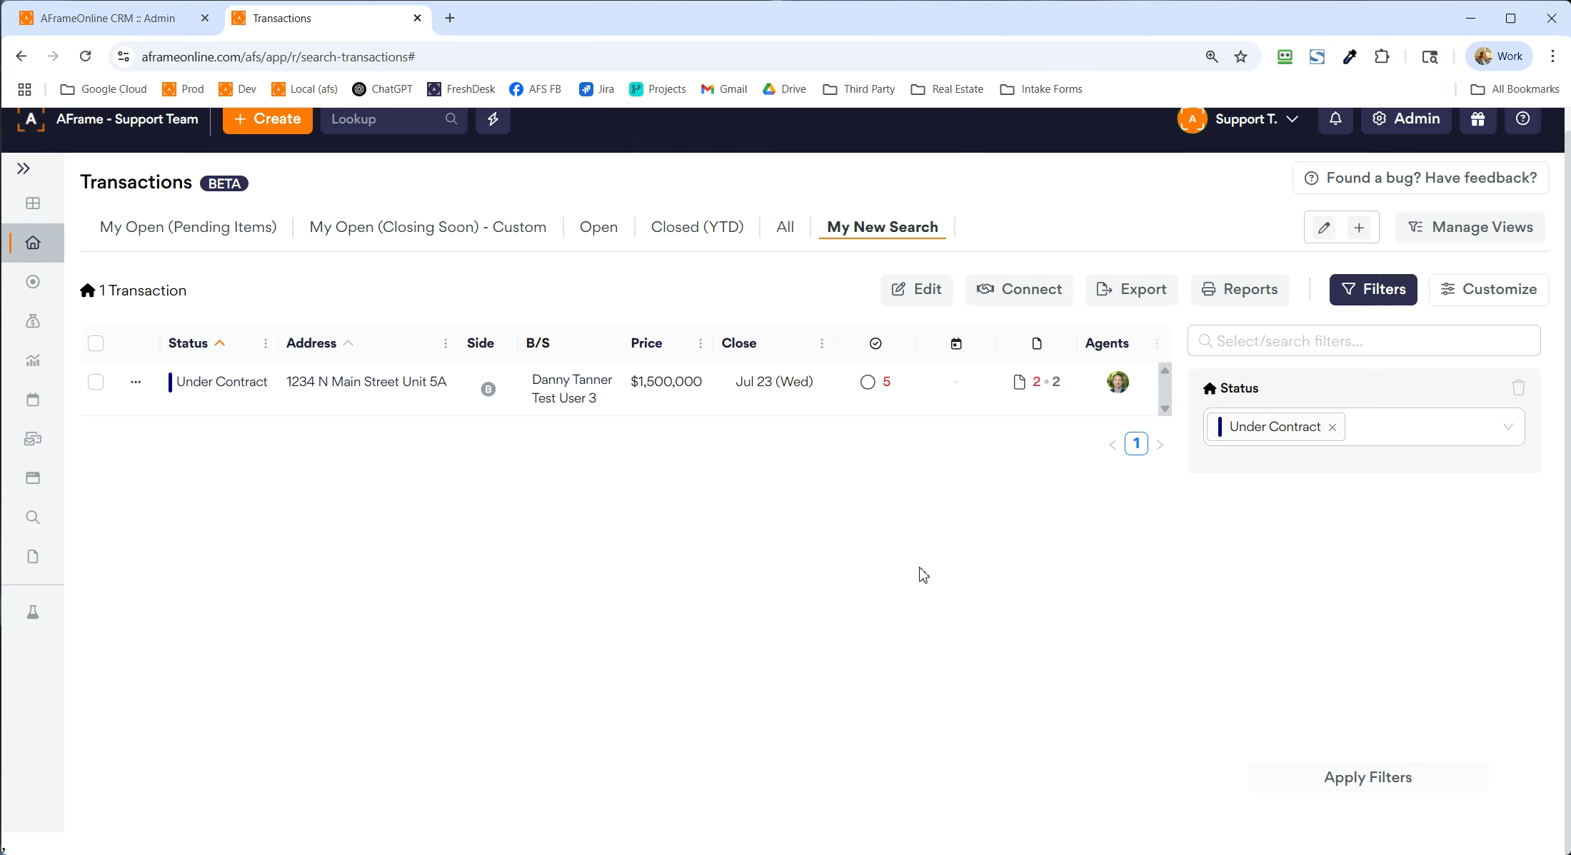
# Step: Move My New Search directly below My Open (Pending Items) in the list of personal views, and open it
pyautogui.click(1464, 227)
pyautogui.scroll(-1, 451, 702)
pyautogui.moveTo(285, 800); pyautogui.dragTo(277, 488)
pyautogui.click(351, 205)
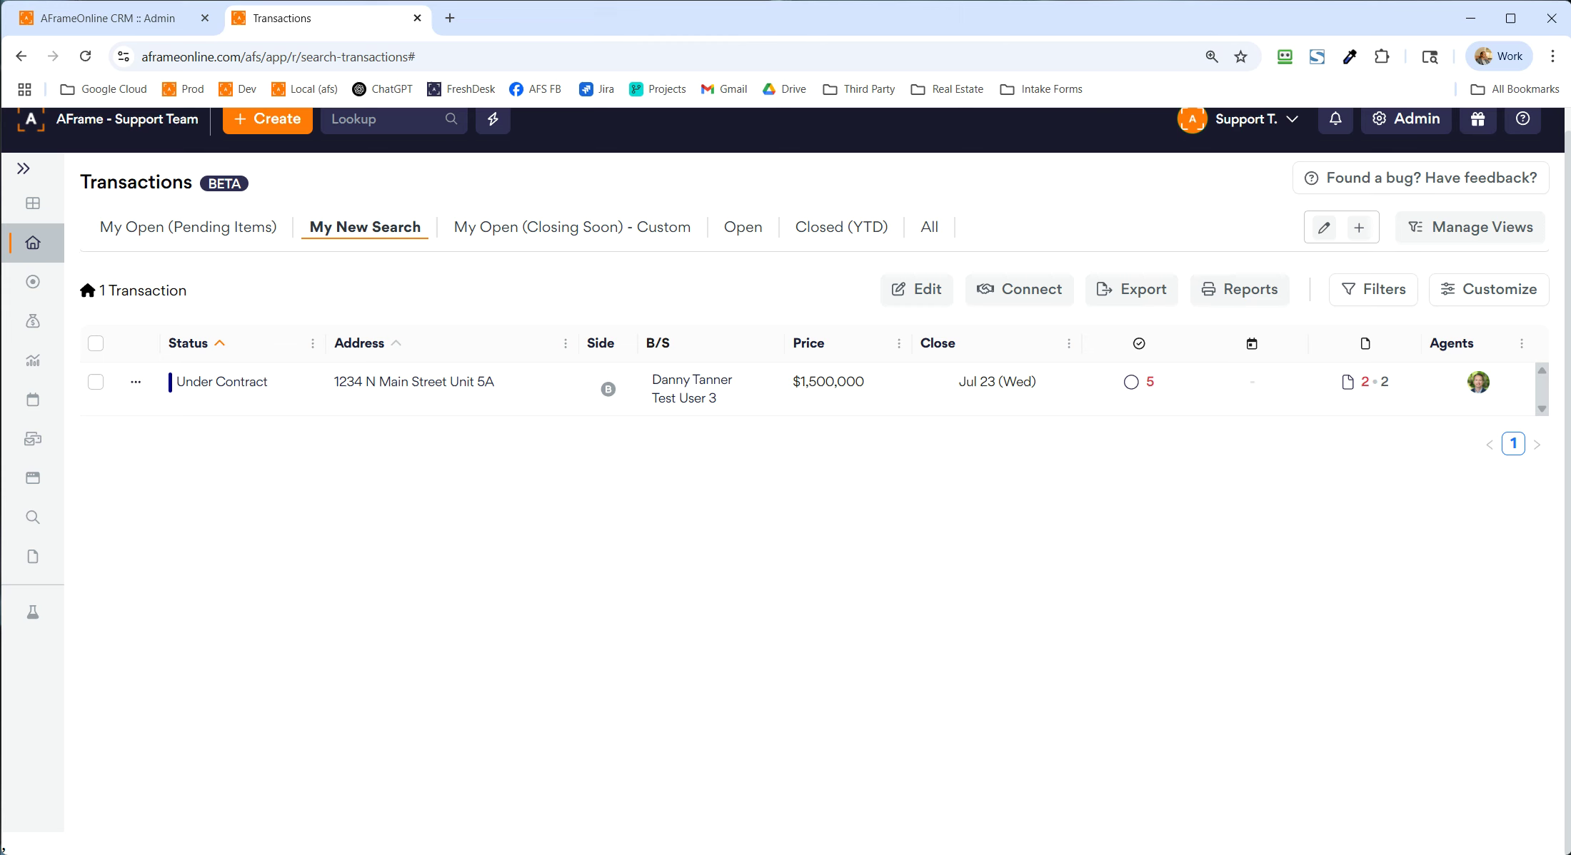
# Step: Share the Closed (YTD), My Open (Closing Soon) - Custom and Open views with the team
pyautogui.click(1503, 236)
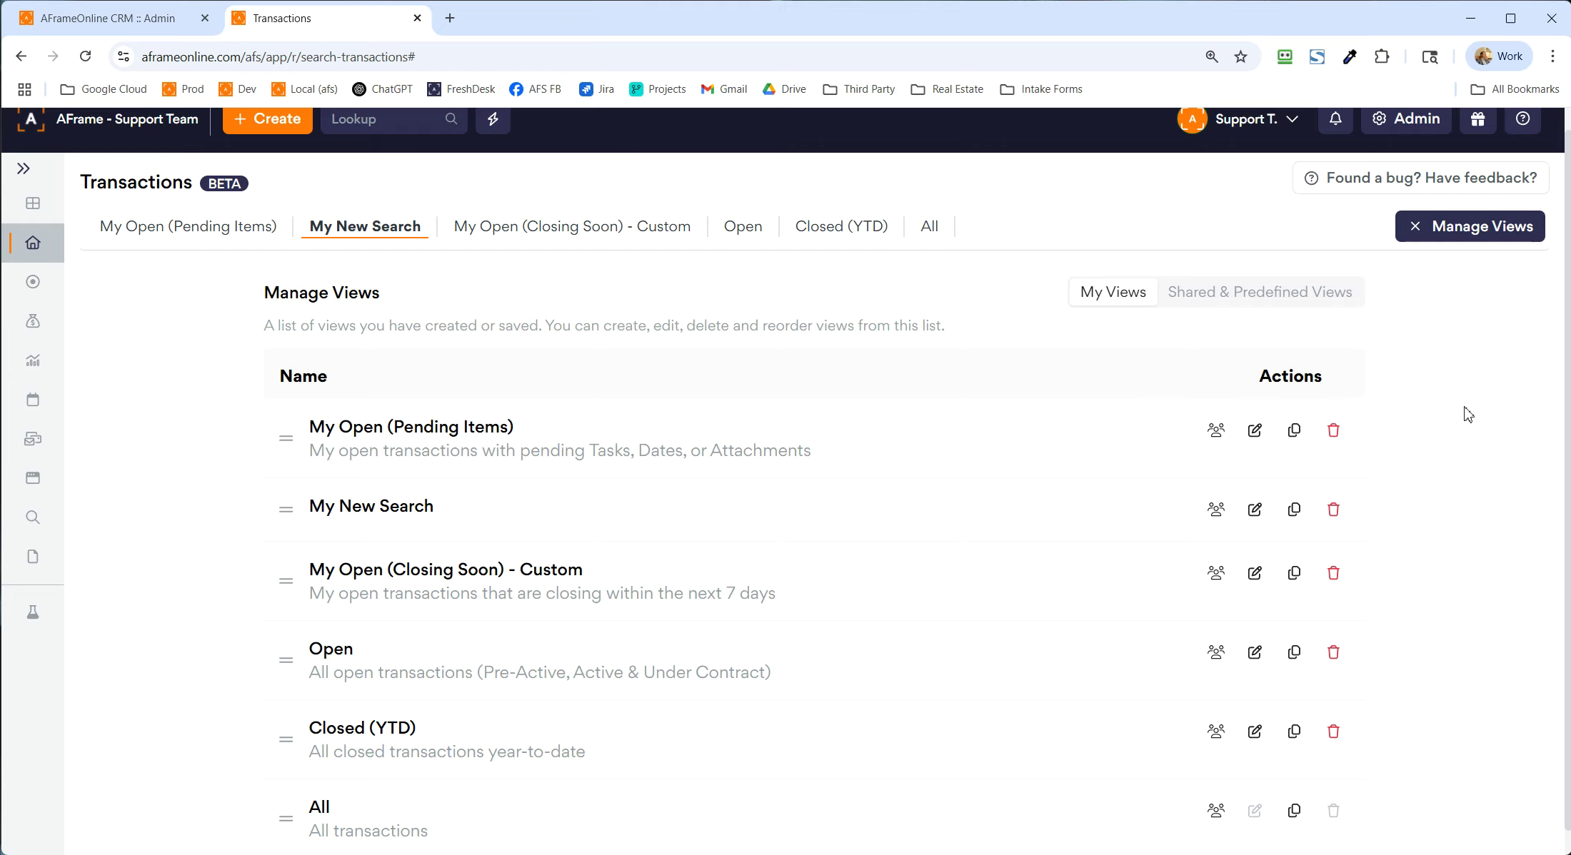
pyautogui.scroll(-1, 1233, 560)
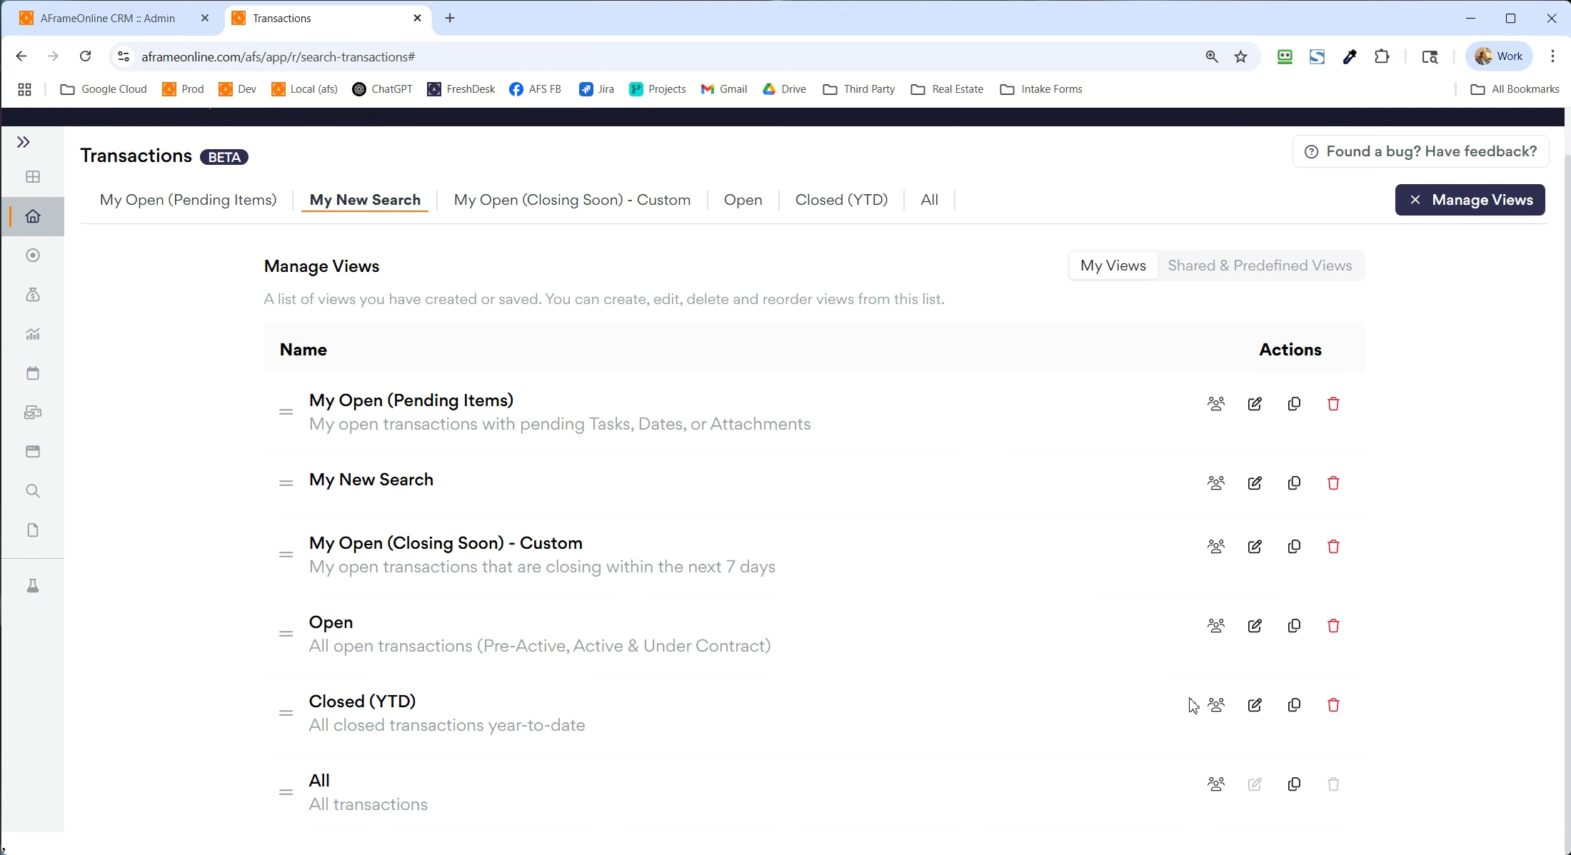
pyautogui.click(1218, 707)
pyautogui.click(1217, 548)
pyautogui.click(1217, 555)
pyautogui.click(1221, 633)
# Step: Examine the creator and last modified date of the newly shared views among the shared and predefined views
pyautogui.scroll(1, 1042, 664)
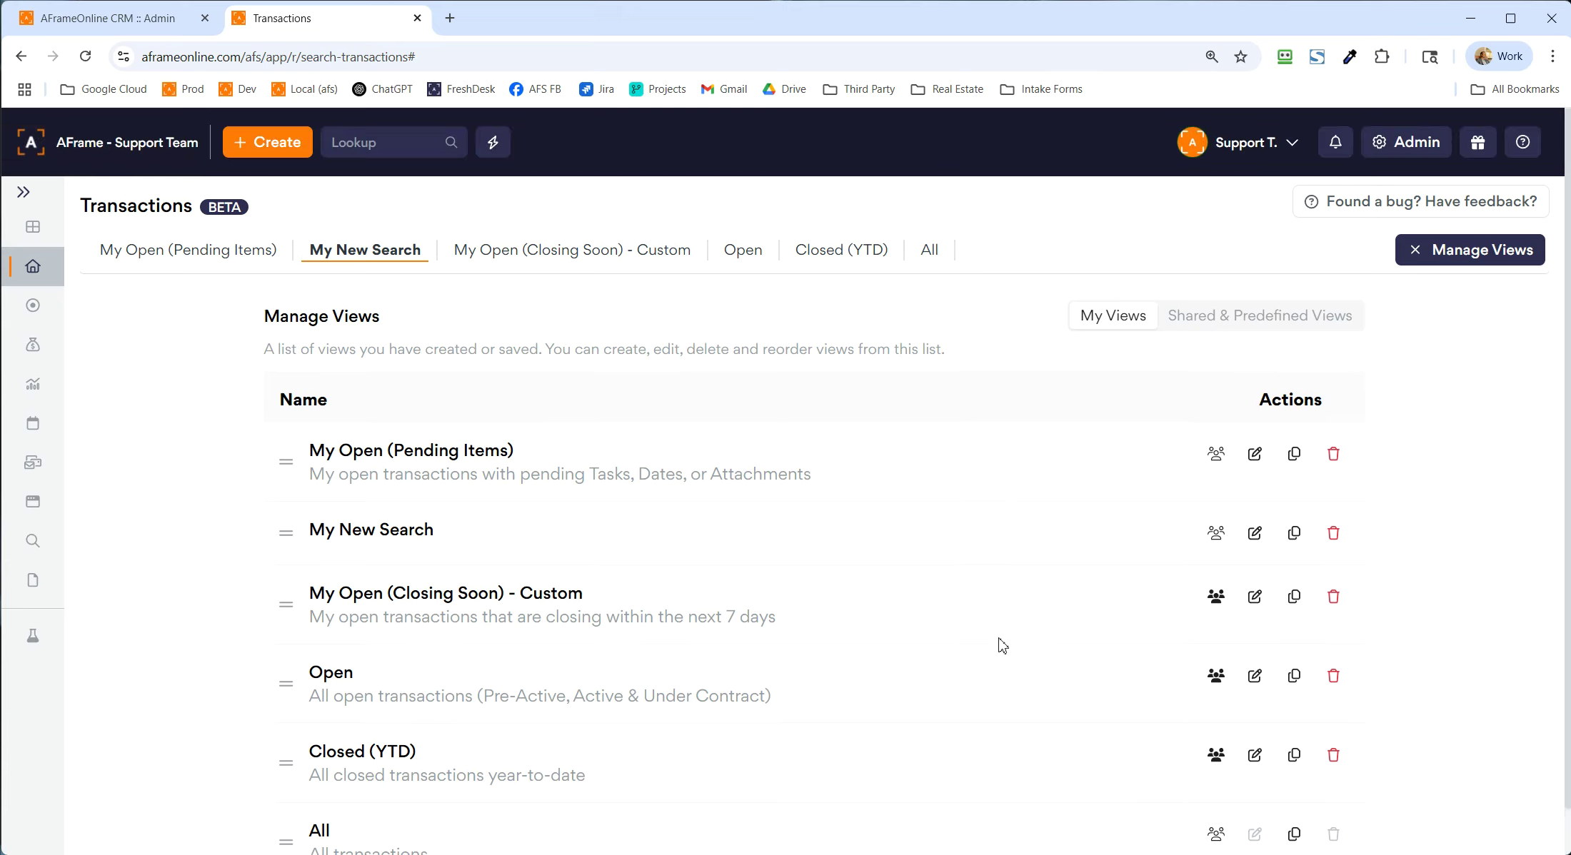
pyautogui.click(1206, 322)
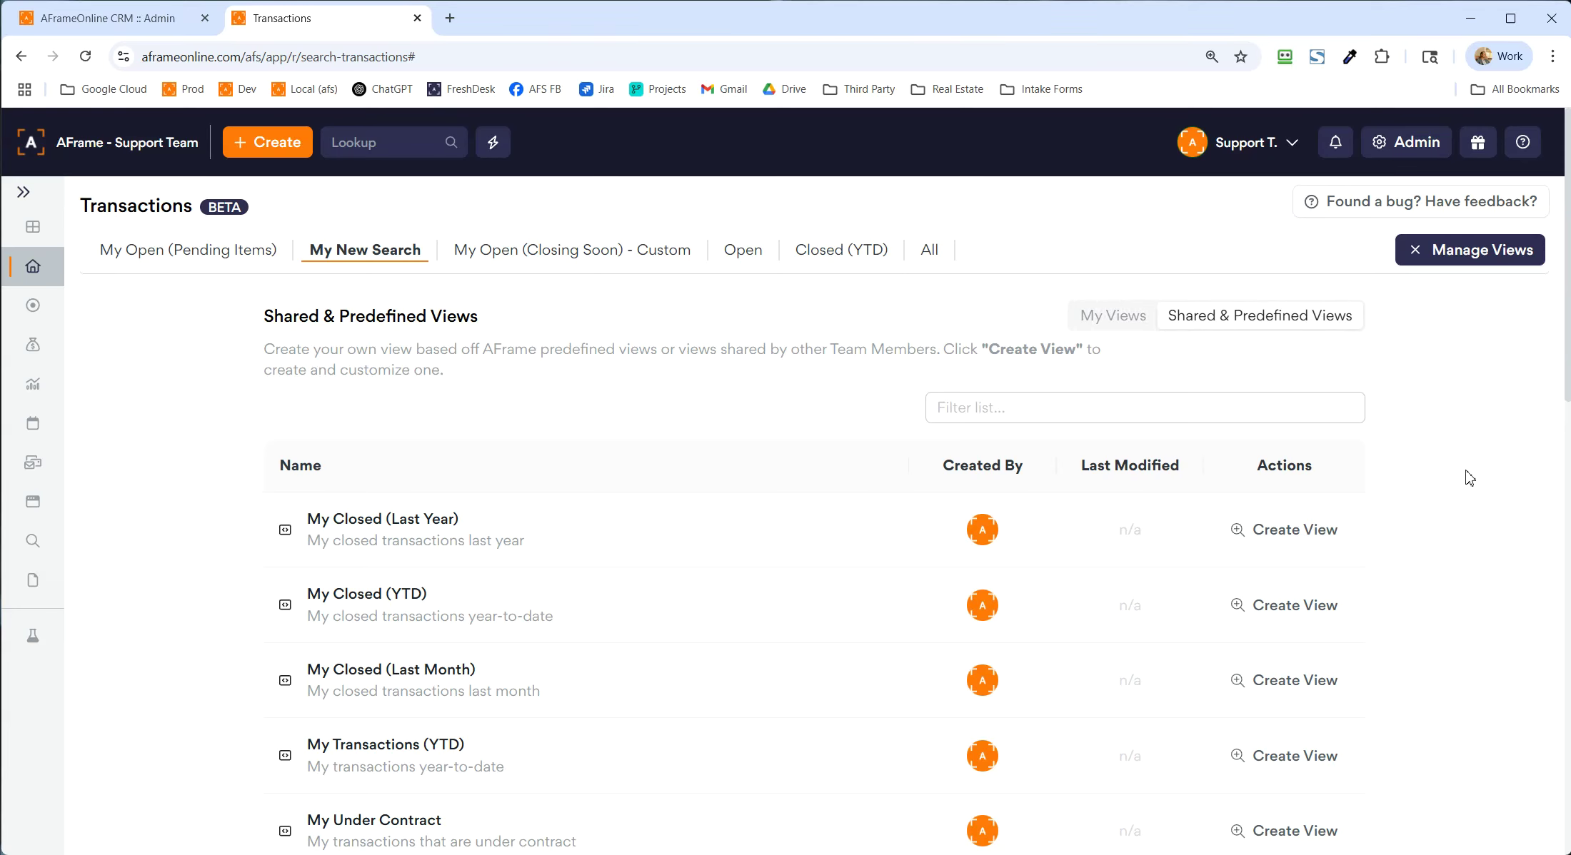
pyautogui.scroll(-13, 1464, 485)
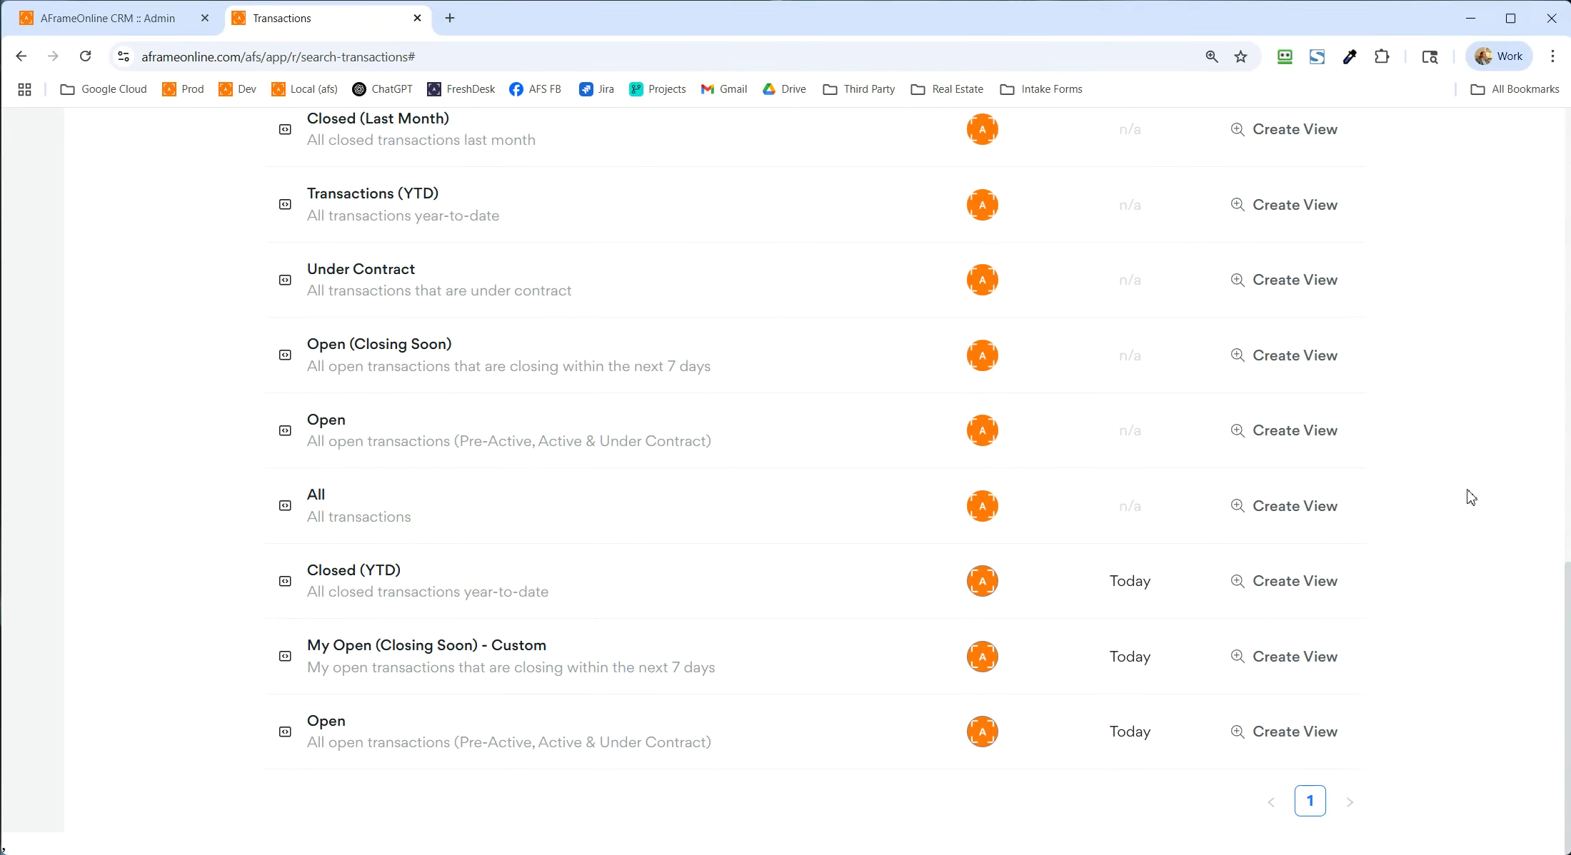
pyautogui.moveTo(971, 586)
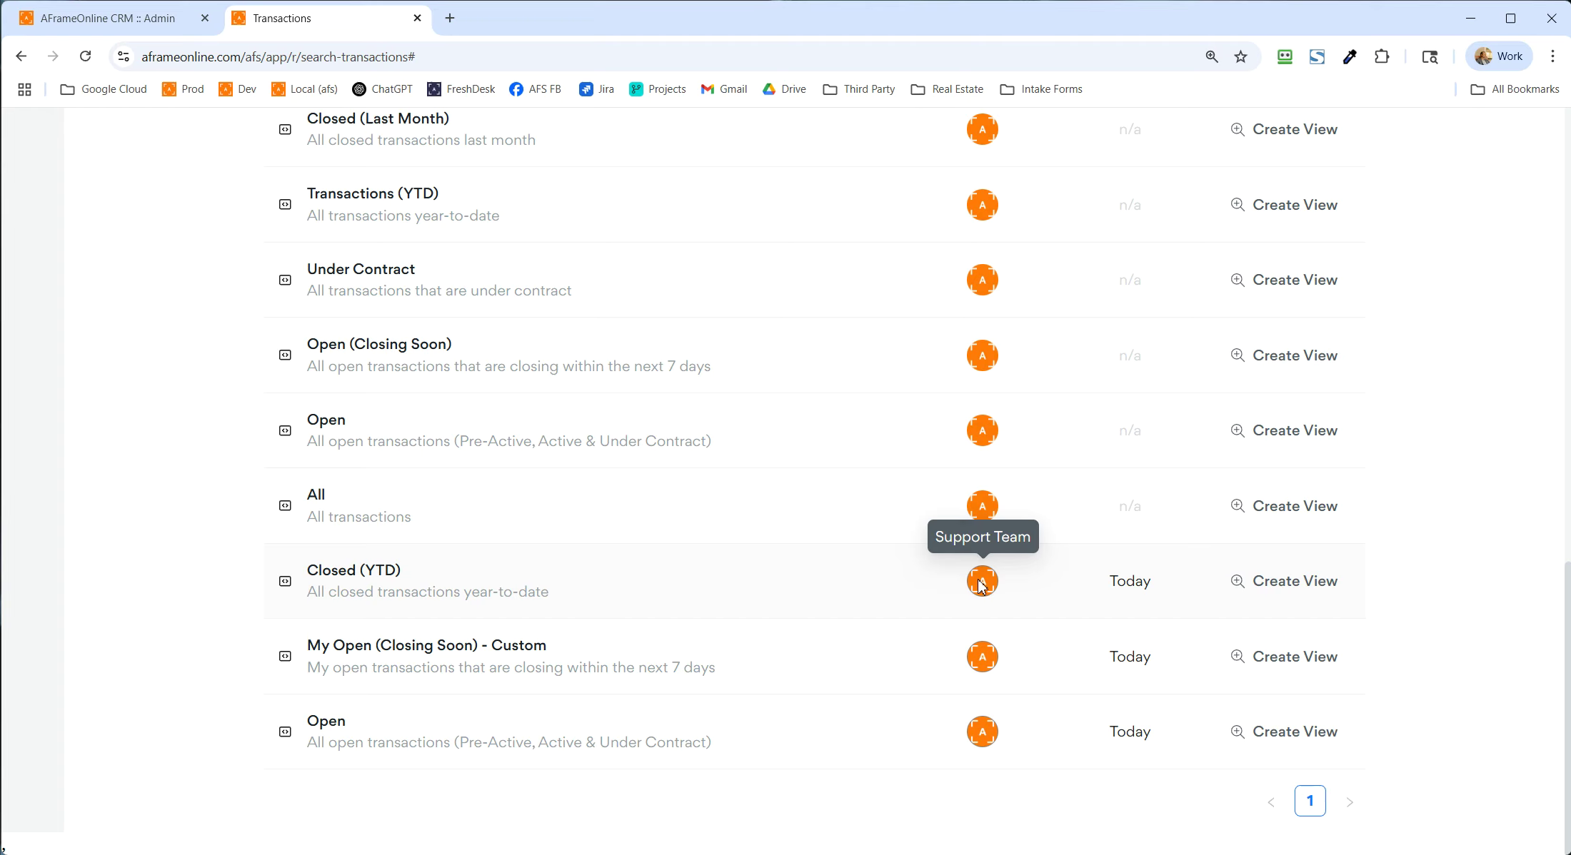
pyautogui.doubleClick(1123, 580)
pyautogui.doubleClick(1127, 656)
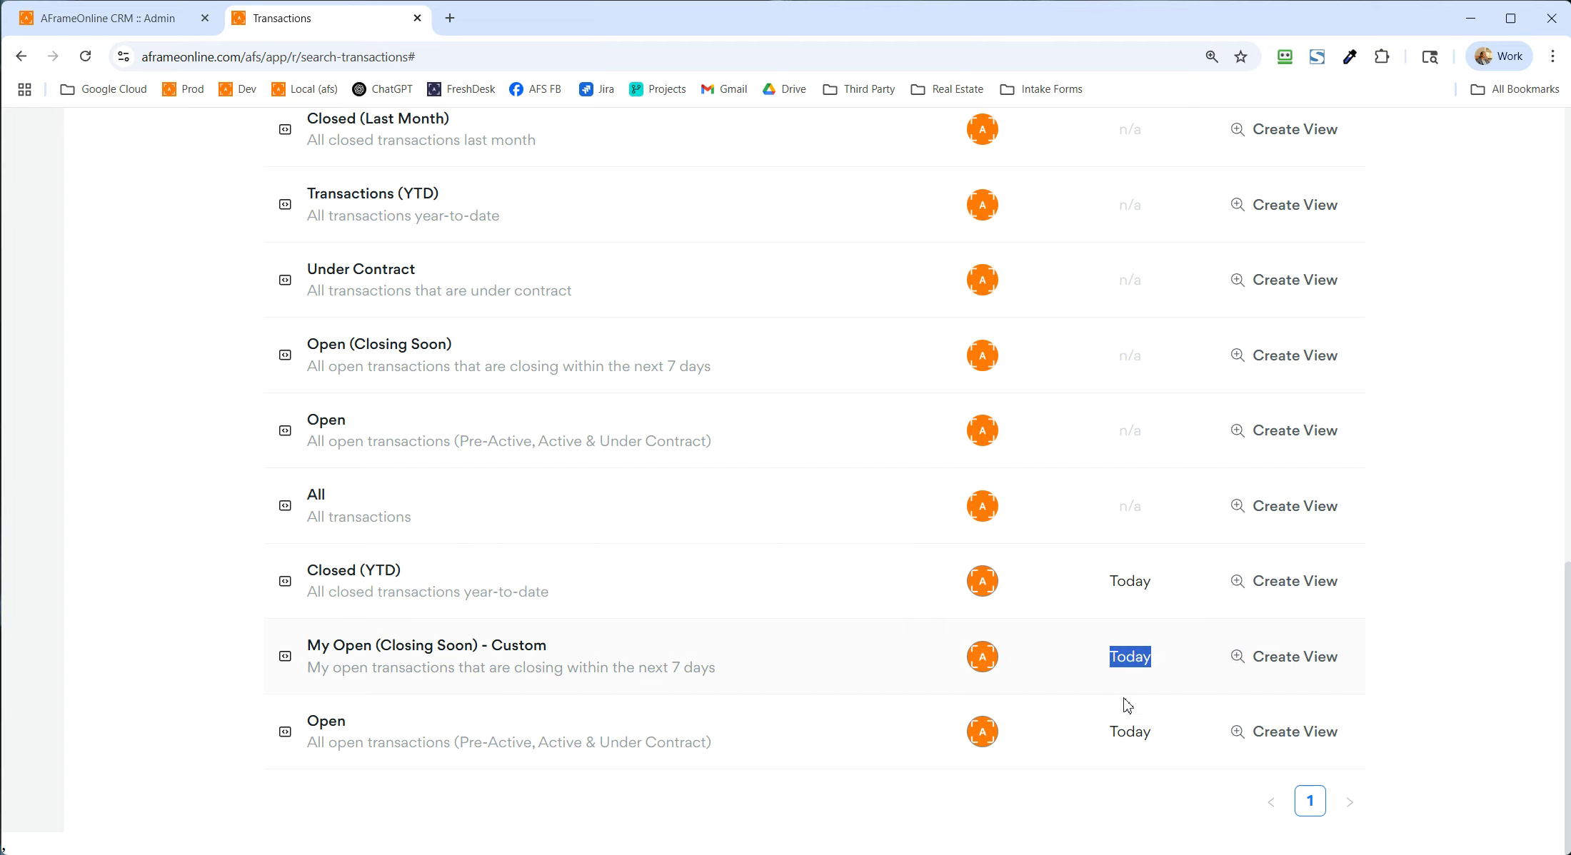
pyautogui.doubleClick(1127, 728)
pyautogui.moveTo(448, 653); pyautogui.dragTo(523, 670)
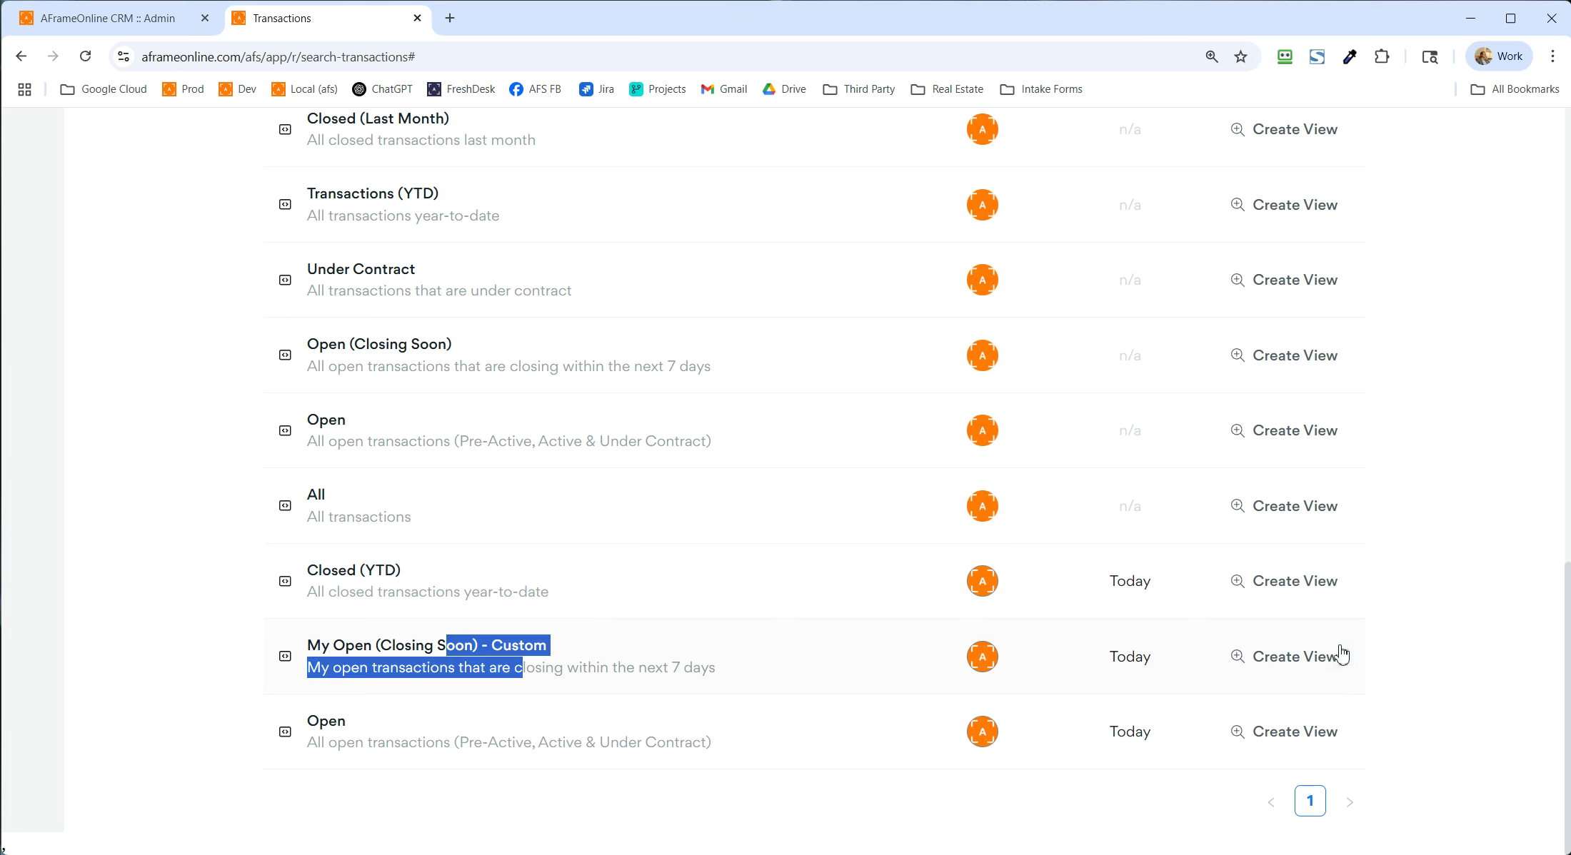
# Step: Create a personal view from the shared My Open (Closing Soon) - Custom view and save it as "My Open (Closing Soon) - Mine"
pyautogui.click(1319, 664)
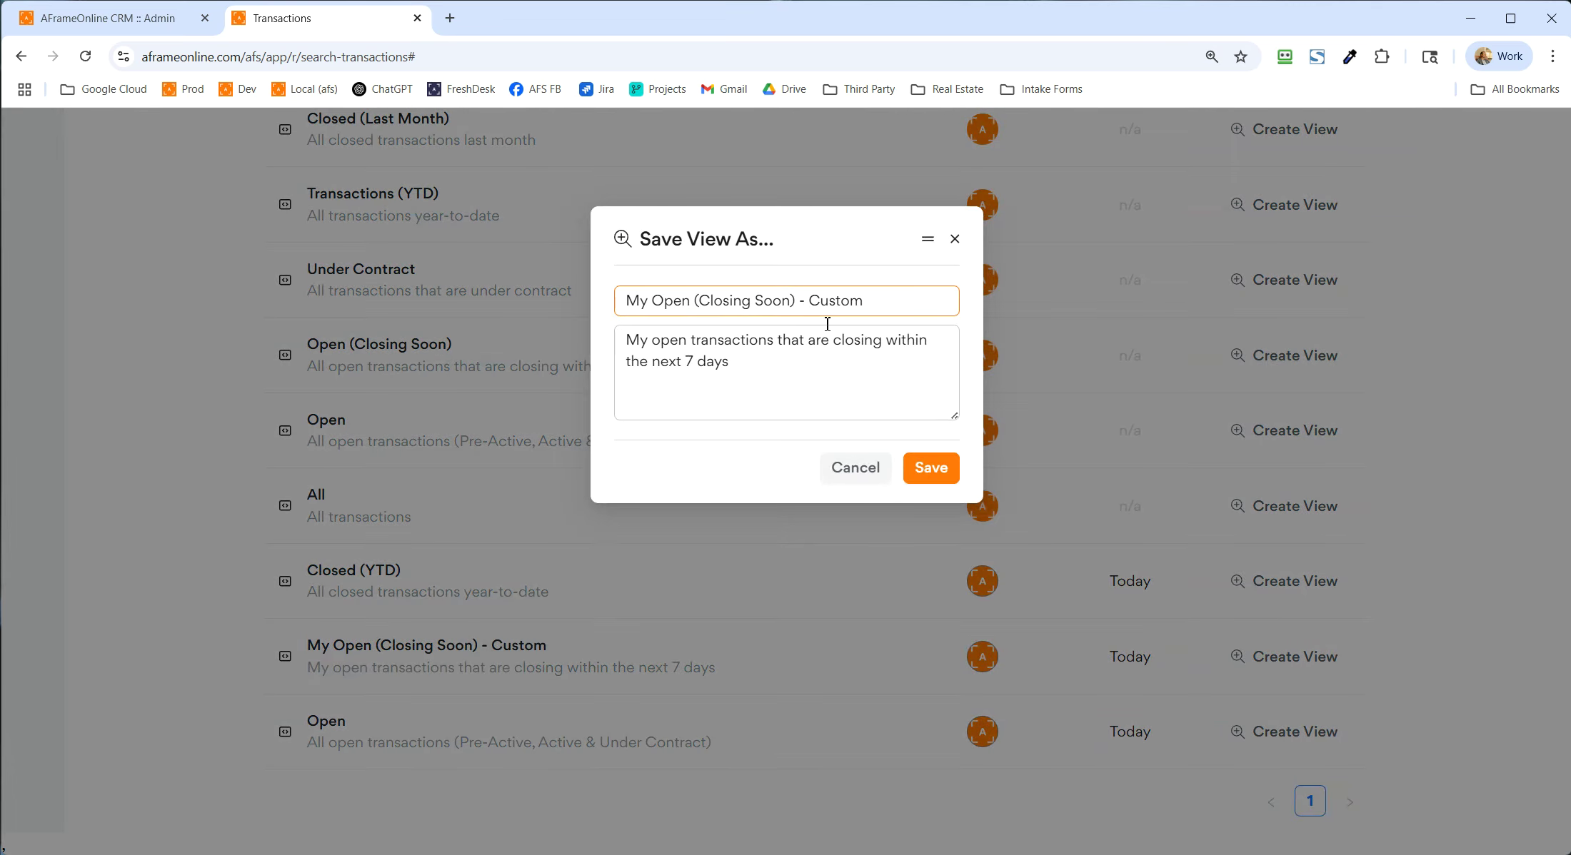
pyautogui.doubleClick(845, 300)
pyautogui.write('B')
pyautogui.click(939, 469)
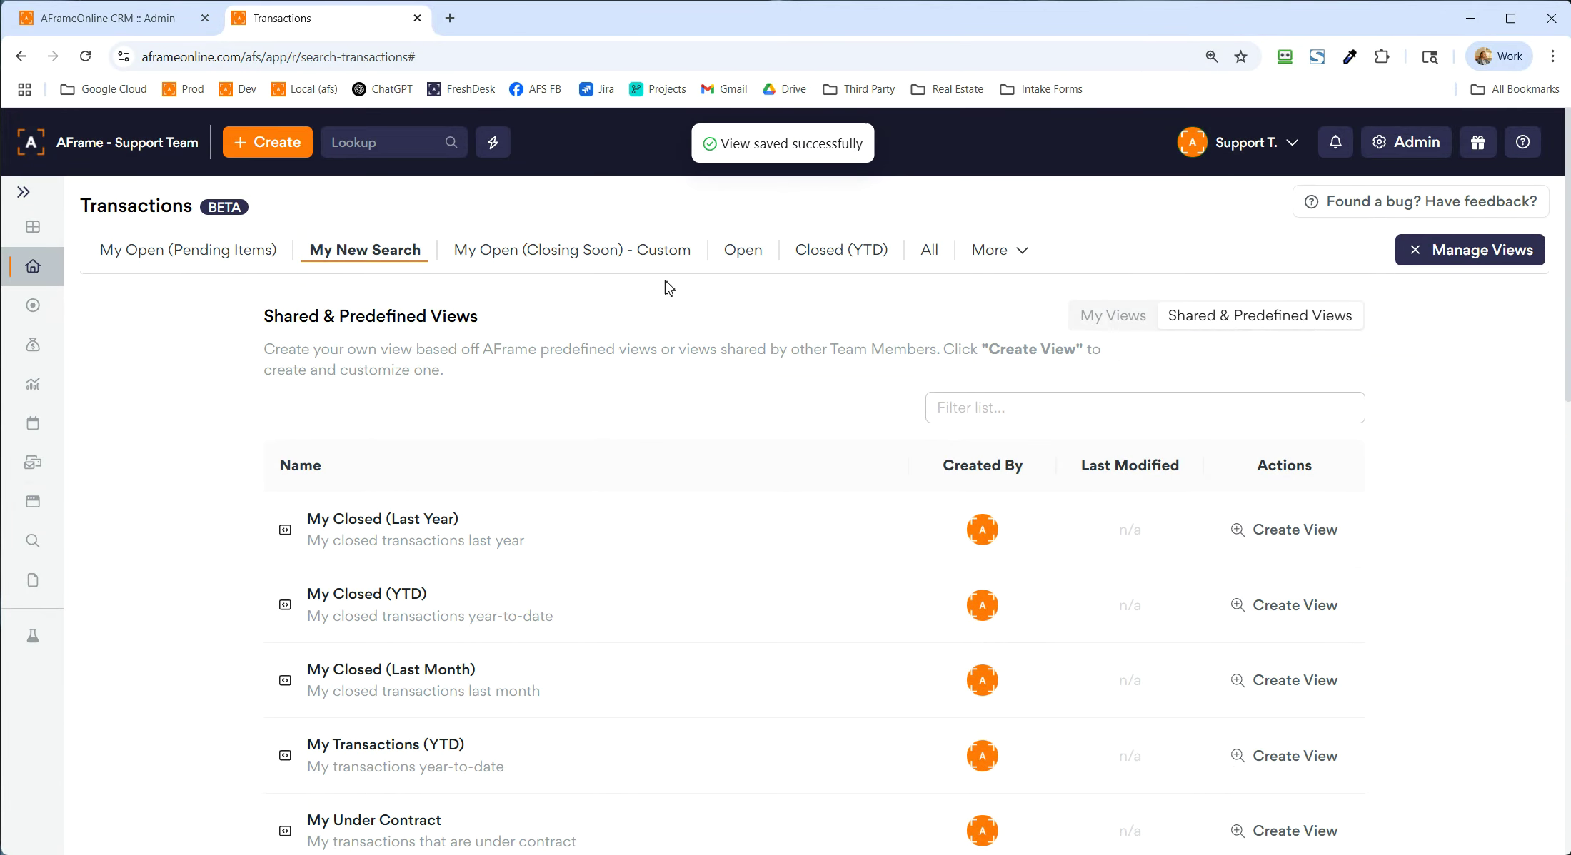
# Step: Check for My Open (Closing Soon) - Mine in the list of personal views, and return to the My New Search transactions
pyautogui.click(1119, 316)
pyautogui.scroll(-2, 866, 574)
pyautogui.moveTo(614, 780); pyautogui.dragTo(314, 787)
pyautogui.click(234, 764)
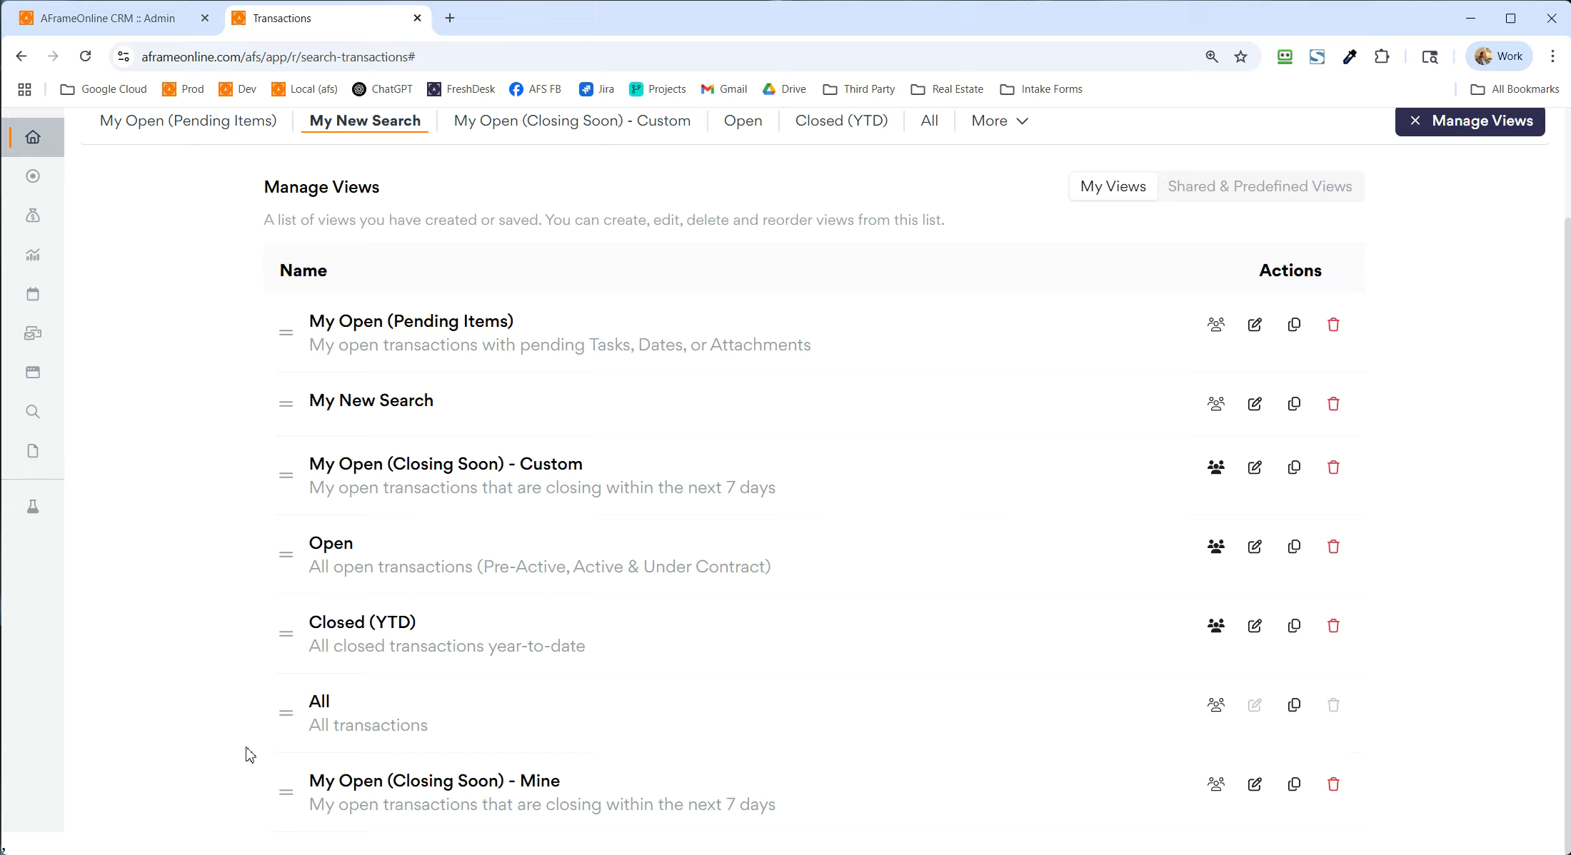
pyautogui.scroll(2, 261, 728)
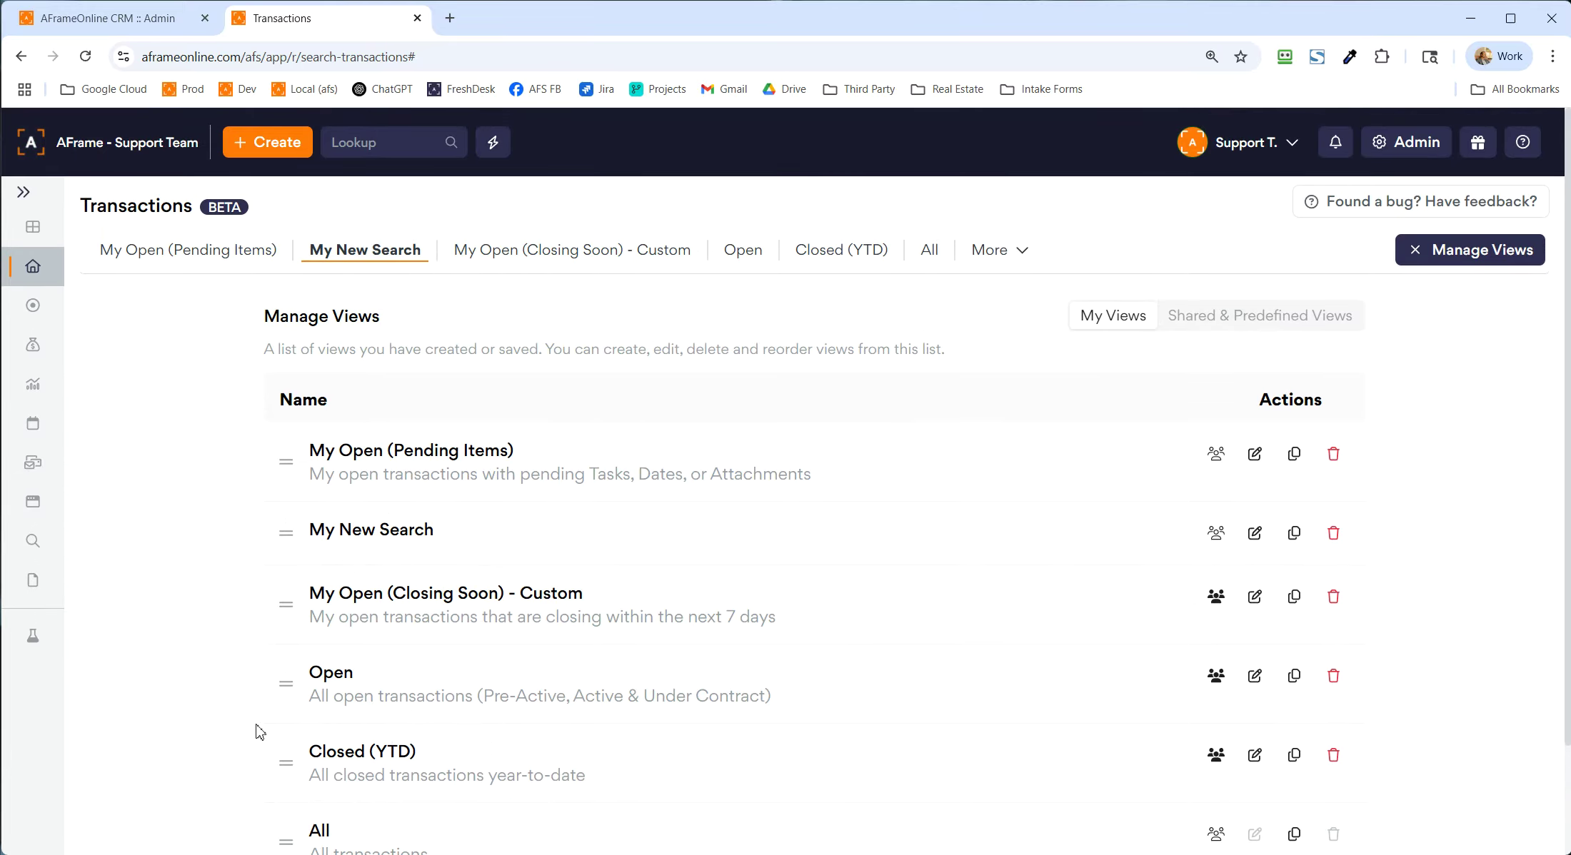
pyautogui.click(1432, 254)
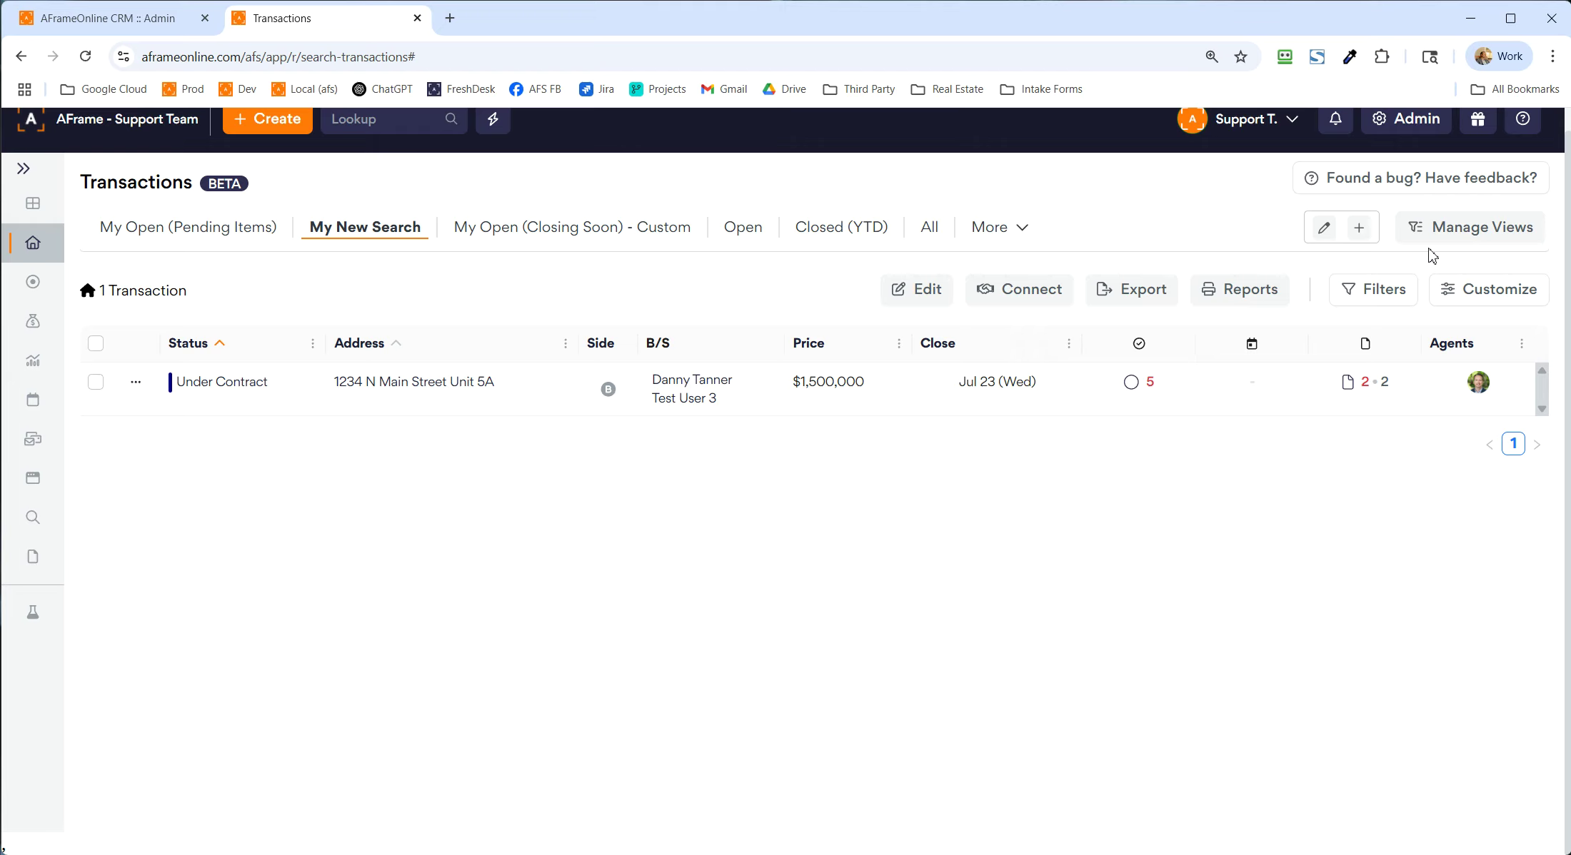
# Step: View the My Open (Closing Soon) - Custom transactions, and examine the Finance Process and Home Warranty columns in My Open (Pending Items)
pyautogui.click(618, 236)
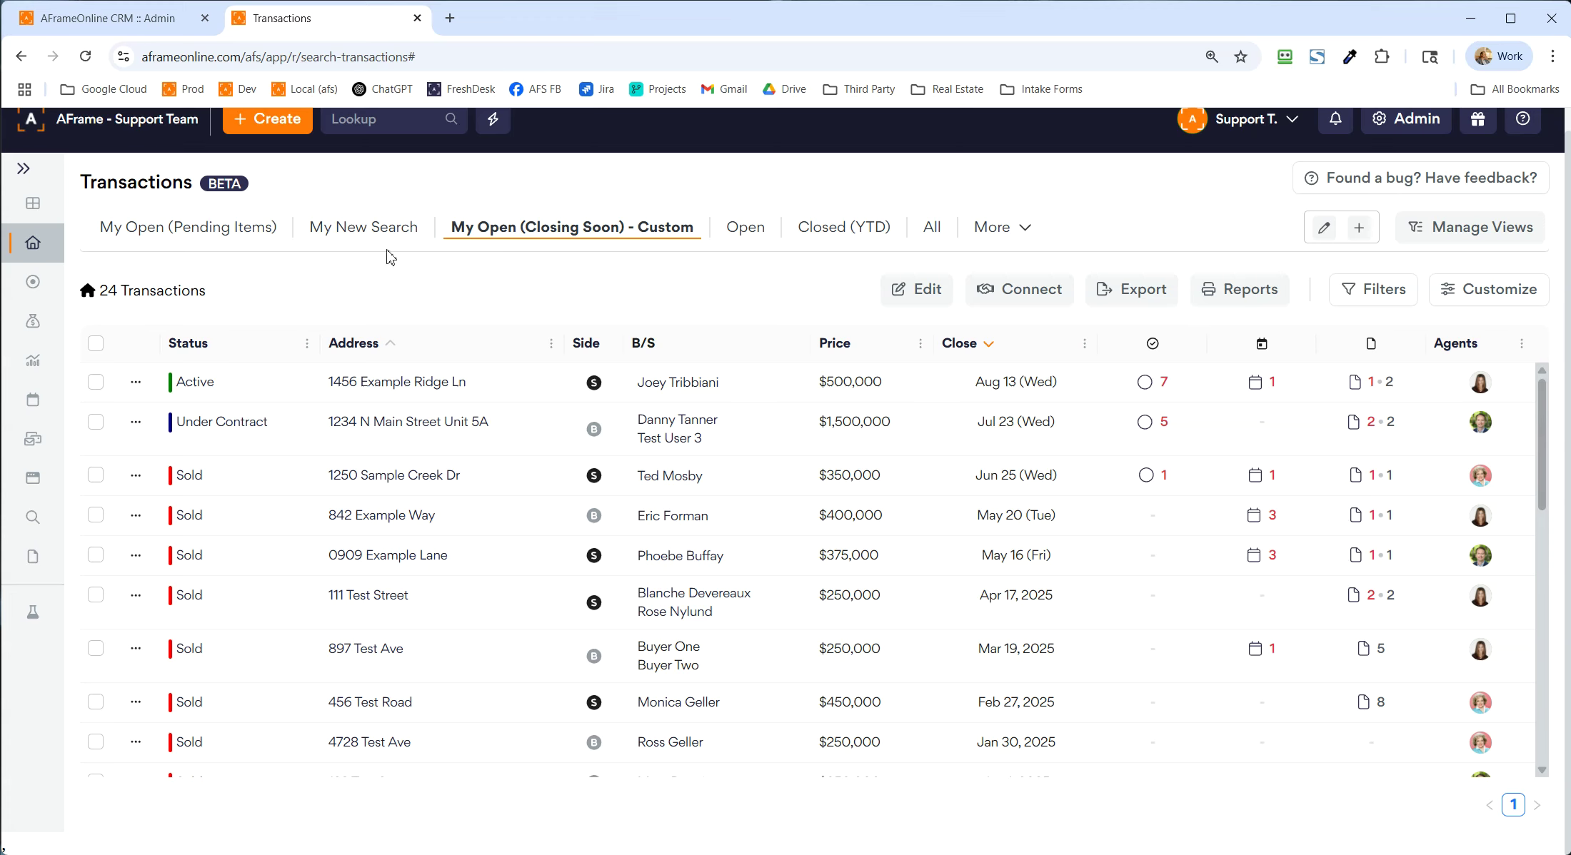
pyautogui.click(243, 236)
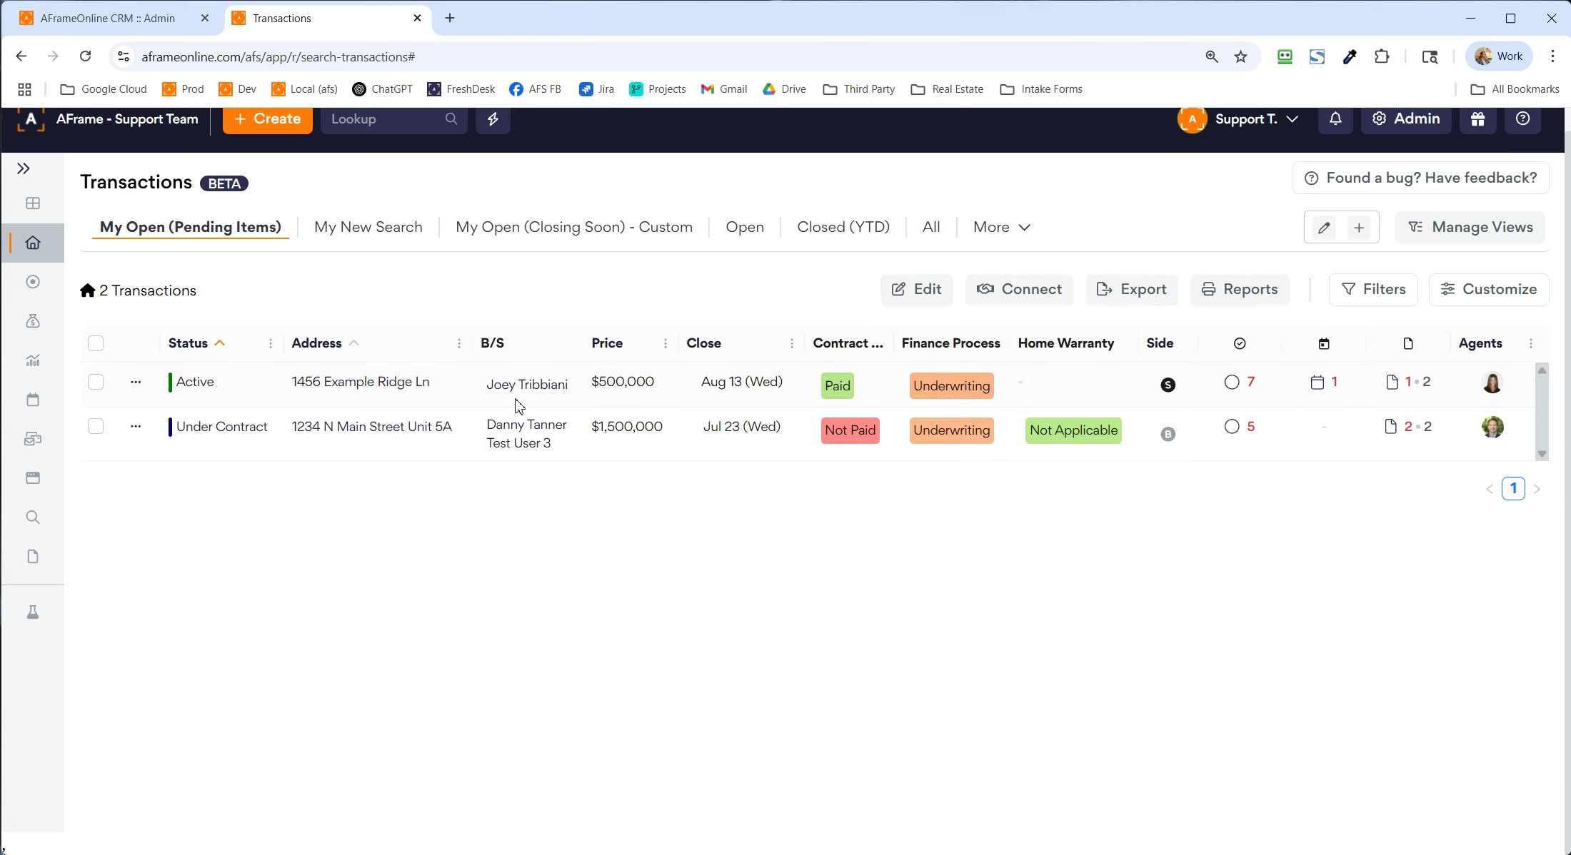
pyautogui.moveTo(821, 386); pyautogui.dragTo(1075, 439)
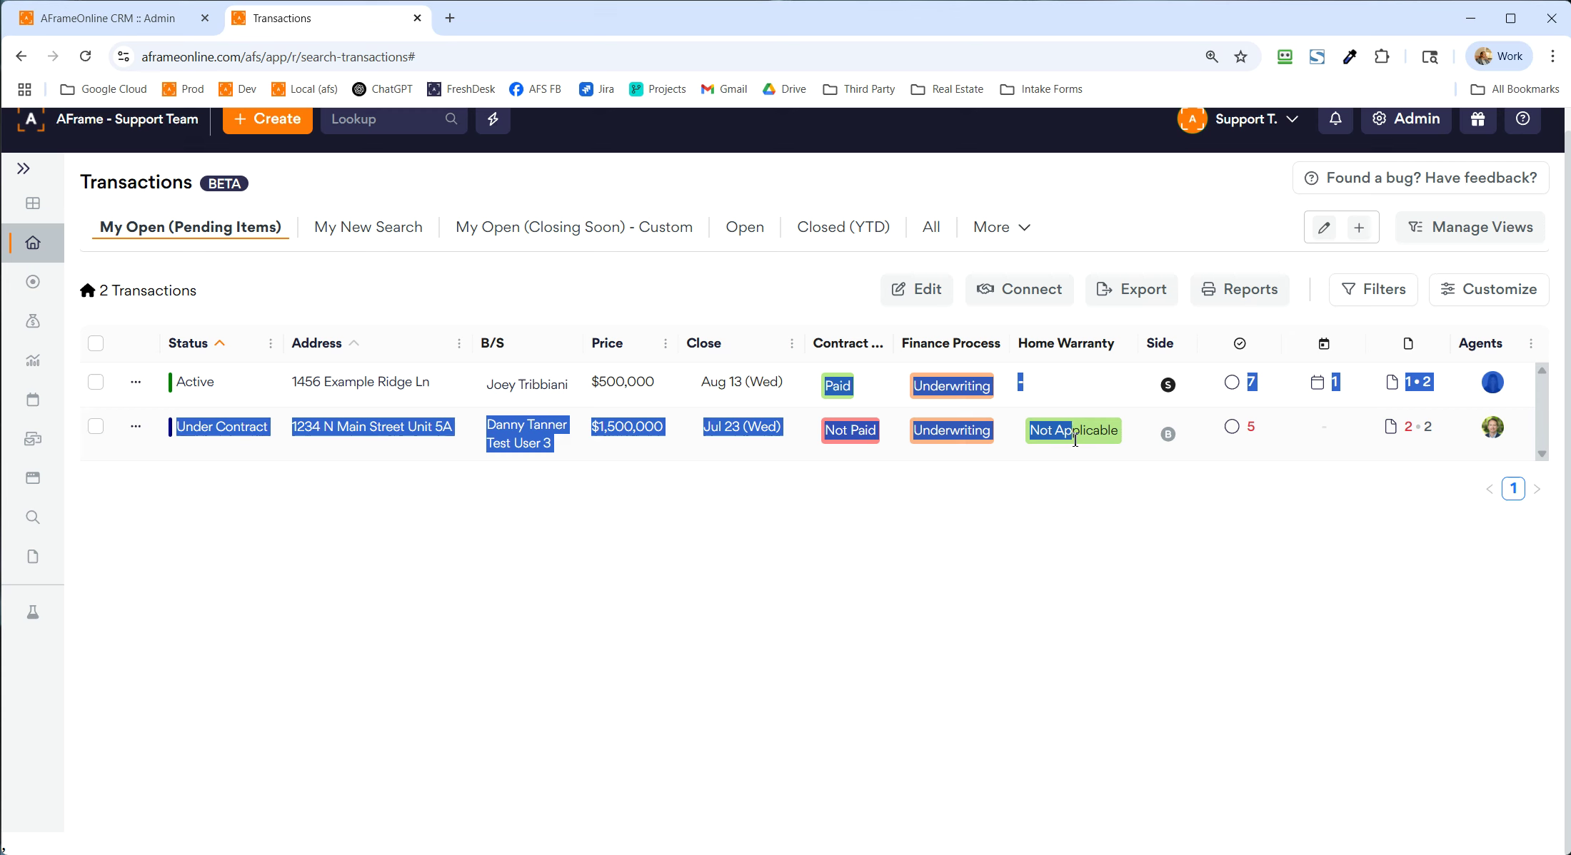
# Step: Review the open tasks and the incomplete dates of the Active transaction, and return to the transactions list
pyautogui.click(1241, 383)
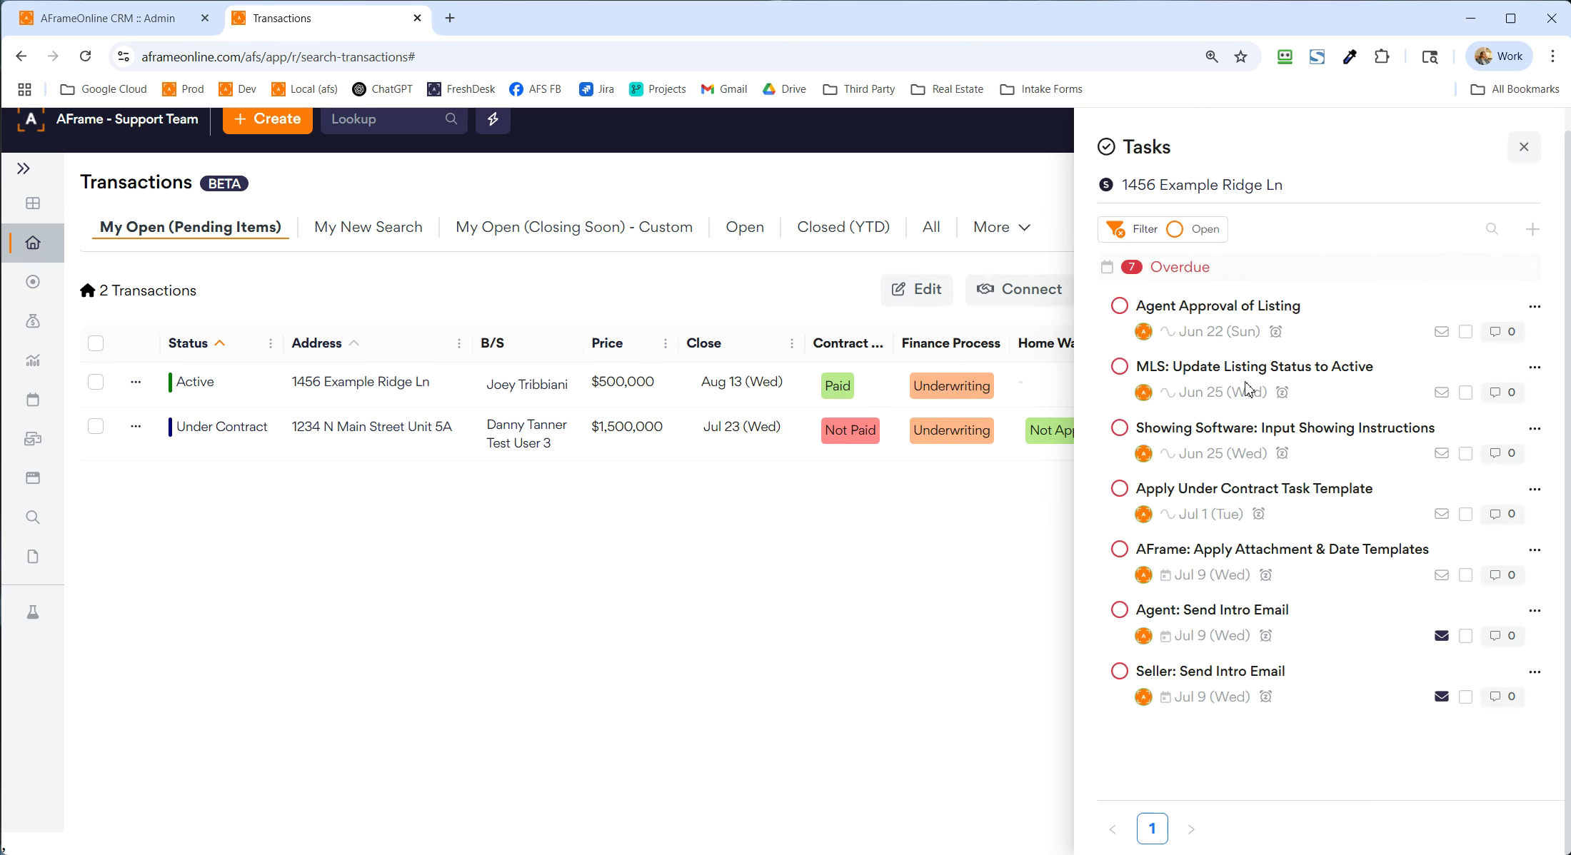
pyautogui.click(1523, 148)
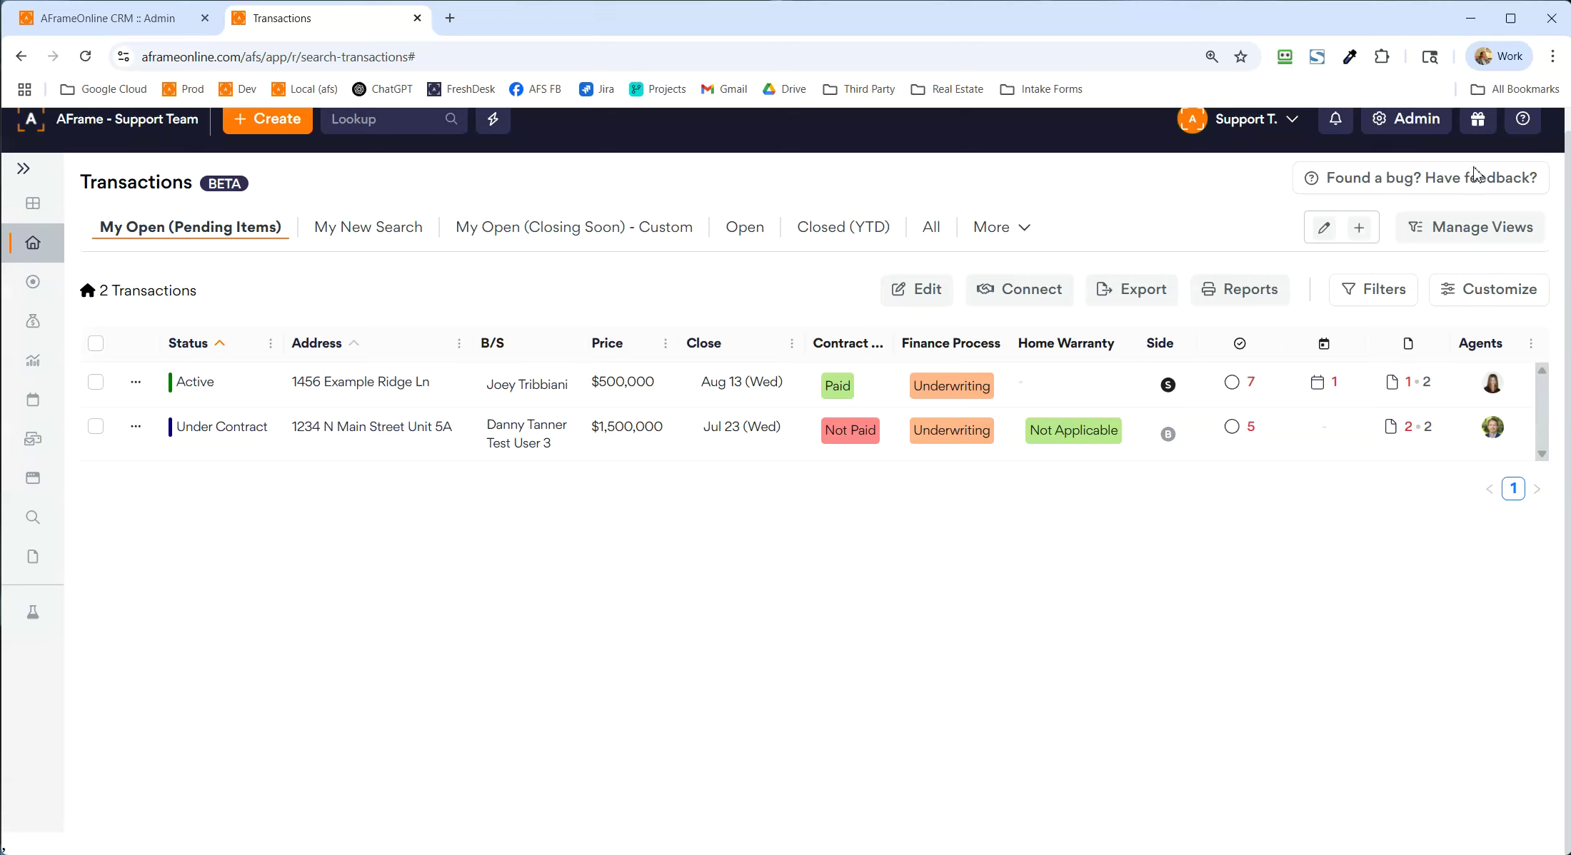
pyautogui.click(1318, 384)
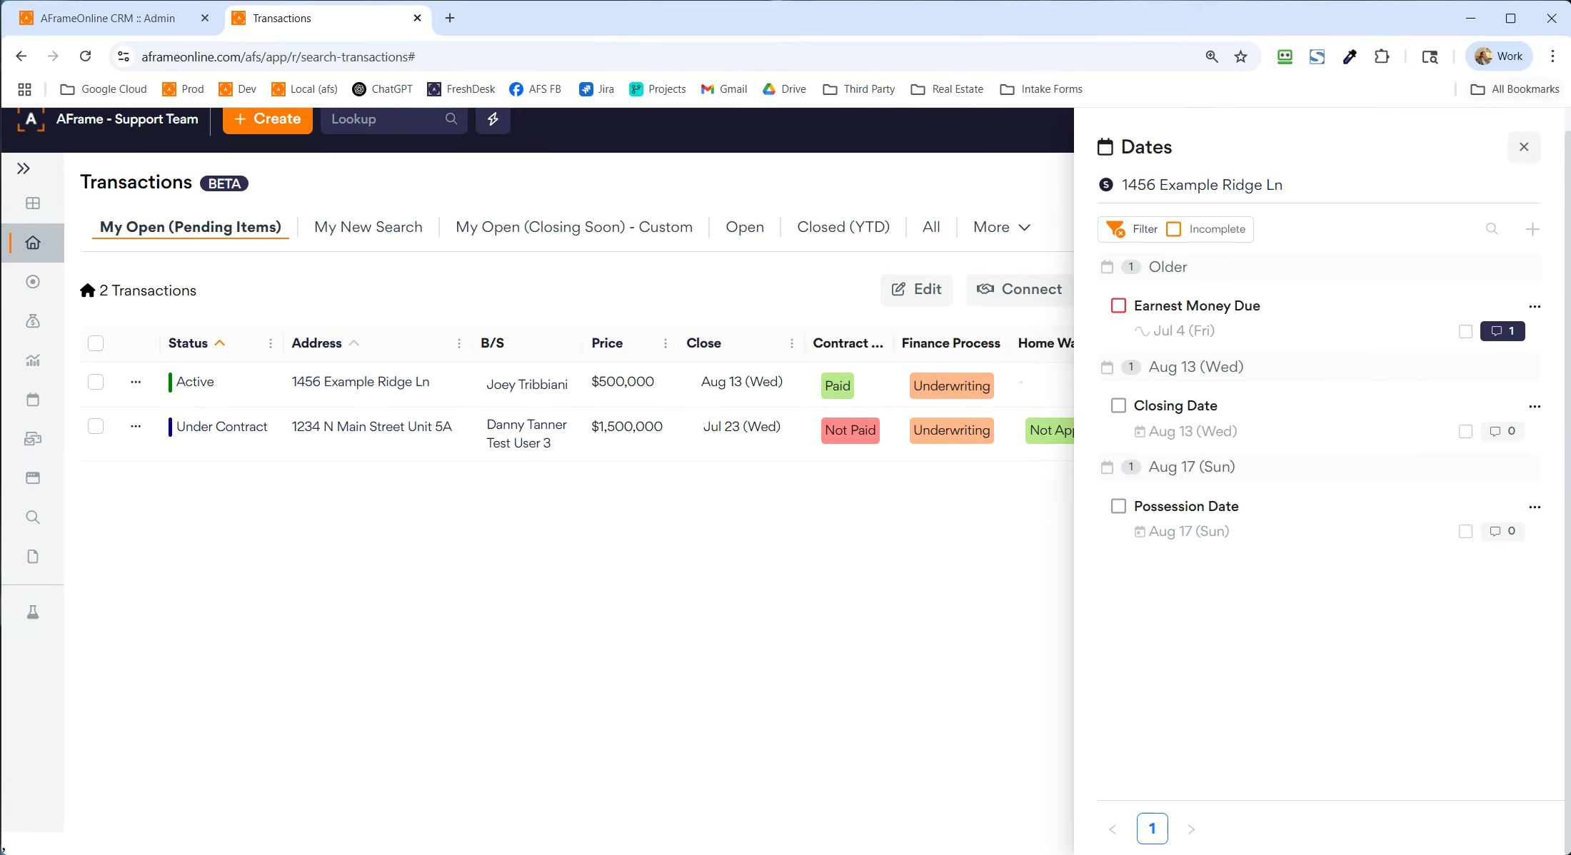
pyautogui.click(1523, 147)
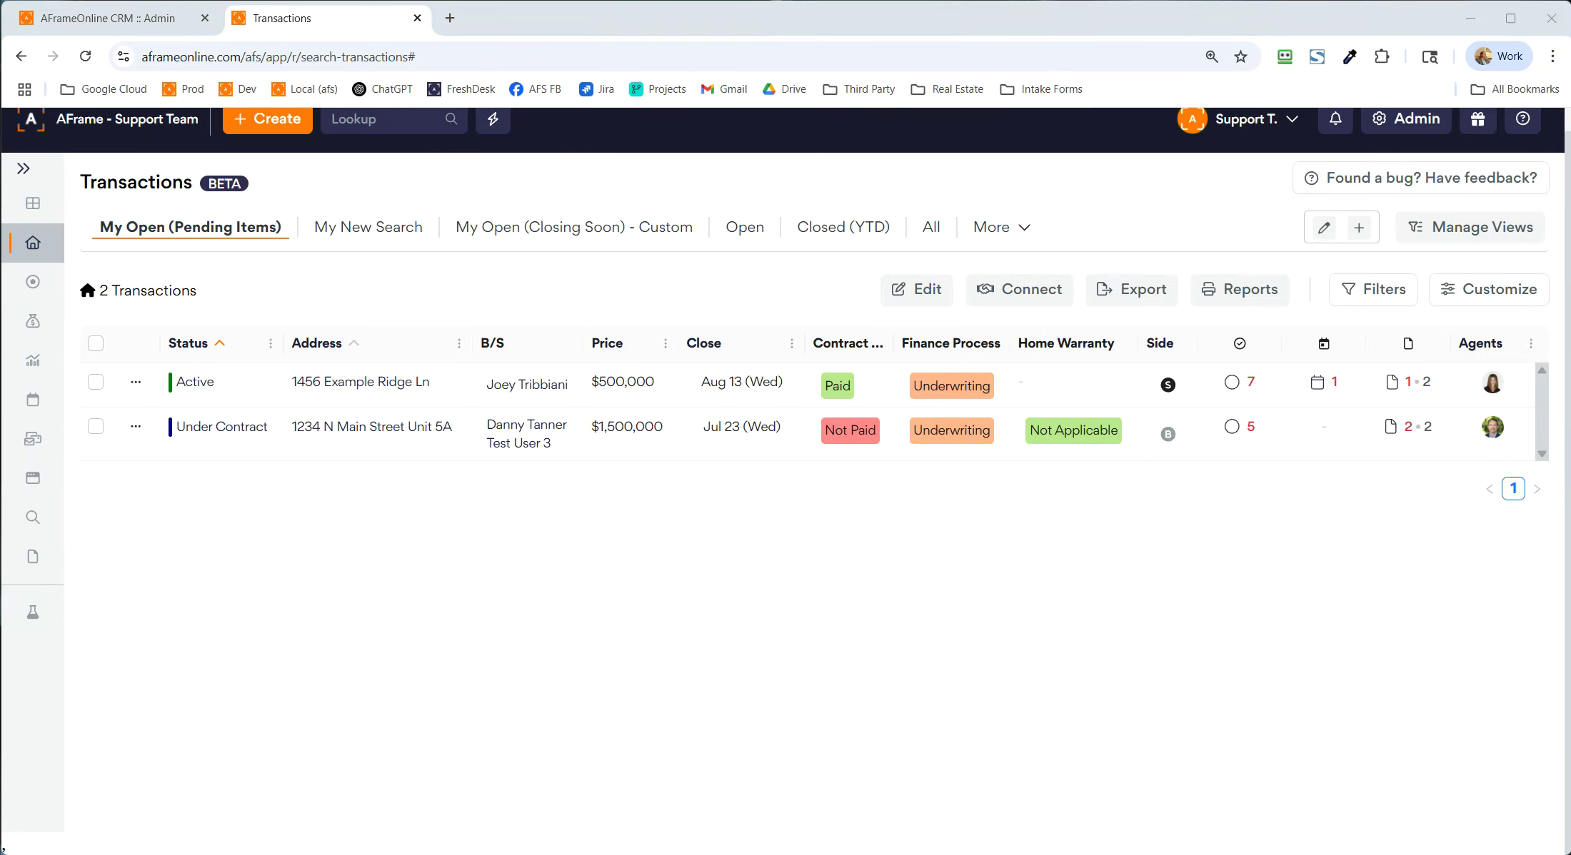